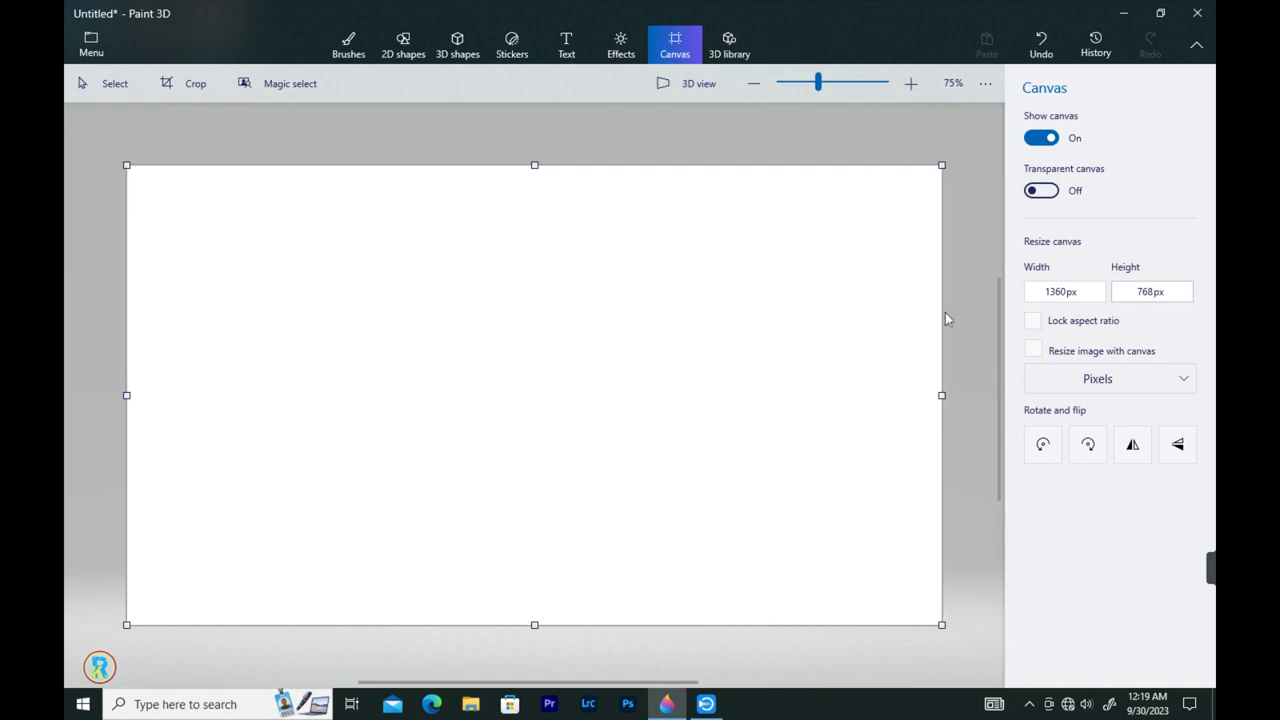
- Choose orange as the brush colour and adjust its shade in the custom colour editor
left_click_drag(1002, 343, 996, 371)
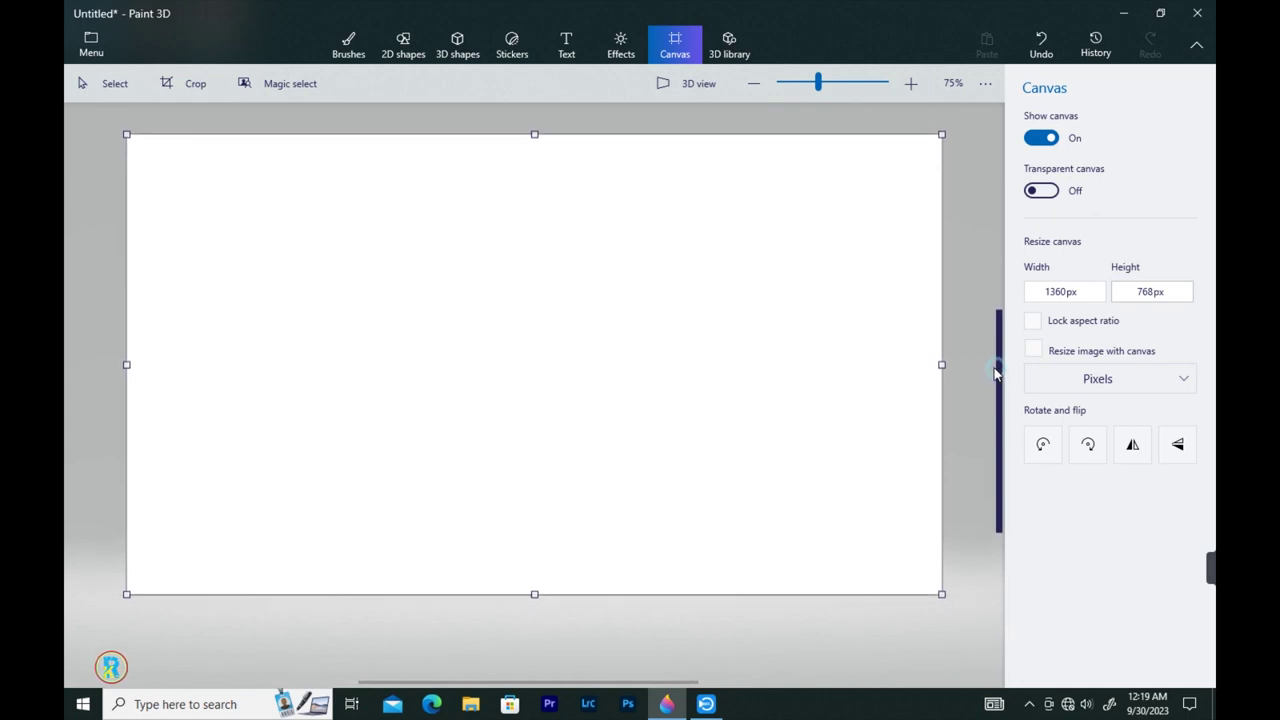
left_click(348, 45)
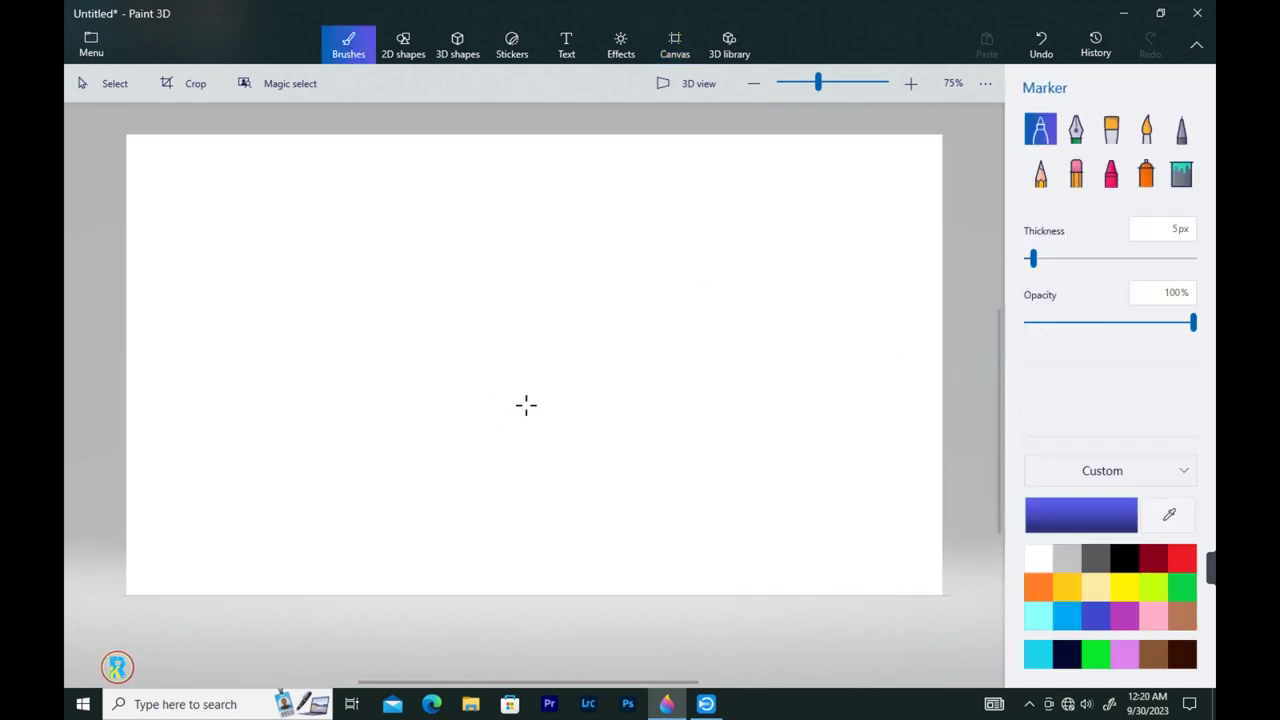
left_click(1038, 587)
left_click(1081, 515)
mouse_move(503, 458)
left_mouse_down()
mouse_move(423, 463)
mouse_move(423, 423)
mouse_move(540, 357)
mouse_move(922, 468)
mouse_move(783, 349)
mouse_move(149, 503)
mouse_move(523, 563)
mouse_move(472, 501)
mouse_move(797, 551)
mouse_move(809, 577)
mouse_move(183, 580)
mouse_move(148, 445)
mouse_move(286, 377)
mouse_move(734, 286)
mouse_move(297, 307)
mouse_move(751, 277)
mouse_move(692, 338)
left_mouse_up()
left_click(710, 222)
left_click(571, 511)
- Cover the canvas using the Spray can at 251px thickness and 25% opacity, with orange below and a yellow-orange band across the top
left_click(1146, 173)
left_click(1163, 259)
left_click(1081, 515)
left_click(509, 457)
left_click(555, 513)
mouse_move(200, 200)
left_mouse_down()
mouse_move(174, 154)
mouse_move(254, 243)
mouse_move(631, 146)
mouse_move(920, 143)
mouse_move(574, 203)
mouse_move(780, 197)
mouse_move(685, 224)
left_mouse_up()
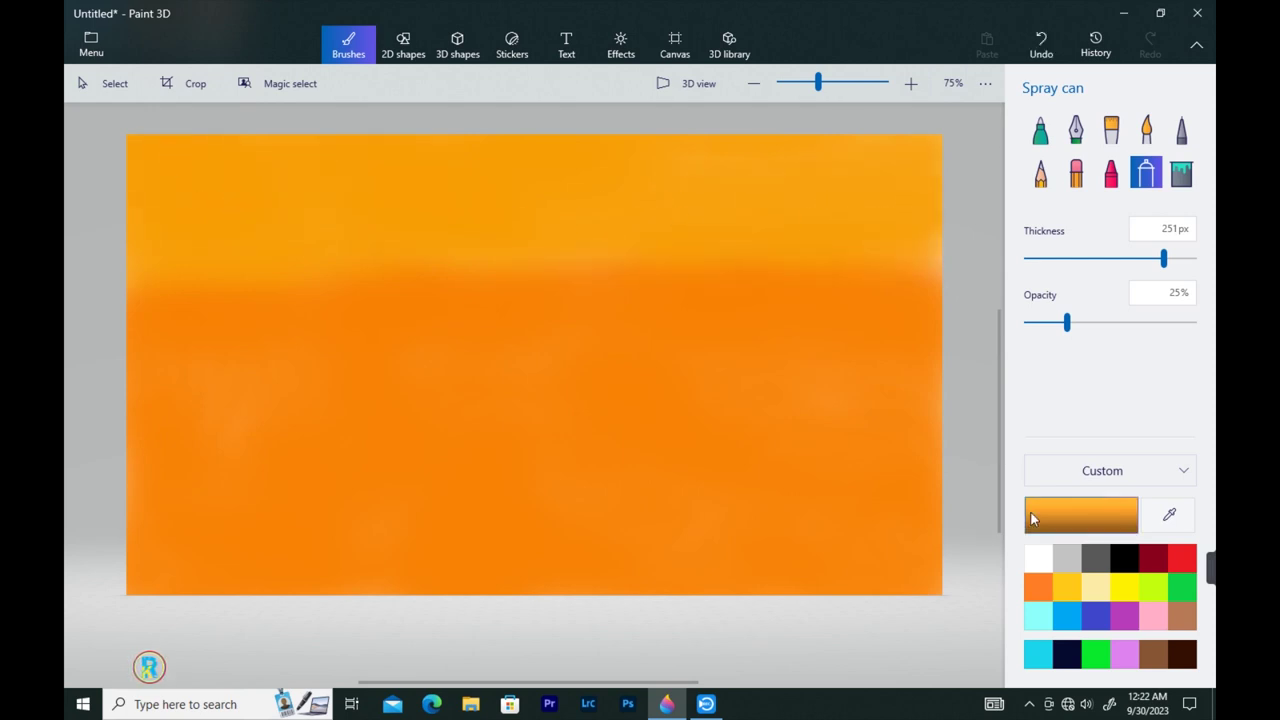
- Soften the border between the sky bands with orange at 4% spray opacity and mist yellow across the upper sky
left_click(1081, 515)
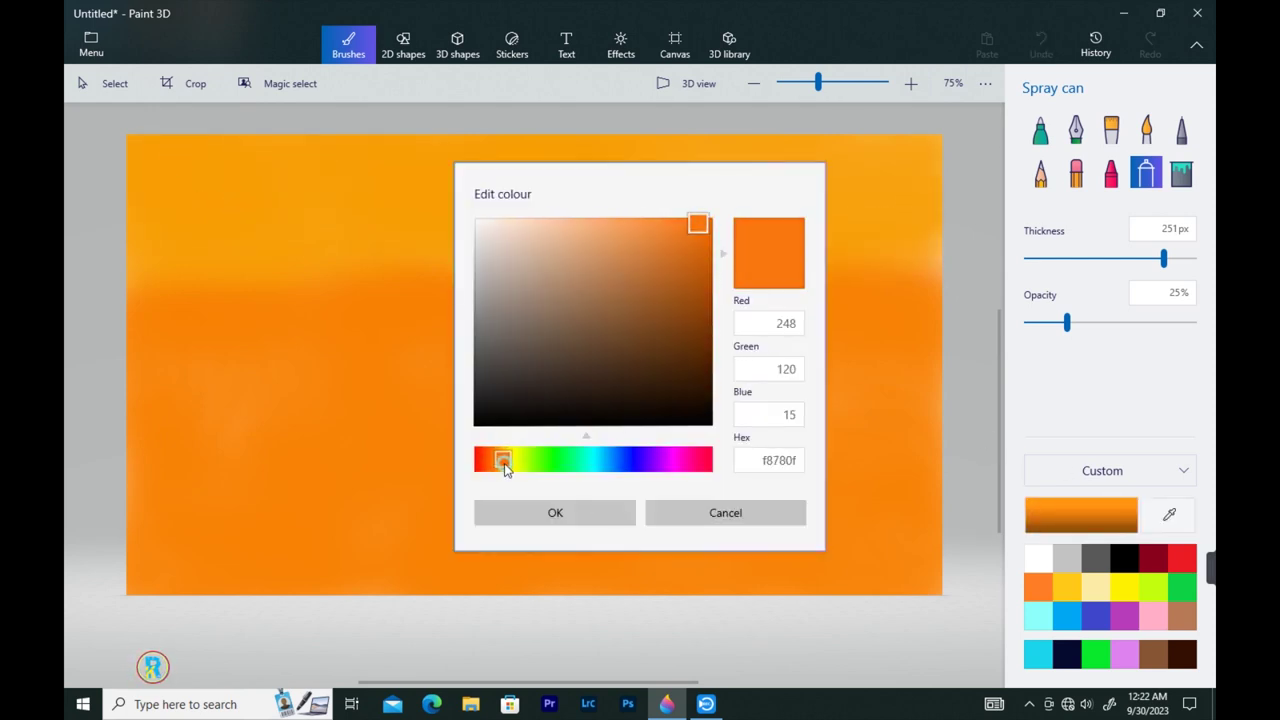
left_click(555, 512)
left_click_drag(1066, 322, 1031, 322)
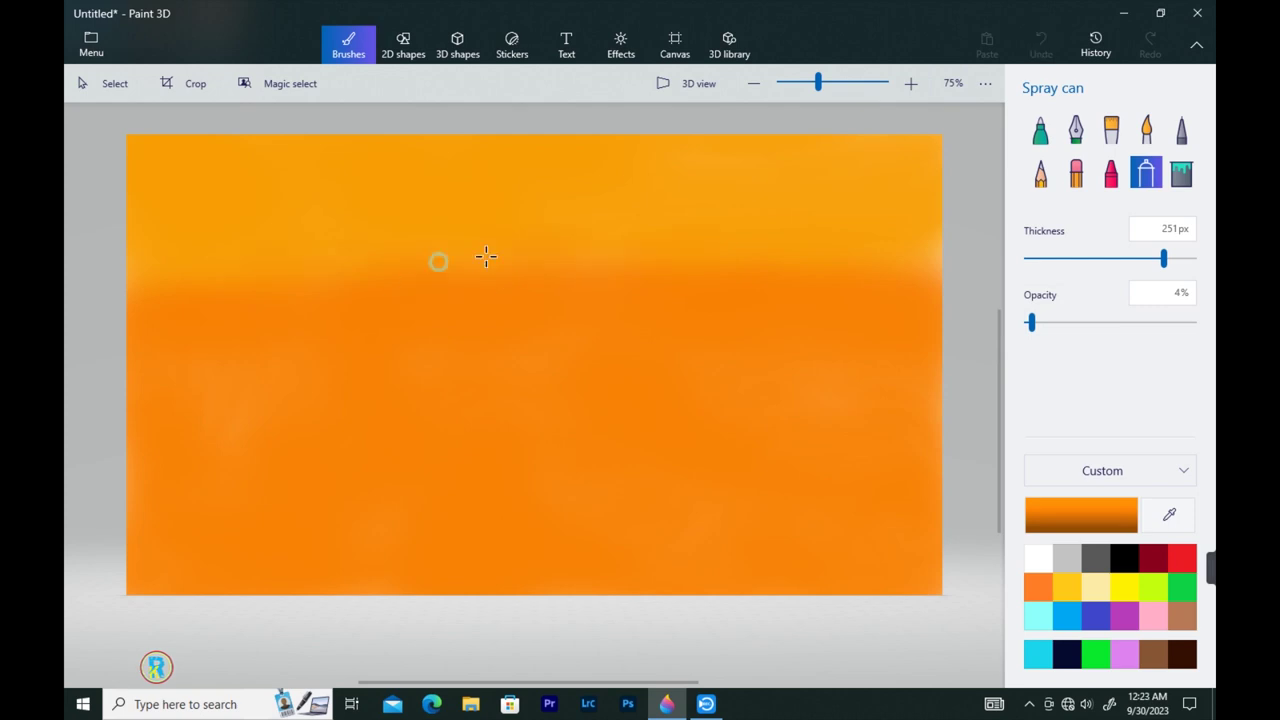
mouse_move(486, 256)
left_mouse_down()
mouse_move(450, 260)
mouse_move(740, 258)
mouse_move(355, 258)
left_mouse_up()
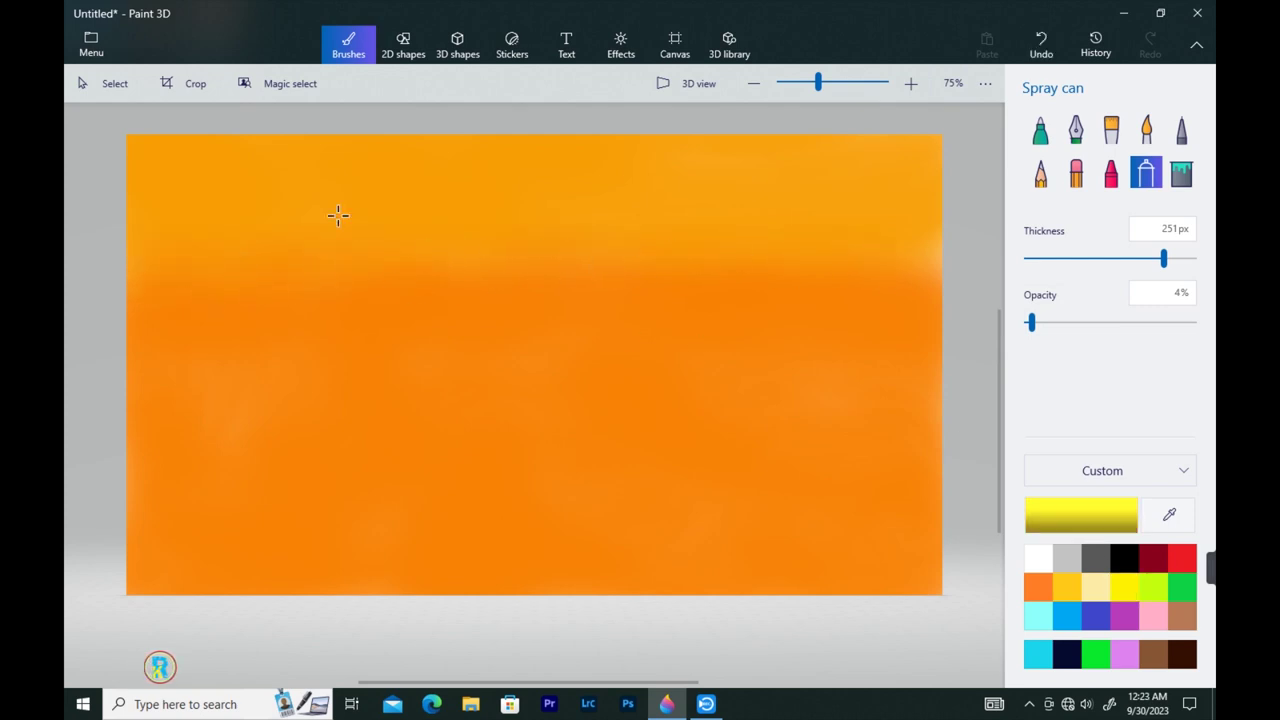
mouse_move(338, 215)
left_mouse_down()
mouse_move(489, 149)
mouse_move(869, 143)
mouse_move(580, 223)
mouse_move(986, 202)
left_mouse_up()
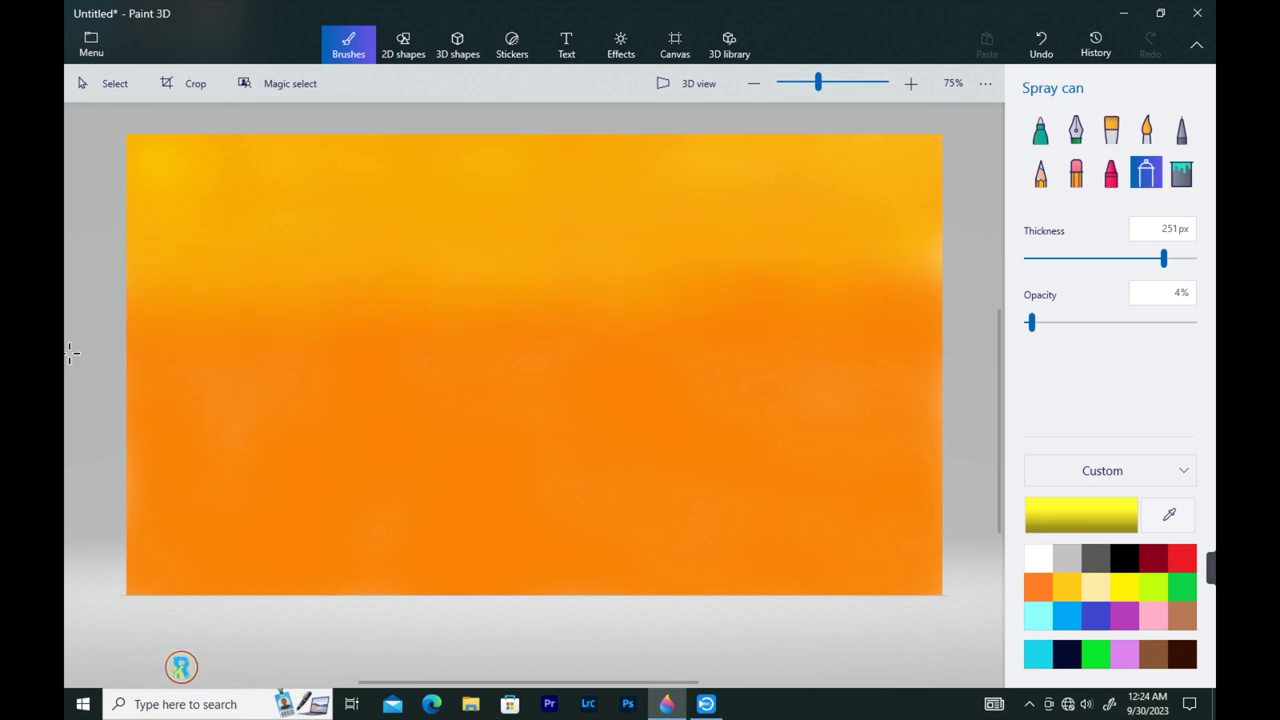
- Set the Marker to 3px thickness and 19% opacity, undoing the test strokes made in the sky
left_click(1040, 129)
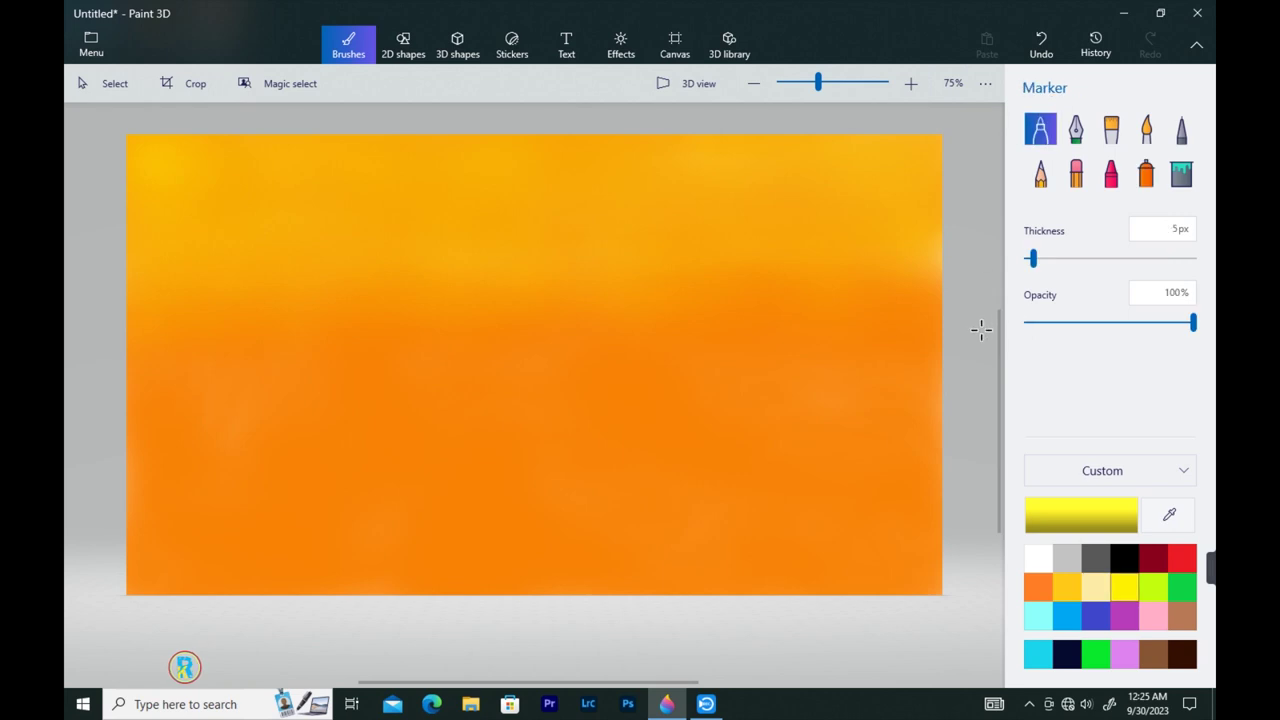
left_click_drag(488, 234, 568, 226)
key("ctrl+z")
left_click_drag(1193, 322, 1109, 322)
left_click(1029, 259)
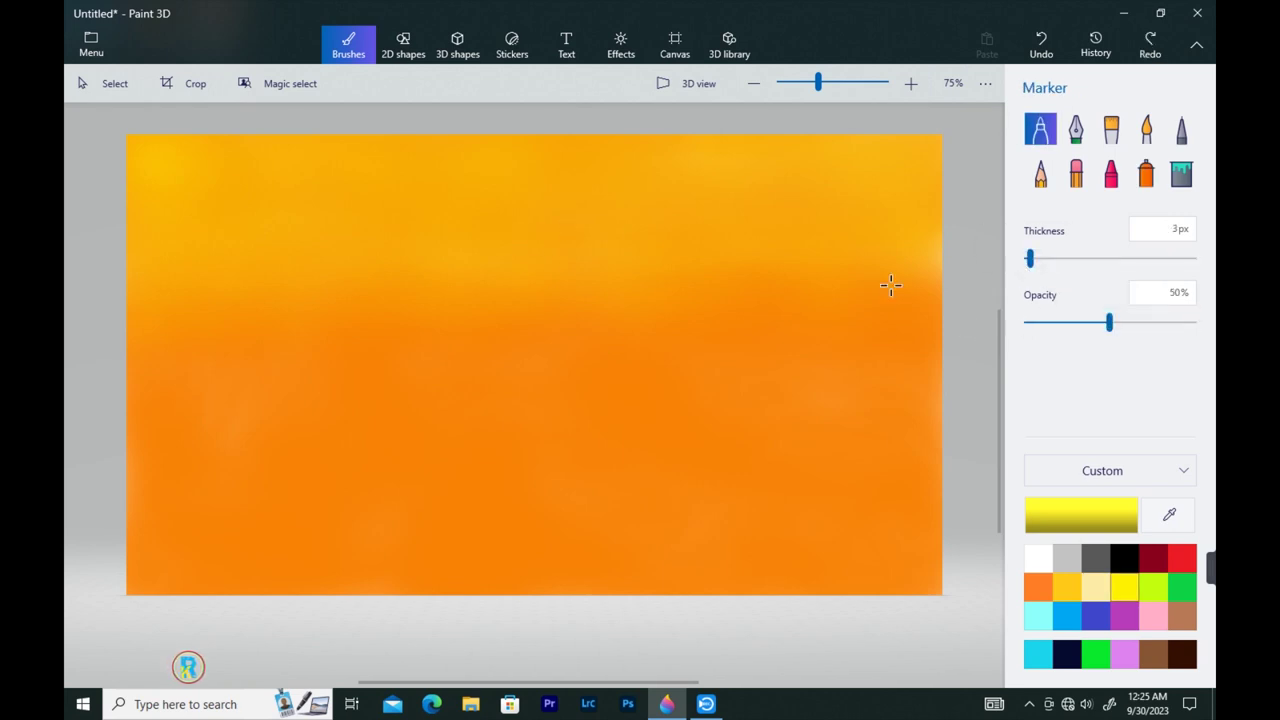
left_click_drag(594, 219, 600, 219)
key("ctrl+z")
left_click_drag(1193, 322, 1057, 322)
- Paint three thin horizontal yellow cloud streaks across the upper sky with the Marker
left_click_drag(517, 209, 689, 209)
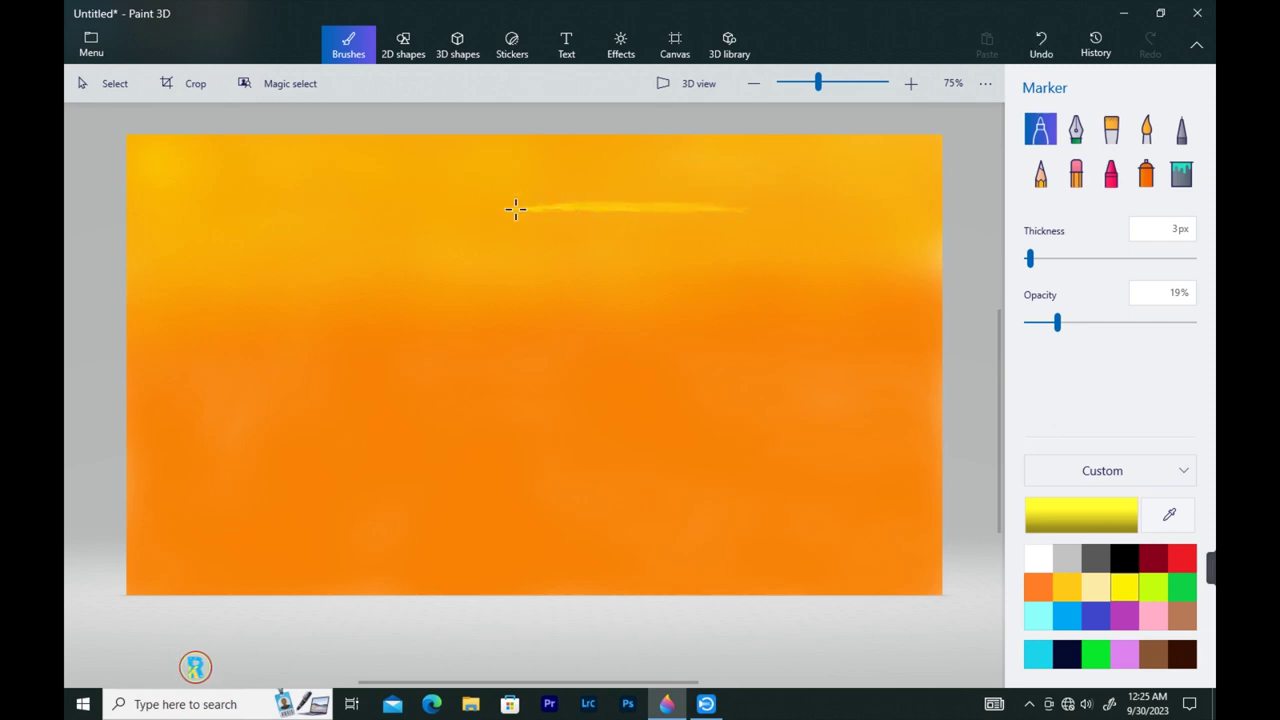
mouse_move(515, 208)
left_mouse_down()
mouse_move(799, 211)
mouse_move(659, 208)
left_mouse_up()
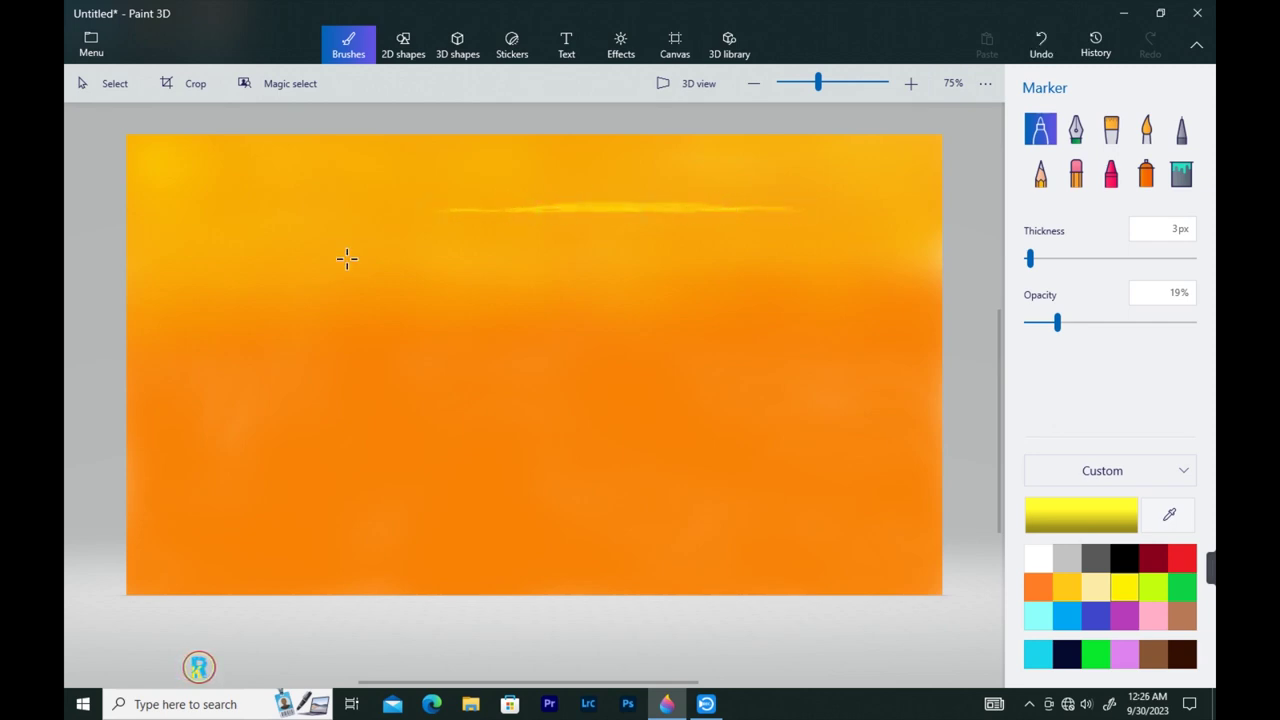
mouse_move(347, 259)
left_mouse_down()
mouse_move(481, 267)
mouse_move(186, 266)
mouse_move(419, 262)
mouse_move(362, 255)
left_mouse_up()
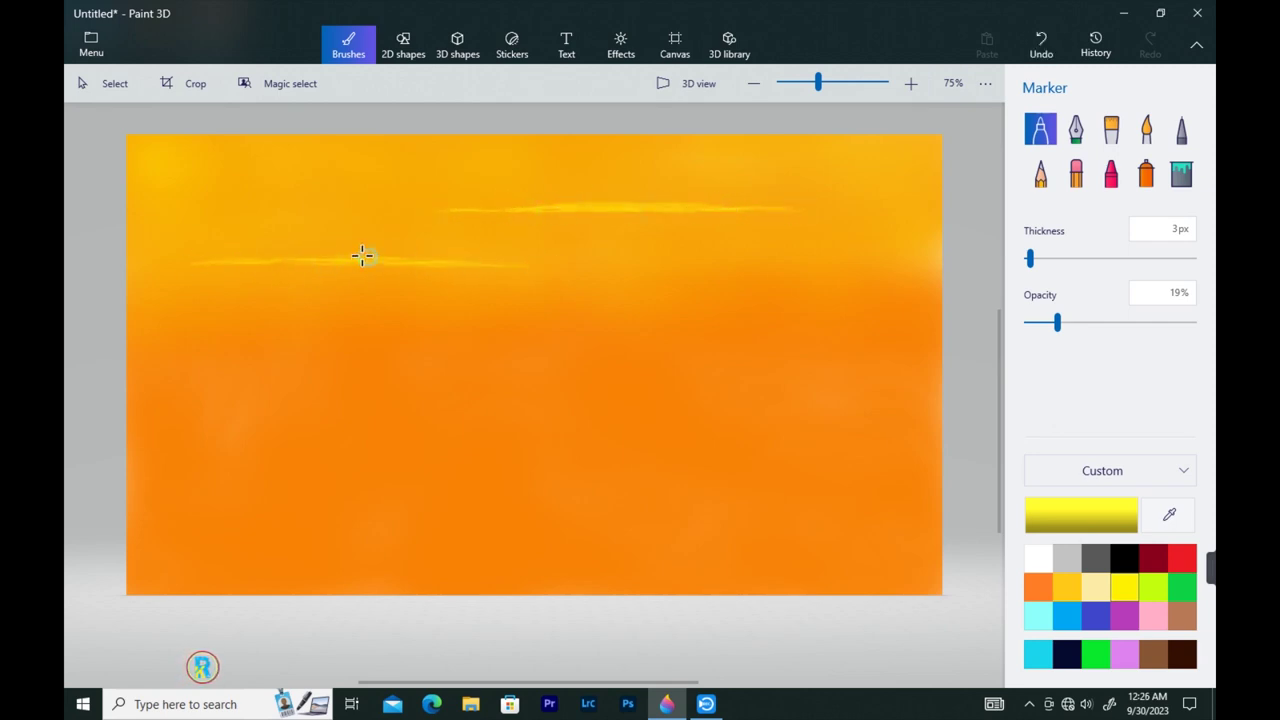
left_click_drag(585, 285, 744, 279)
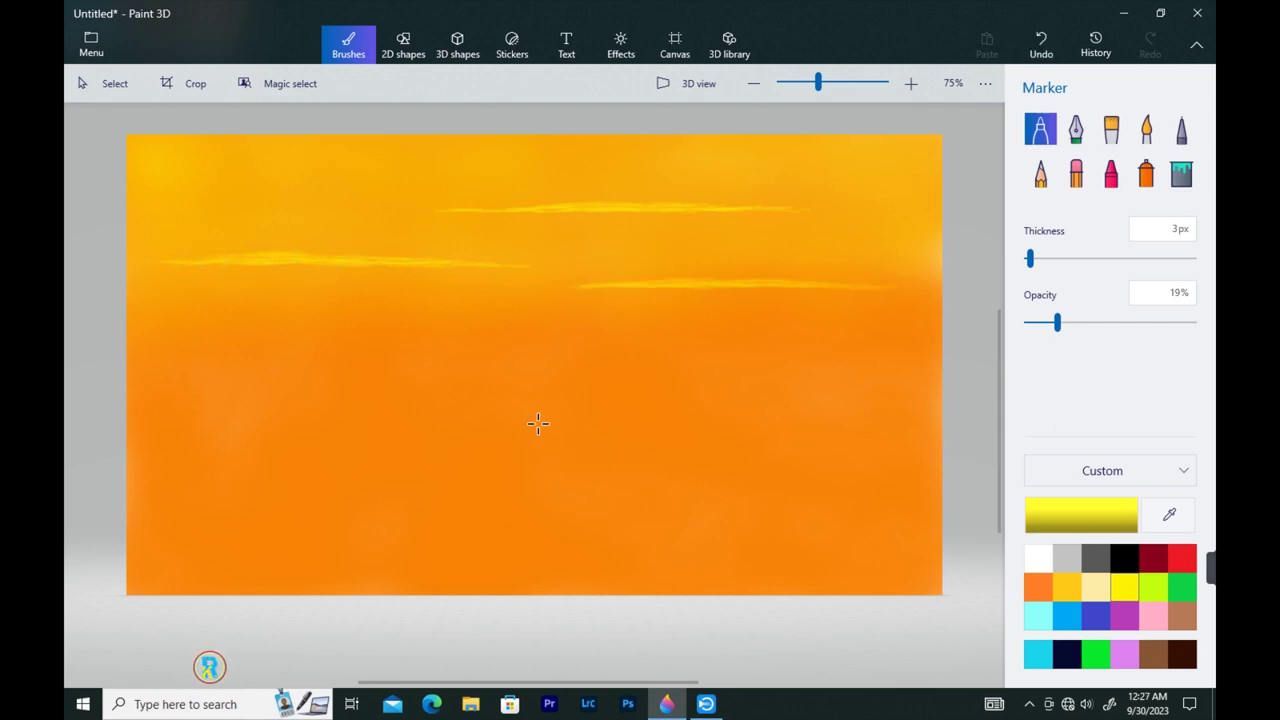
- Draw a circular sun partly below the canvas's bottom centre edge, with solid yellow fill and outline
left_click(403, 45)
left_click_drag(446, 426, 659, 612)
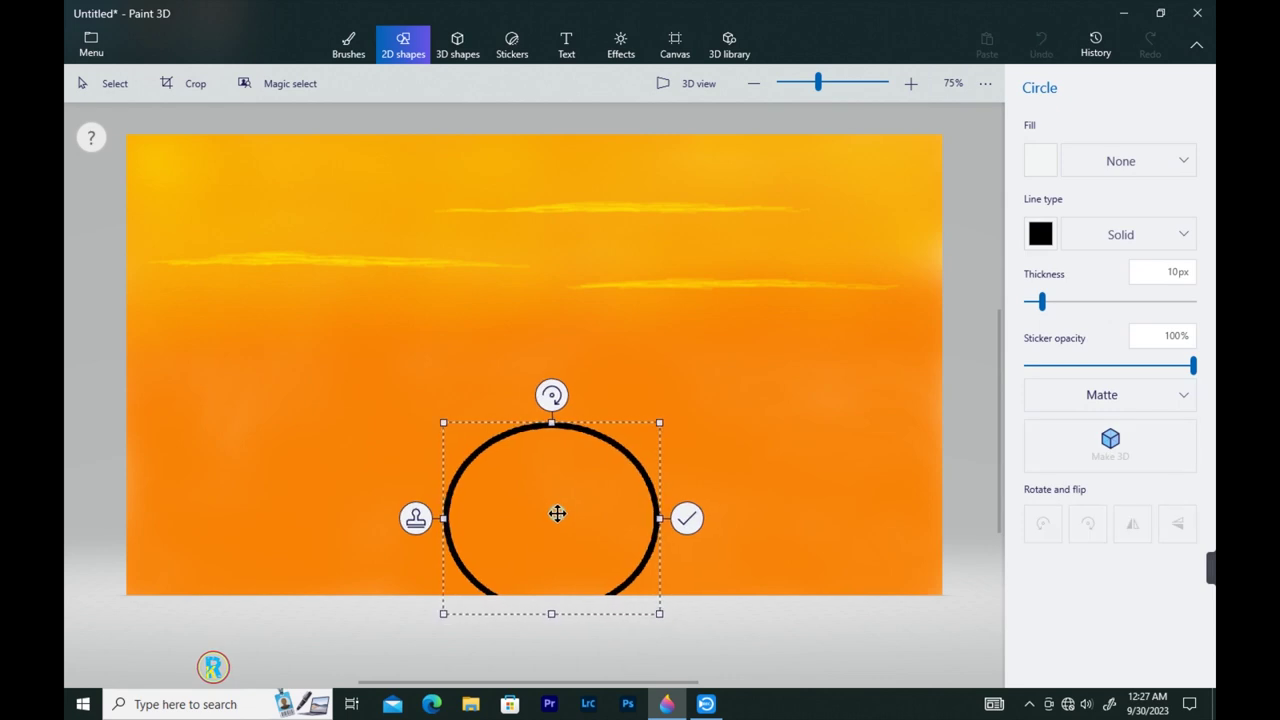
mouse_move(558, 514)
left_mouse_down()
mouse_move(549, 506)
mouse_move(549, 518)
left_mouse_up()
left_click(1040, 234)
left_click(1053, 321)
left_click(1040, 161)
left_click(1053, 248)
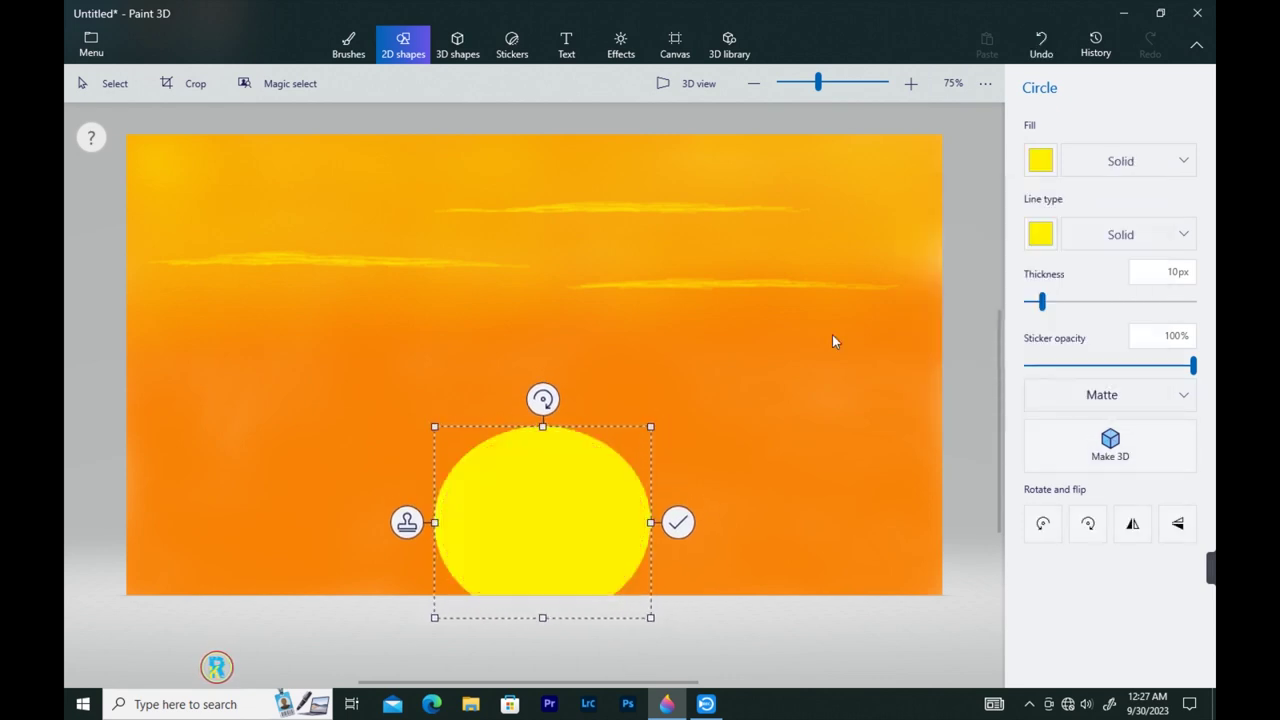
- Paint more thin horizontal yellow cloud streaks with the Marker across the upper and middle sky above the sun
left_click(348, 45)
mouse_move(173, 369)
left_mouse_down()
mouse_move(391, 377)
mouse_move(149, 366)
mouse_move(493, 368)
left_mouse_up()
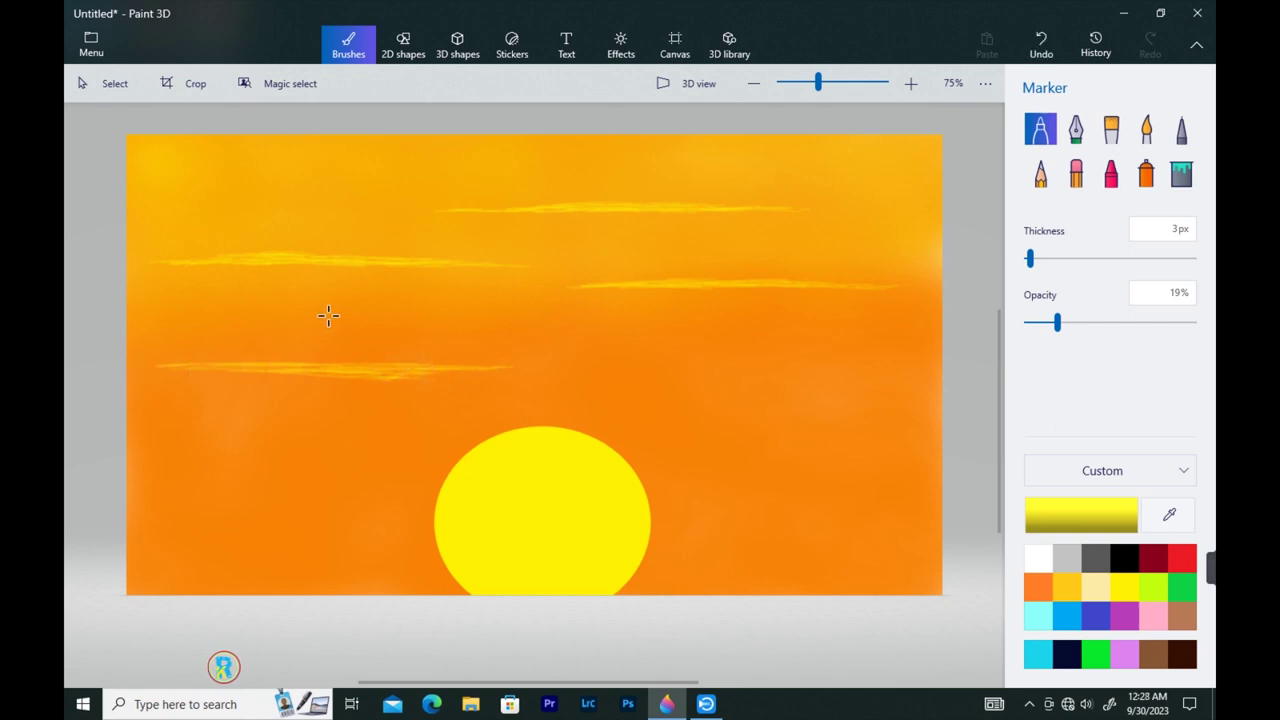
left_click_drag(328, 316, 495, 317)
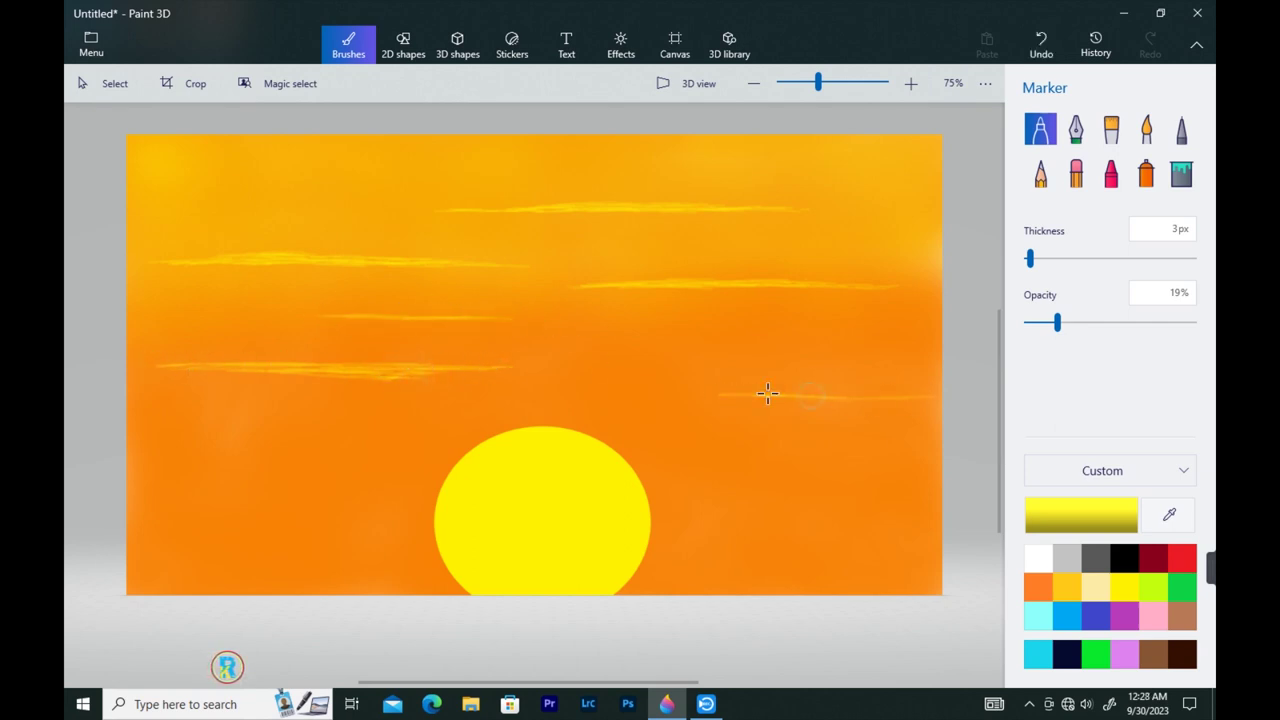
left_click_drag(761, 391, 900, 396)
mouse_move(179, 207)
left_mouse_down()
mouse_move(361, 212)
mouse_move(153, 220)
mouse_move(235, 224)
left_mouse_up()
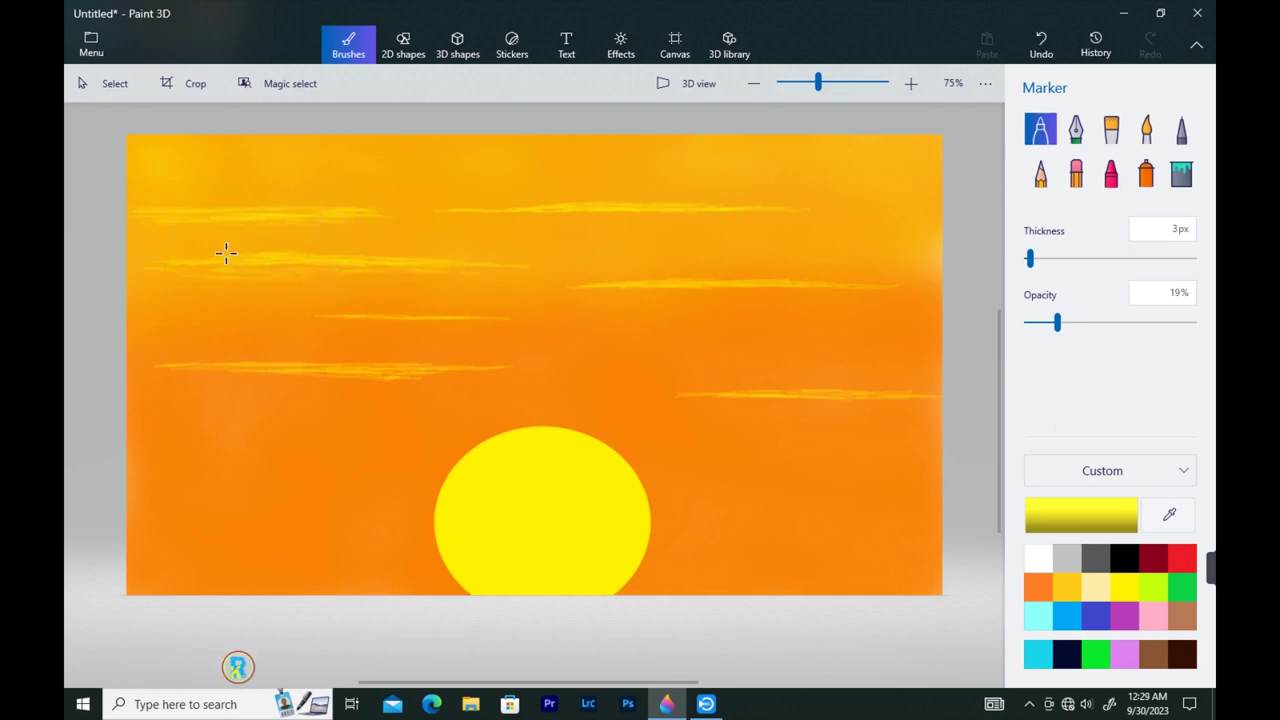
mouse_move(322, 266)
left_mouse_down()
mouse_move(187, 259)
mouse_move(316, 255)
left_mouse_up()
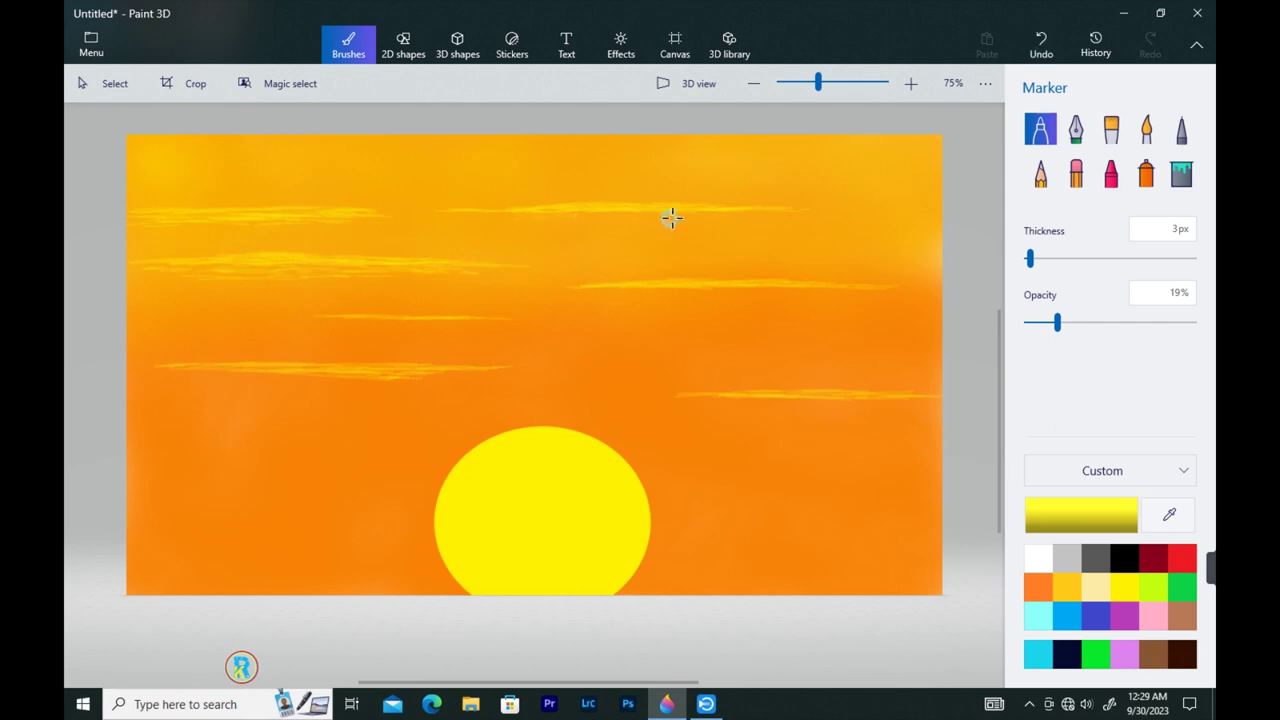
left_click_drag(922, 220, 900, 223)
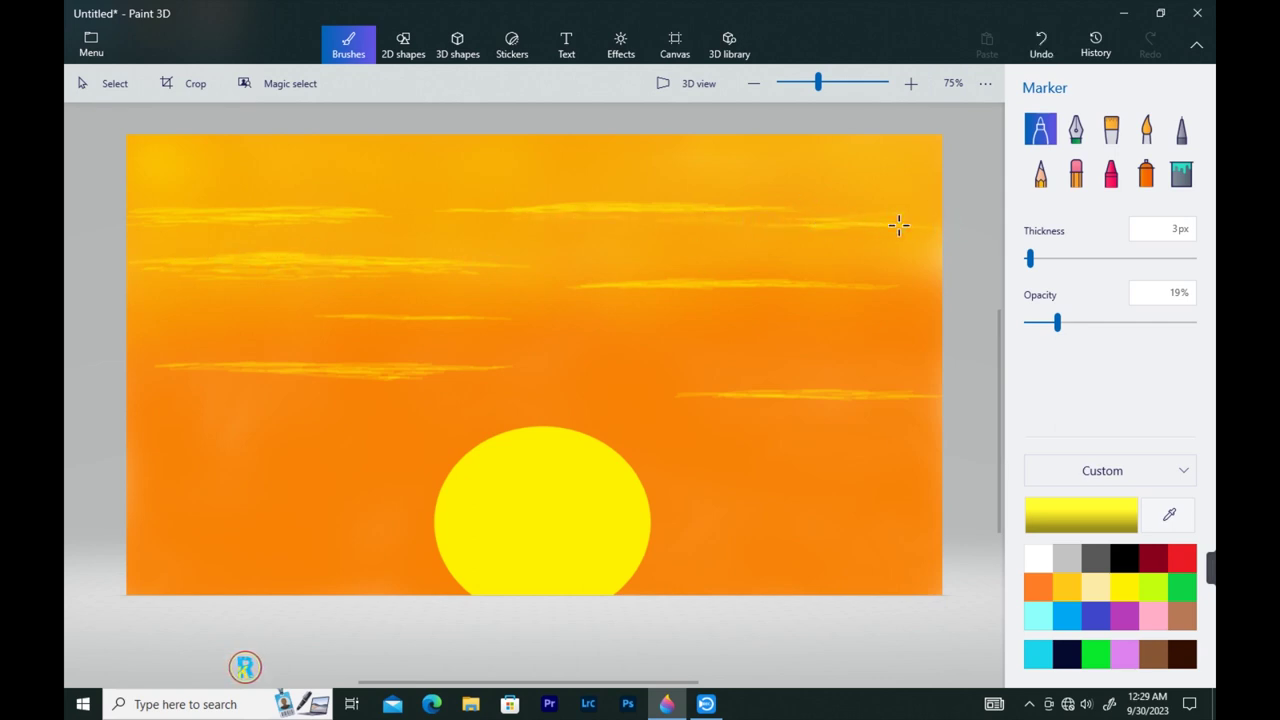
mouse_move(492, 250)
left_mouse_down()
mouse_move(680, 247)
mouse_move(554, 246)
left_mouse_up()
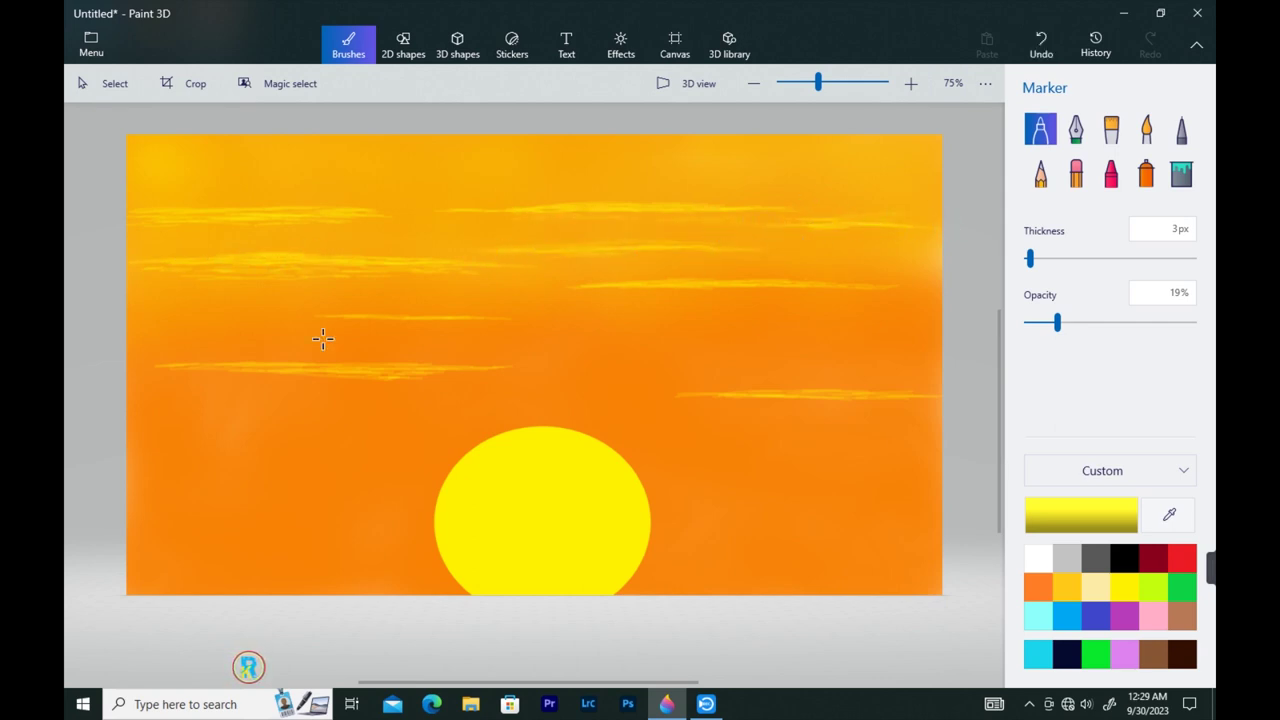
mouse_move(318, 303)
left_mouse_down()
mouse_move(249, 303)
mouse_move(330, 303)
left_mouse_up()
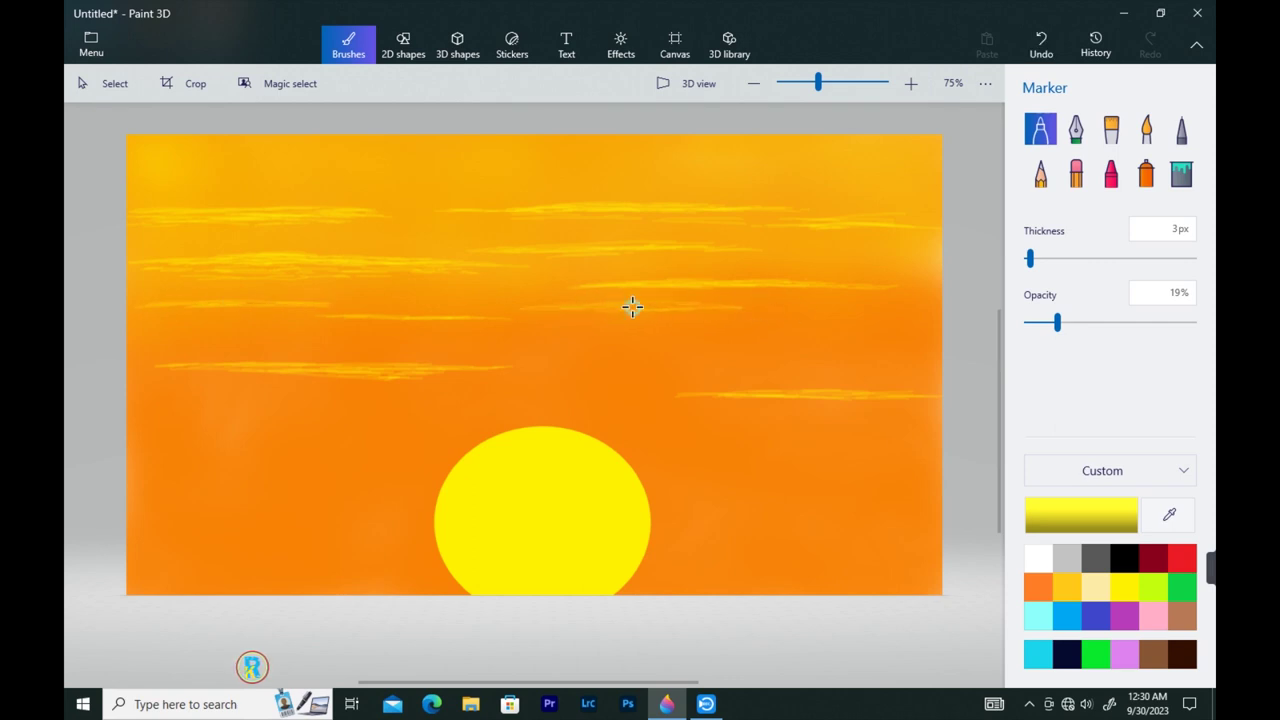
left_click_drag(632, 307, 556, 307)
left_click_drag(418, 322, 502, 325)
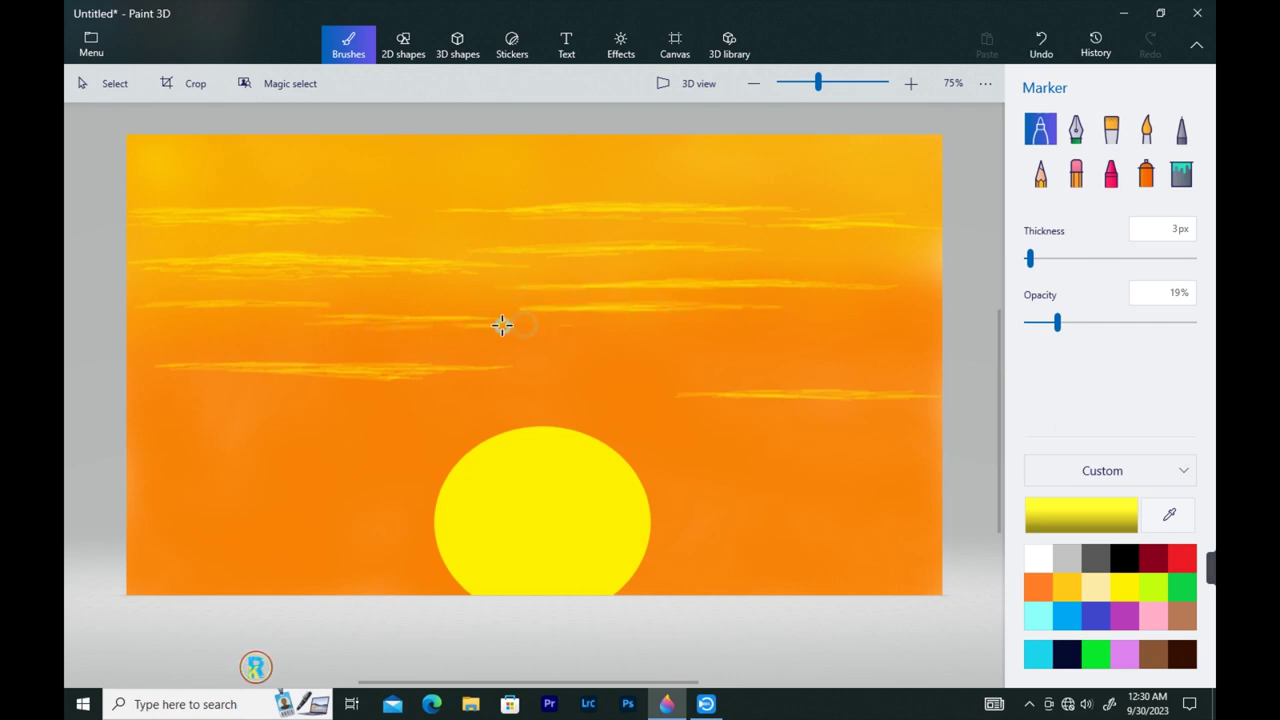
mouse_move(369, 368)
left_mouse_down()
mouse_move(280, 371)
mouse_move(436, 369)
left_mouse_up()
mouse_move(354, 331)
left_mouse_down()
mouse_move(121, 340)
mouse_move(498, 315)
mouse_move(662, 332)
left_mouse_up()
mouse_move(546, 367)
left_mouse_down()
mouse_move(631, 370)
mouse_move(594, 342)
mouse_move(936, 337)
left_mouse_up()
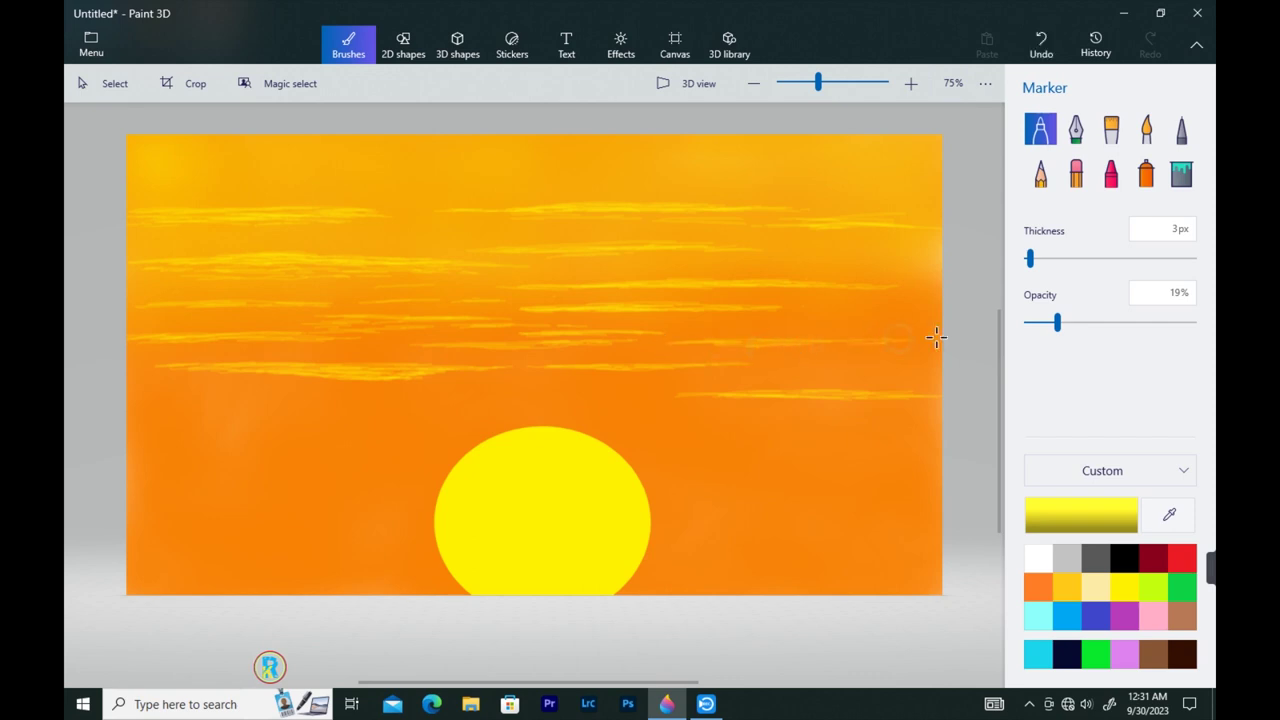
left_click_drag(635, 314, 683, 314)
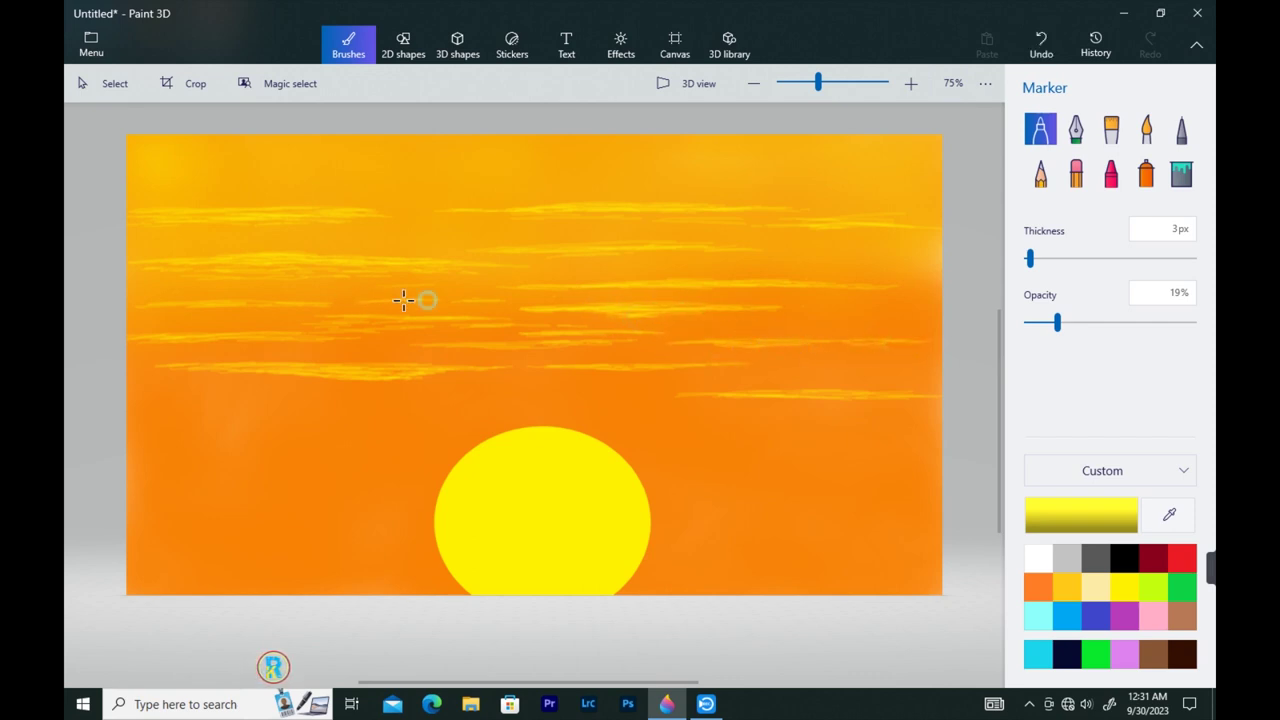
left_click_drag(403, 300, 478, 302)
mouse_move(409, 239)
left_mouse_down()
mouse_move(776, 231)
mouse_move(831, 266)
left_mouse_up()
- Add faint horizontal yellow cloud streaks in the lower sky just above the sun and on both sides of it
mouse_move(180, 418)
left_mouse_down()
mouse_move(343, 437)
mouse_move(302, 443)
left_mouse_up()
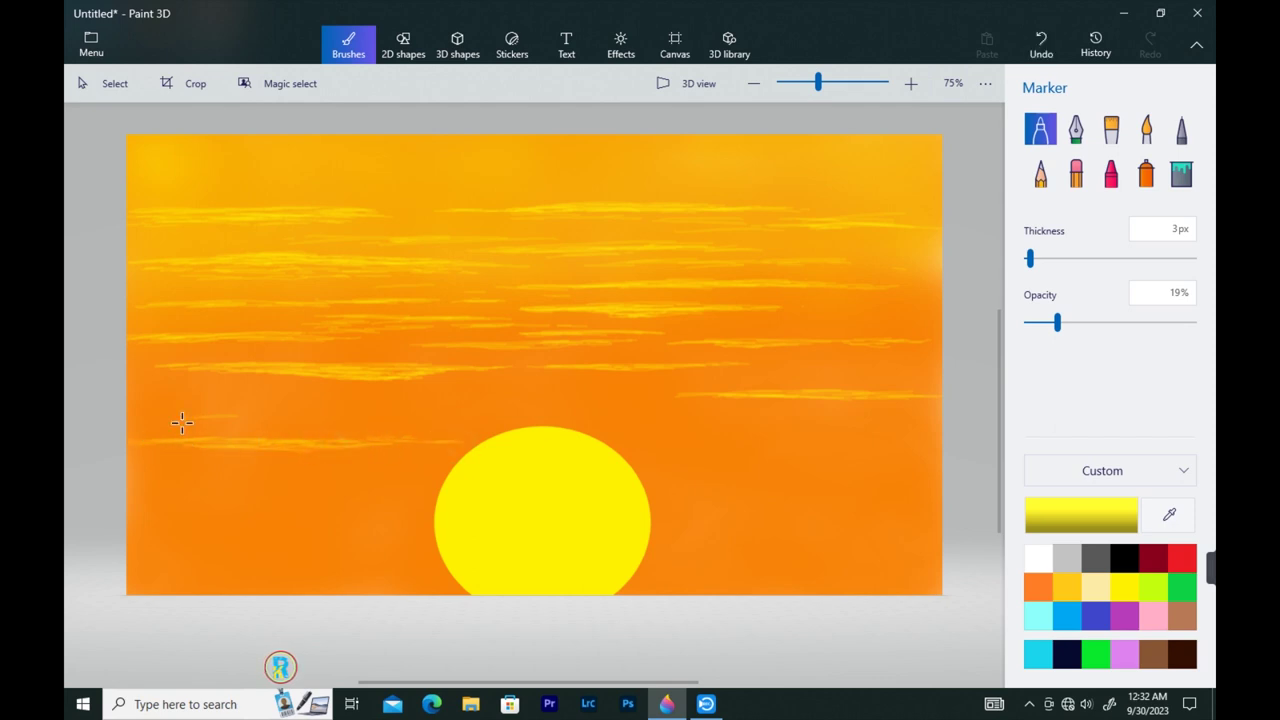
mouse_move(120, 393)
left_mouse_down()
mouse_move(332, 394)
mouse_move(146, 419)
mouse_move(456, 397)
mouse_move(745, 402)
mouse_move(587, 390)
mouse_move(417, 387)
mouse_move(898, 442)
mouse_move(799, 449)
mouse_move(932, 443)
left_mouse_up()
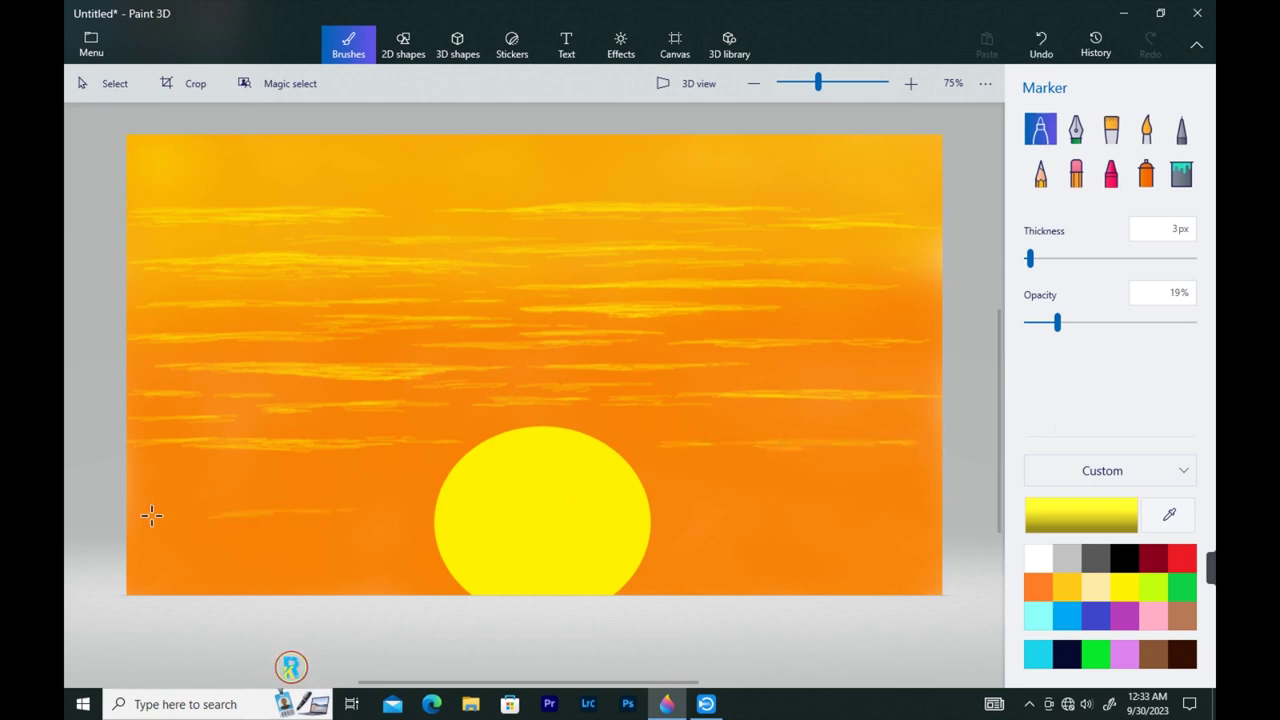
mouse_move(150, 478)
left_mouse_down()
mouse_move(236, 481)
mouse_move(818, 486)
left_mouse_up()
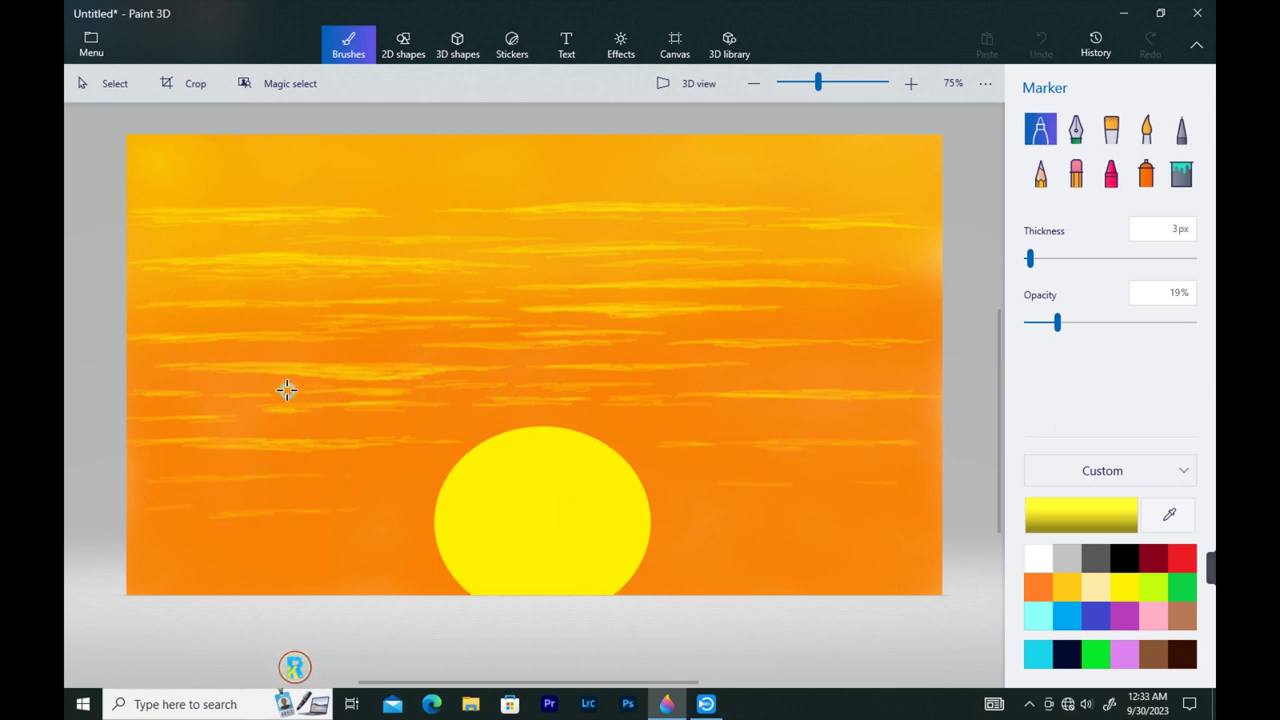
- Fill the gaps between the existing clouds in the middle sky with additional fine yellow streaks
mouse_move(528, 391)
left_mouse_down()
mouse_move(600, 387)
mouse_move(529, 387)
mouse_move(691, 342)
mouse_move(906, 342)
left_mouse_up()
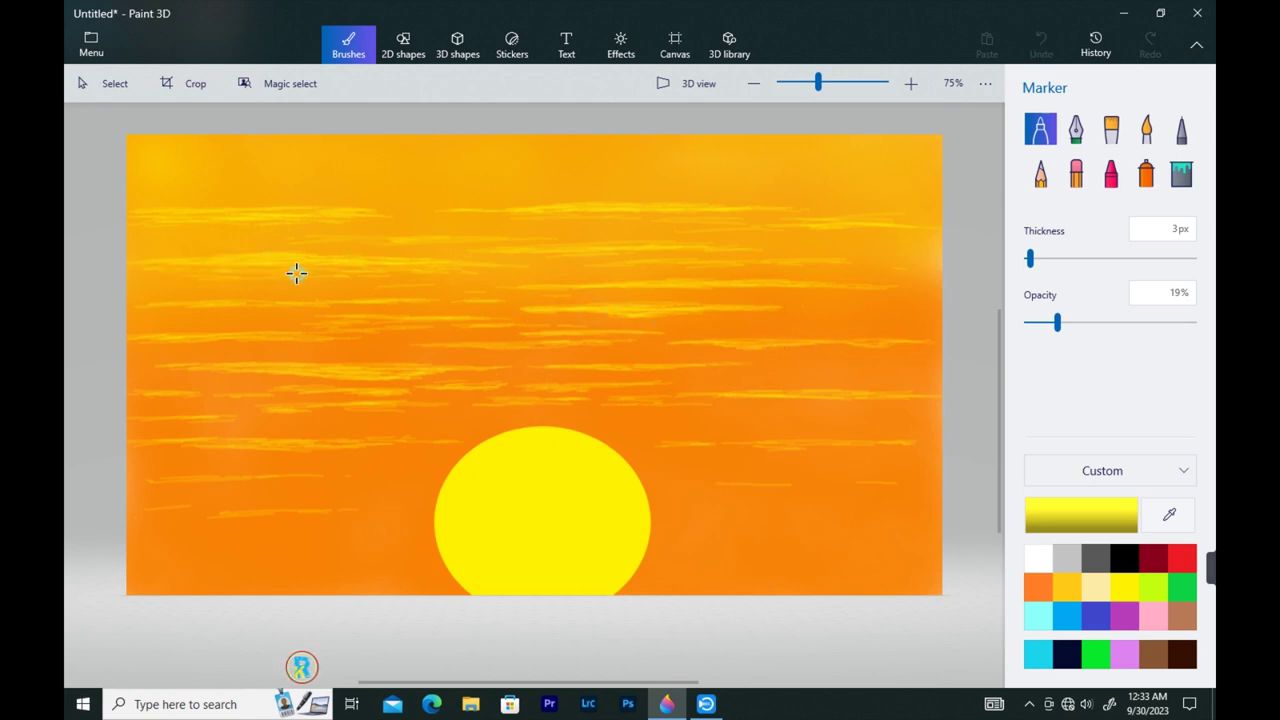
left_click_drag(296, 273, 376, 289)
mouse_move(778, 296)
left_mouse_down()
mouse_move(733, 295)
mouse_move(840, 320)
left_mouse_up()
left_click_drag(865, 320, 932, 319)
mouse_move(680, 321)
left_mouse_down()
mouse_move(806, 322)
mouse_move(725, 323)
left_mouse_up()
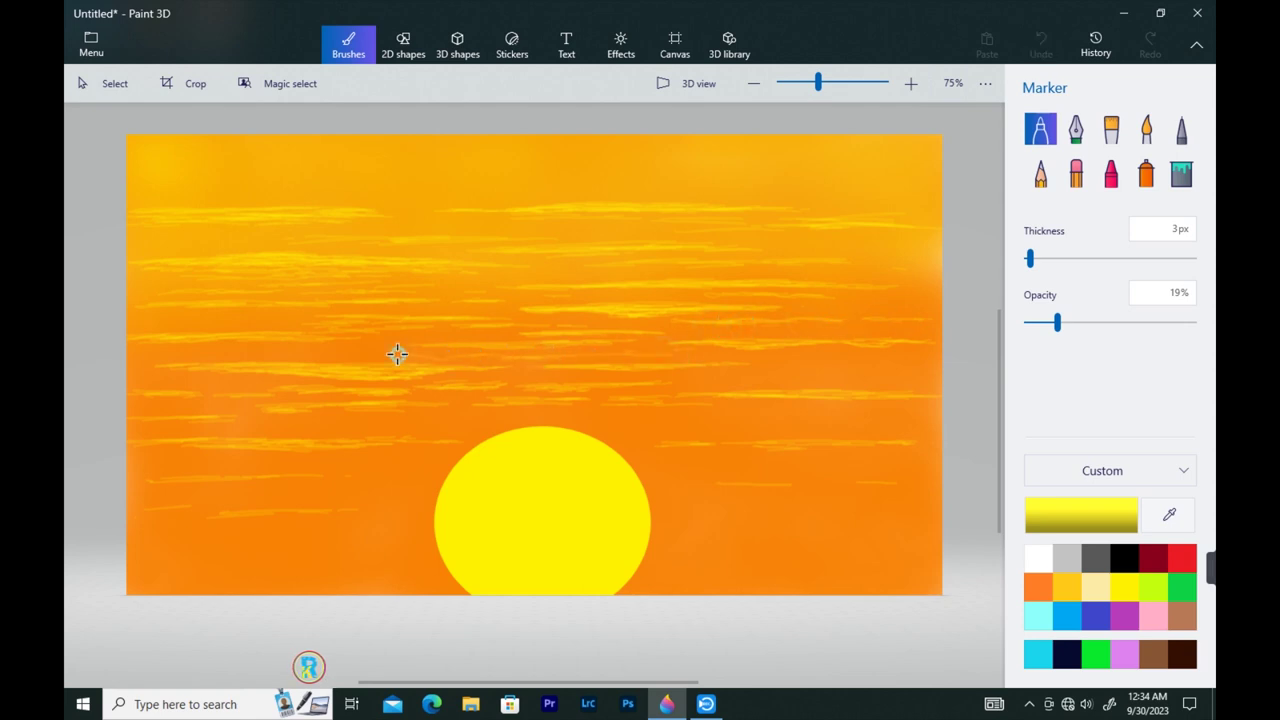
- Mix a brown by darkening the sampled sky orange and paint thin horizontal brown streaks among the upper-sky clouds
left_click(1169, 514)
left_click(803, 509)
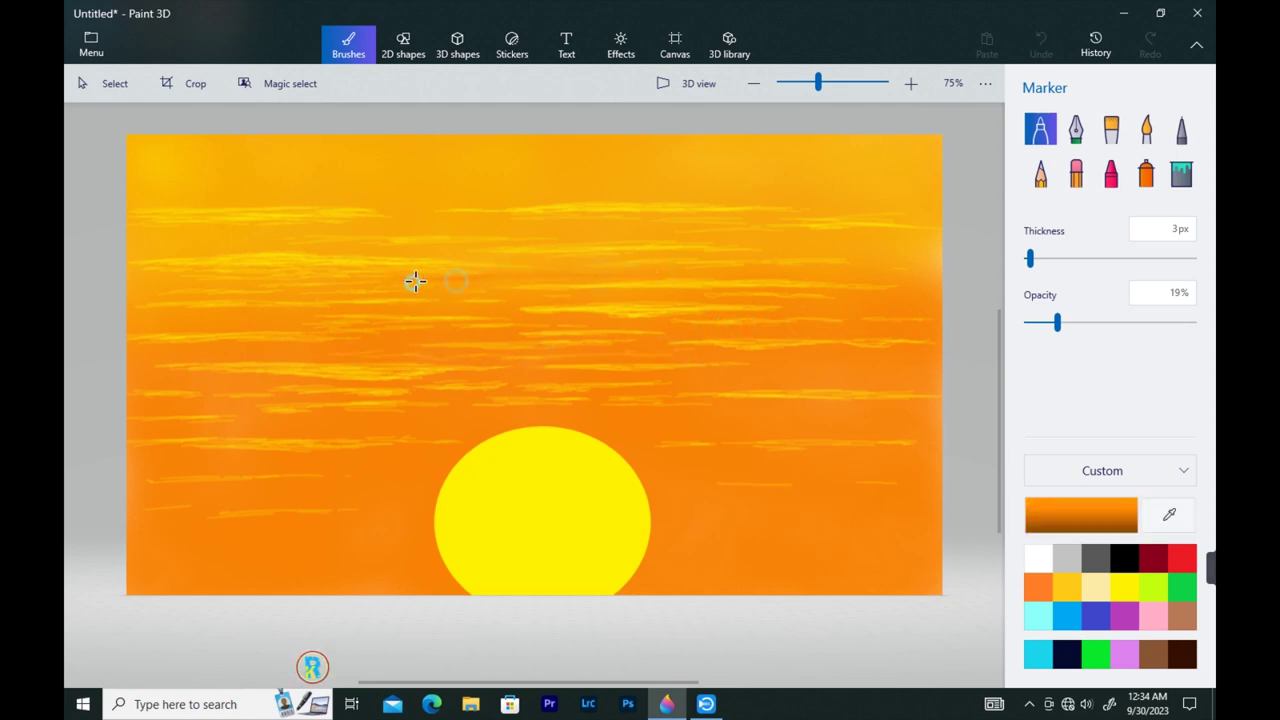
left_click(1081, 514)
left_click(514, 514)
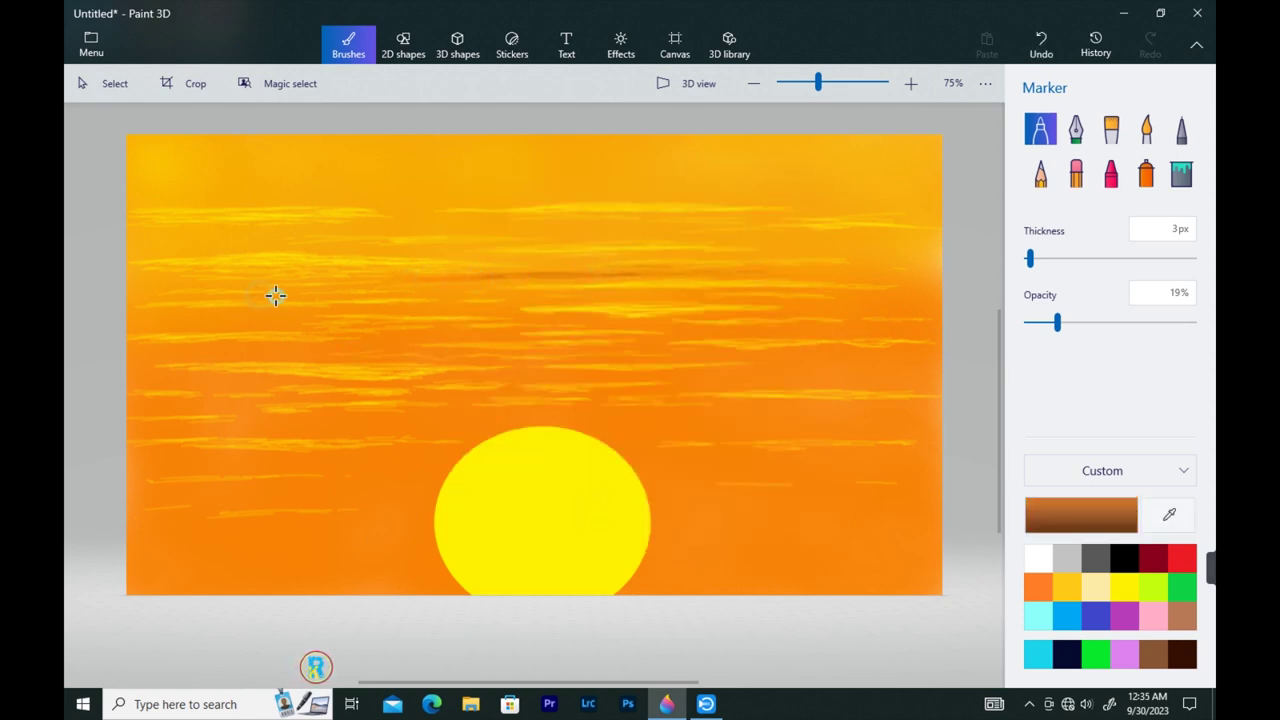
mouse_move(275, 295)
left_mouse_down()
mouse_move(366, 294)
mouse_move(194, 277)
mouse_move(211, 283)
left_mouse_up()
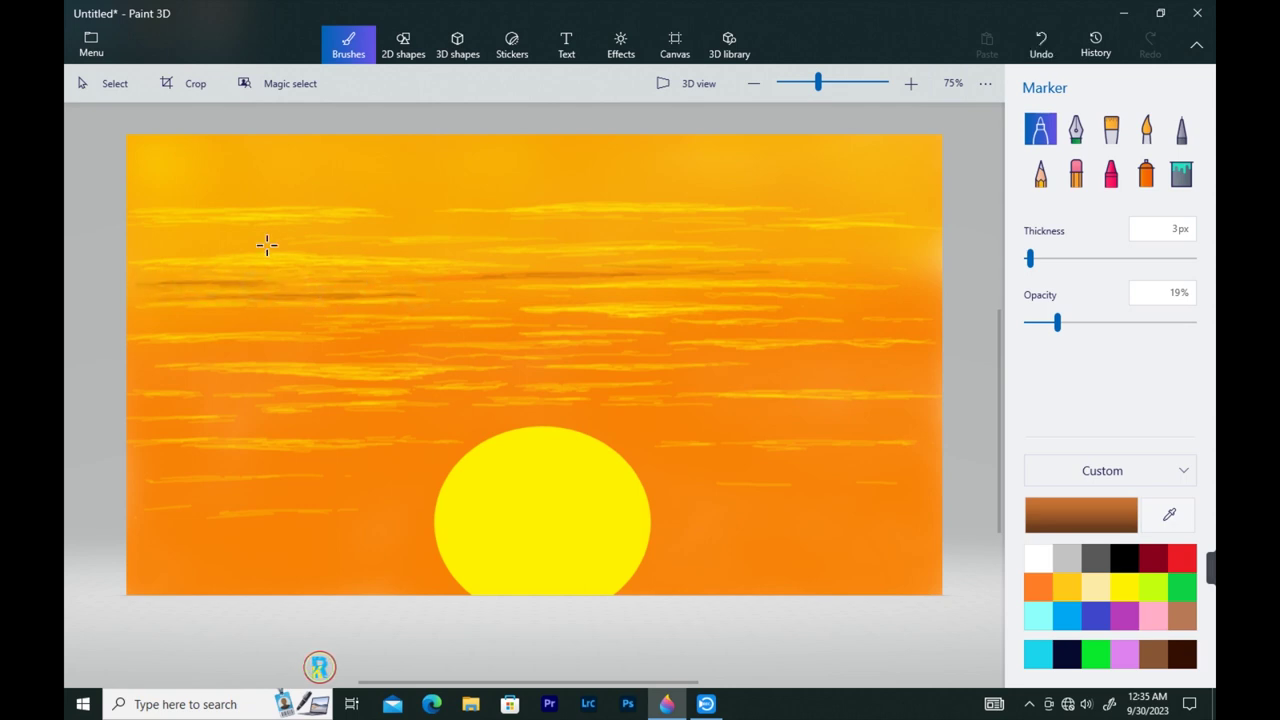
mouse_move(300, 230)
left_mouse_down()
mouse_move(156, 232)
mouse_move(560, 228)
mouse_move(623, 231)
mouse_move(526, 243)
mouse_move(634, 254)
mouse_move(500, 214)
mouse_move(701, 216)
left_mouse_up()
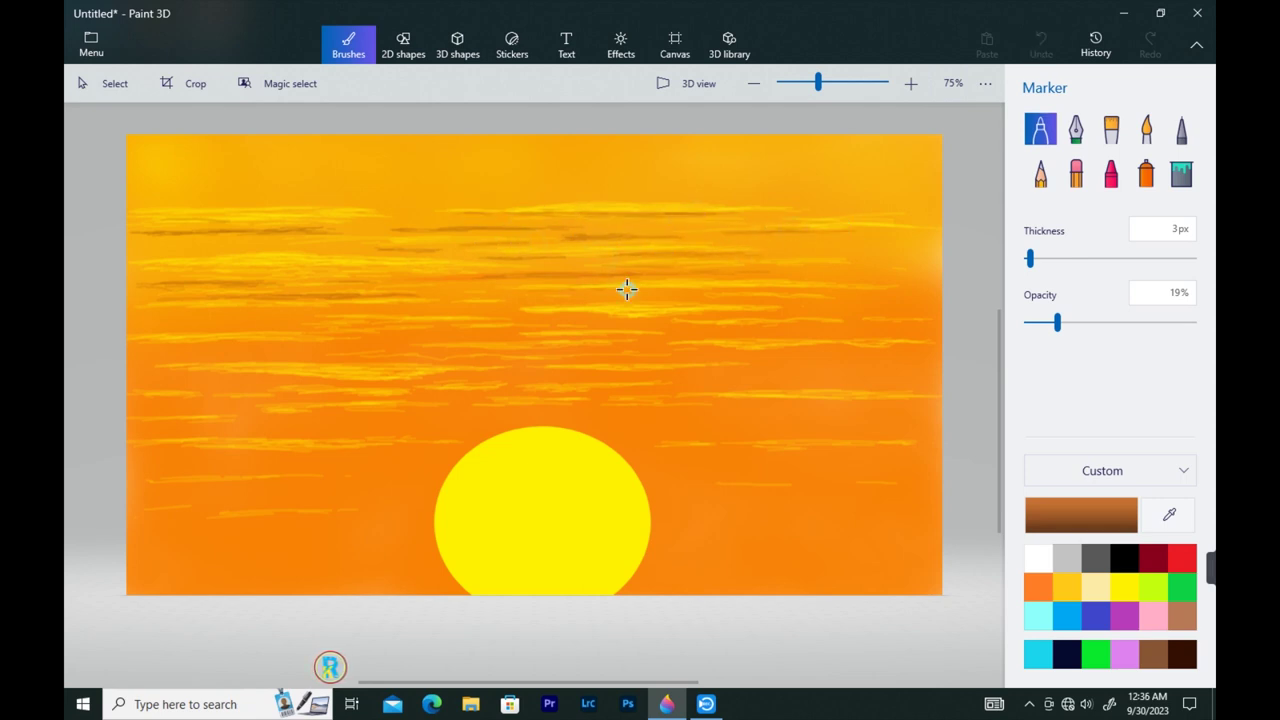
- Extend the thin brown cloud streaks through the middle sky, out to its right edge and down above the sun
mouse_move(628, 289)
left_mouse_down()
mouse_move(407, 288)
mouse_move(418, 282)
left_mouse_up()
mouse_move(337, 316)
left_mouse_down()
mouse_move(234, 306)
mouse_move(483, 293)
left_mouse_up()
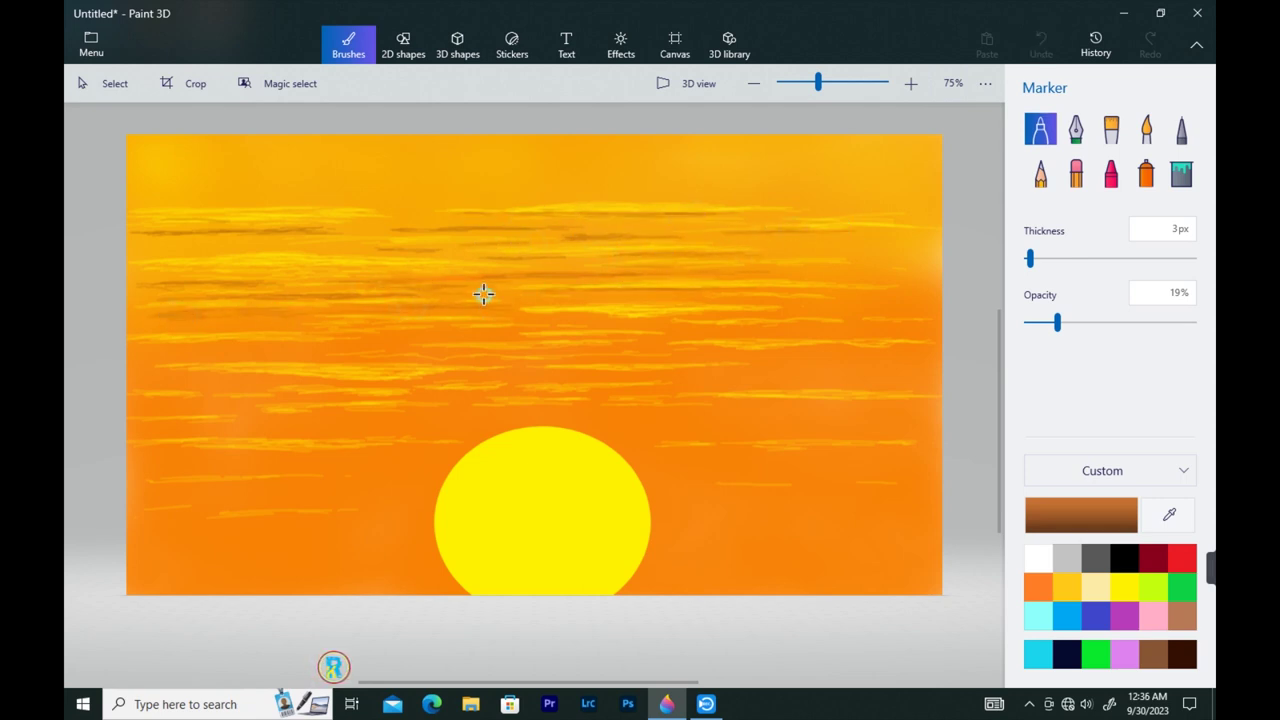
left_click_drag(553, 319, 514, 323)
left_click_drag(846, 290, 864, 289)
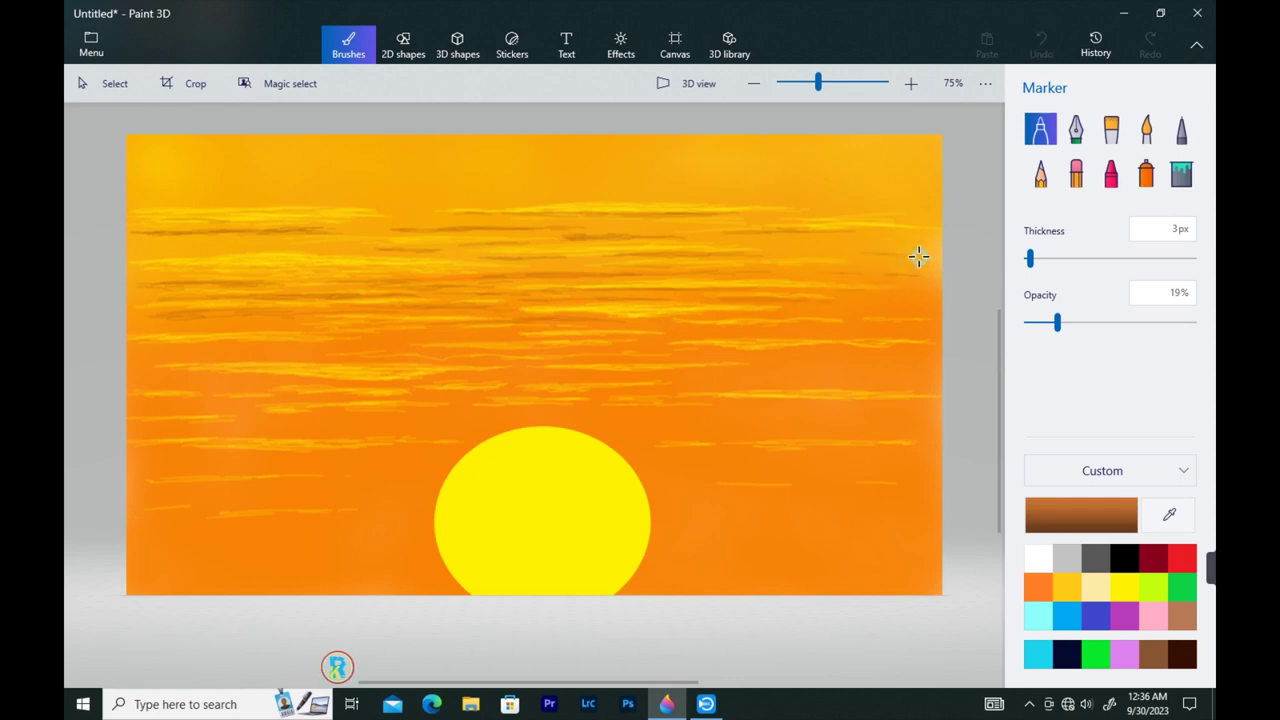
left_click_drag(918, 257, 798, 322)
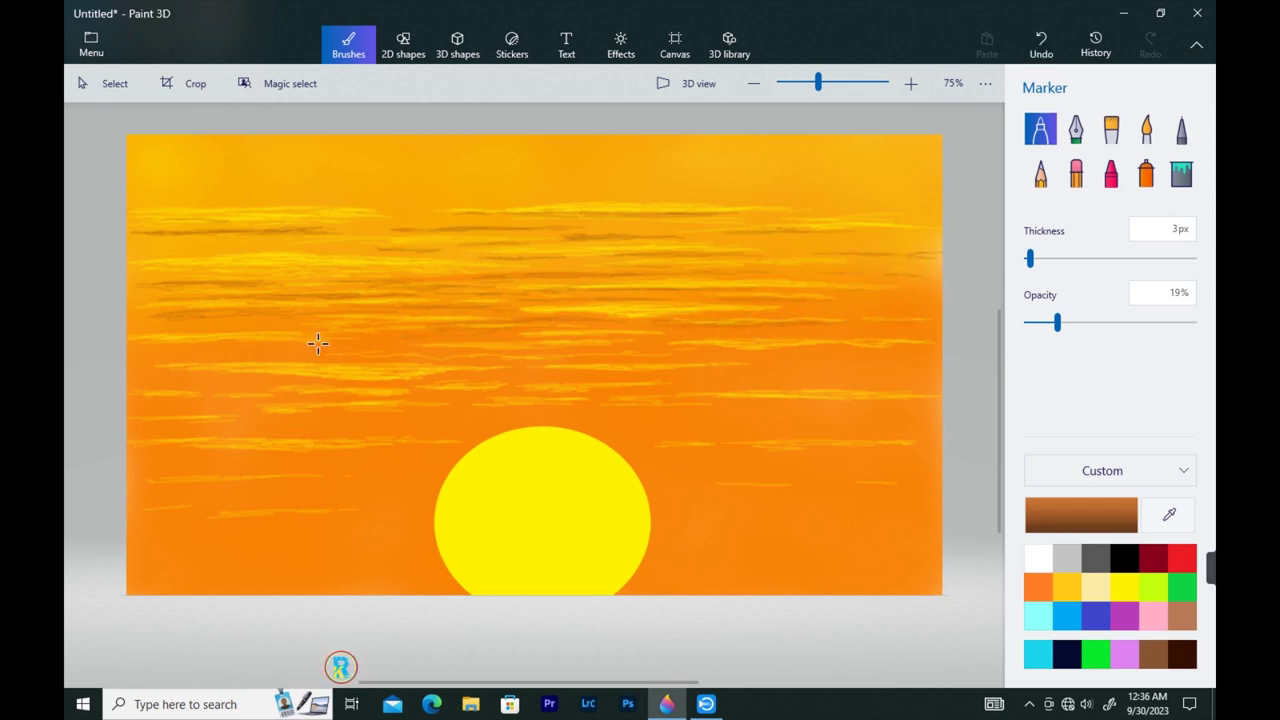
mouse_move(317, 343)
left_mouse_down()
mouse_move(285, 332)
mouse_move(406, 351)
mouse_move(790, 350)
mouse_move(436, 391)
left_mouse_up()
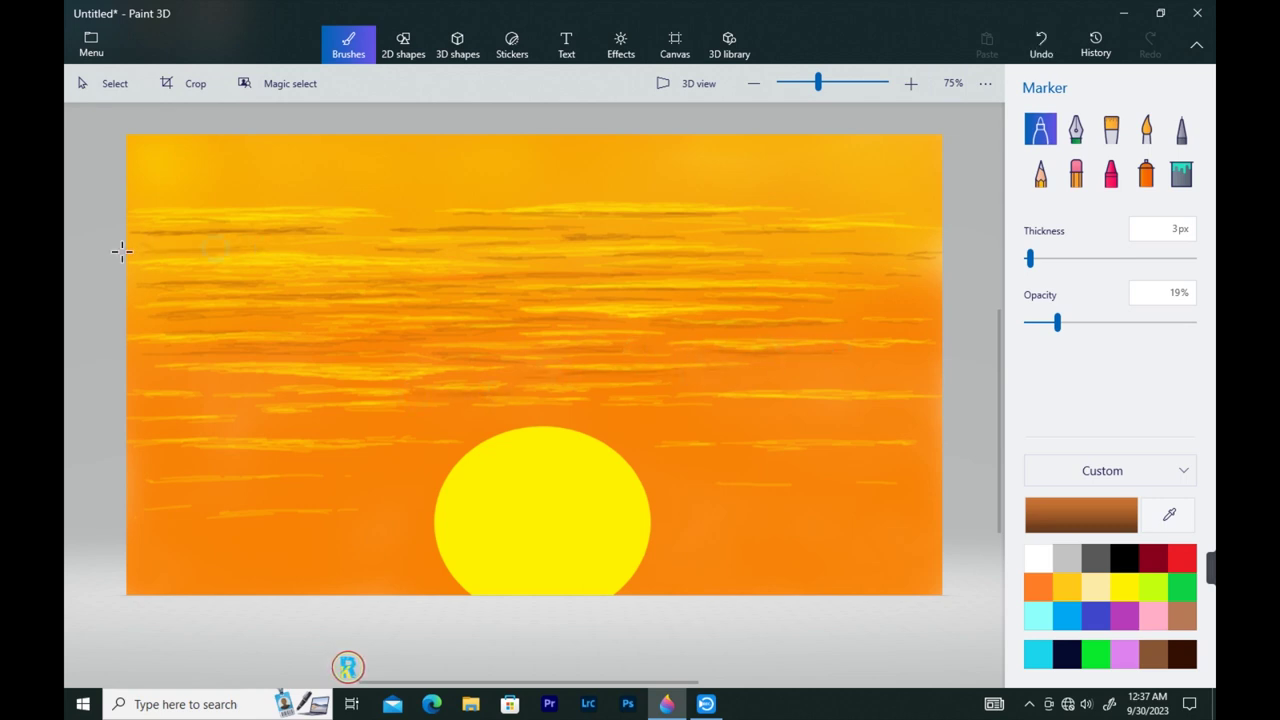
- Switch the Marker to red, lower its opacity to 18%, and paint thin red streaks among the upper and middle clouds
left_click(1081, 515)
left_click(701, 266)
left_click(557, 514)
left_click(1182, 558)
left_click_drag(429, 320, 205, 318)
left_click_drag(475, 289, 382, 288)
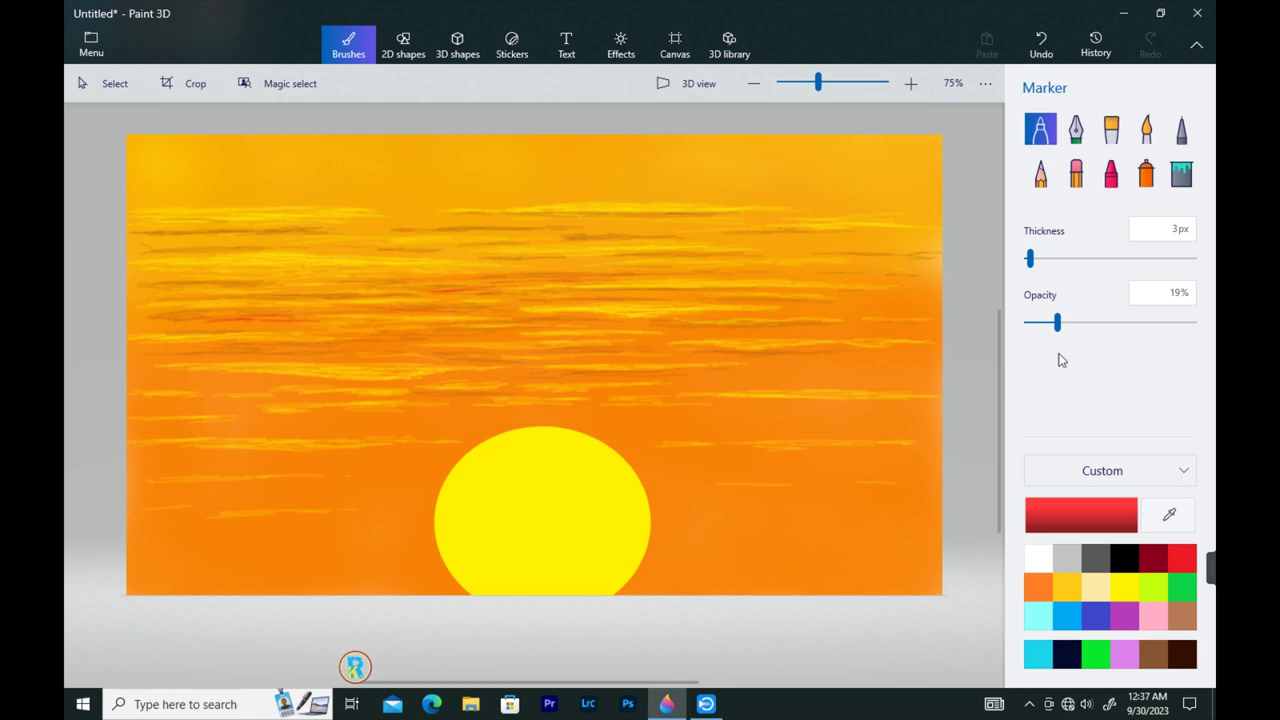
mouse_move(1057, 321)
left_mouse_down()
mouse_move(1040, 321)
mouse_move(1055, 322)
left_mouse_up()
mouse_move(838, 268)
left_mouse_down()
mouse_move(743, 266)
mouse_move(756, 265)
left_mouse_up()
- Lighten the red to a pinkish tone and add faint horizontal streaks between the middle-sky clouds
left_click(1081, 515)
left_click(615, 228)
left_click(548, 513)
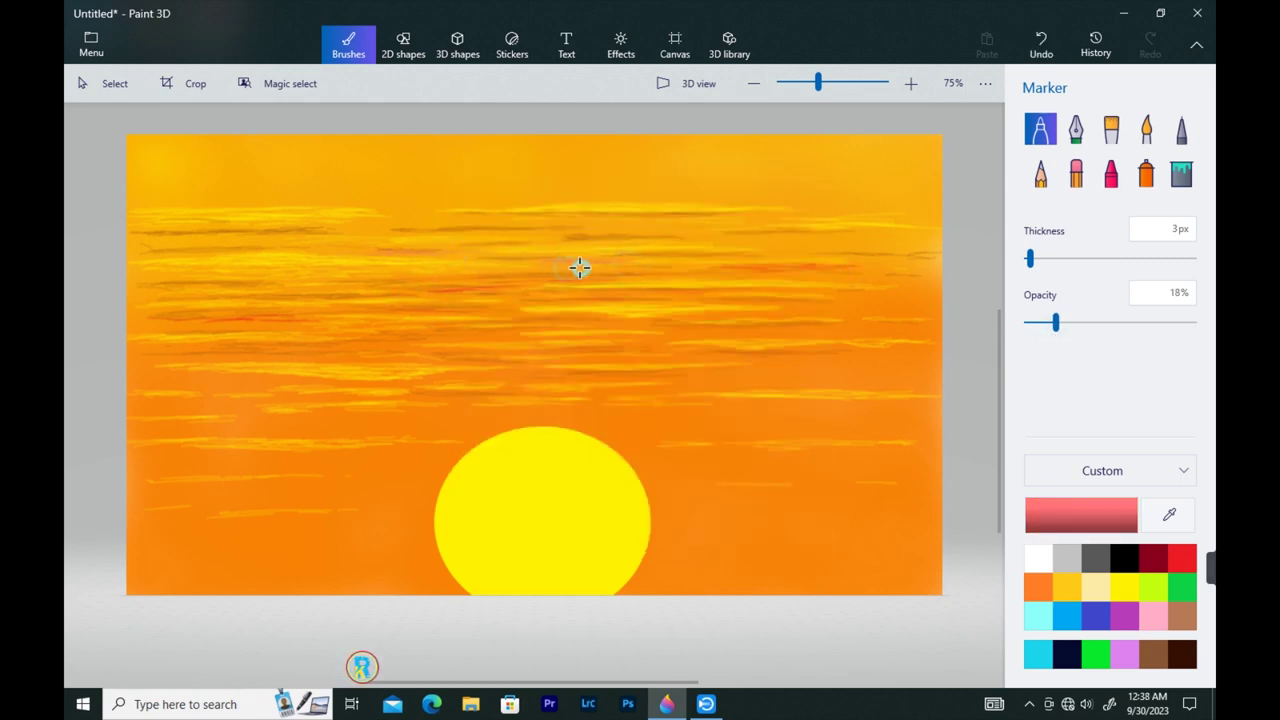
left_click_drag(386, 329, 788, 328)
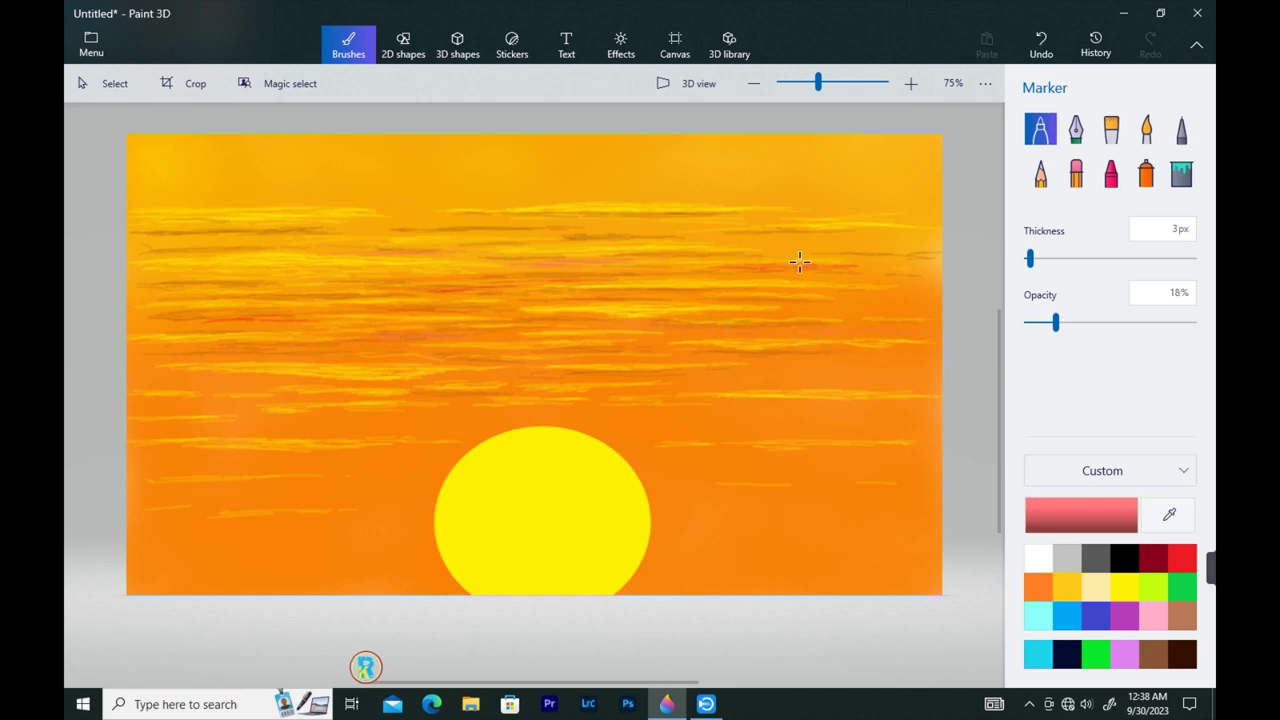
- Set the Marker colour to bright red f6070f and paint fine streaks in the lower sky on both sides of the sun
left_click(1081, 514)
left_click(700, 223)
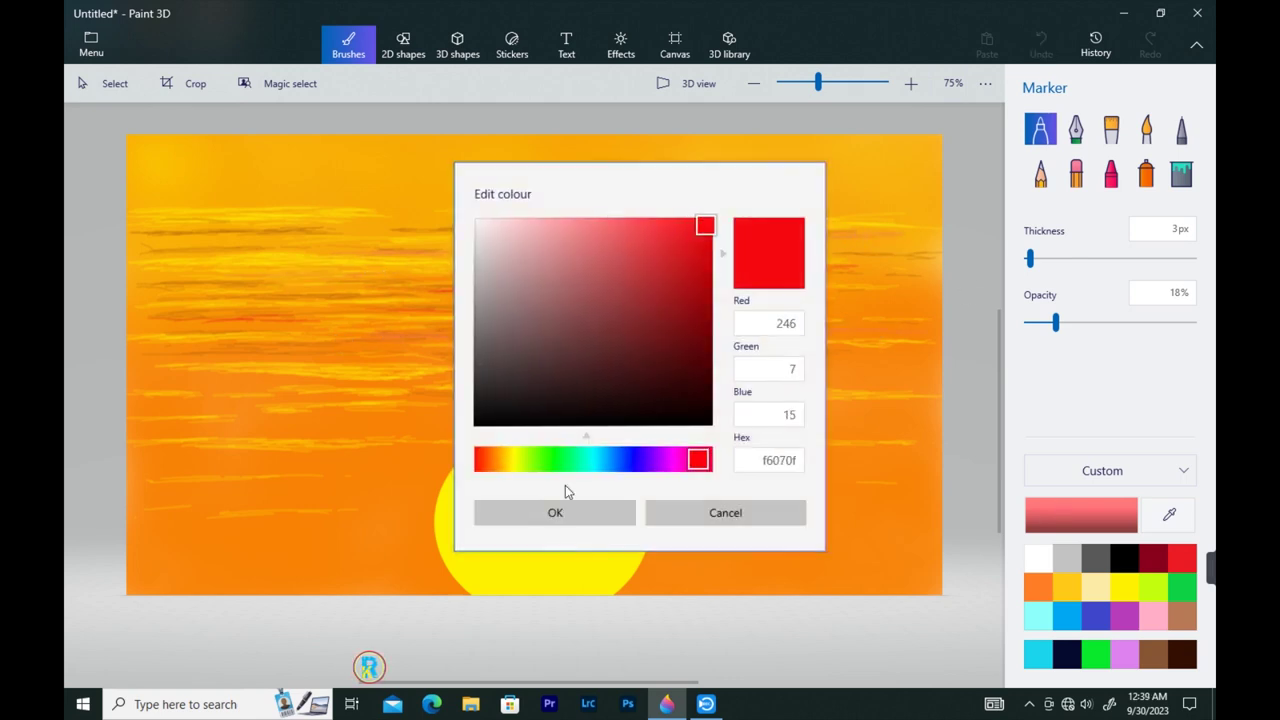
left_click(548, 513)
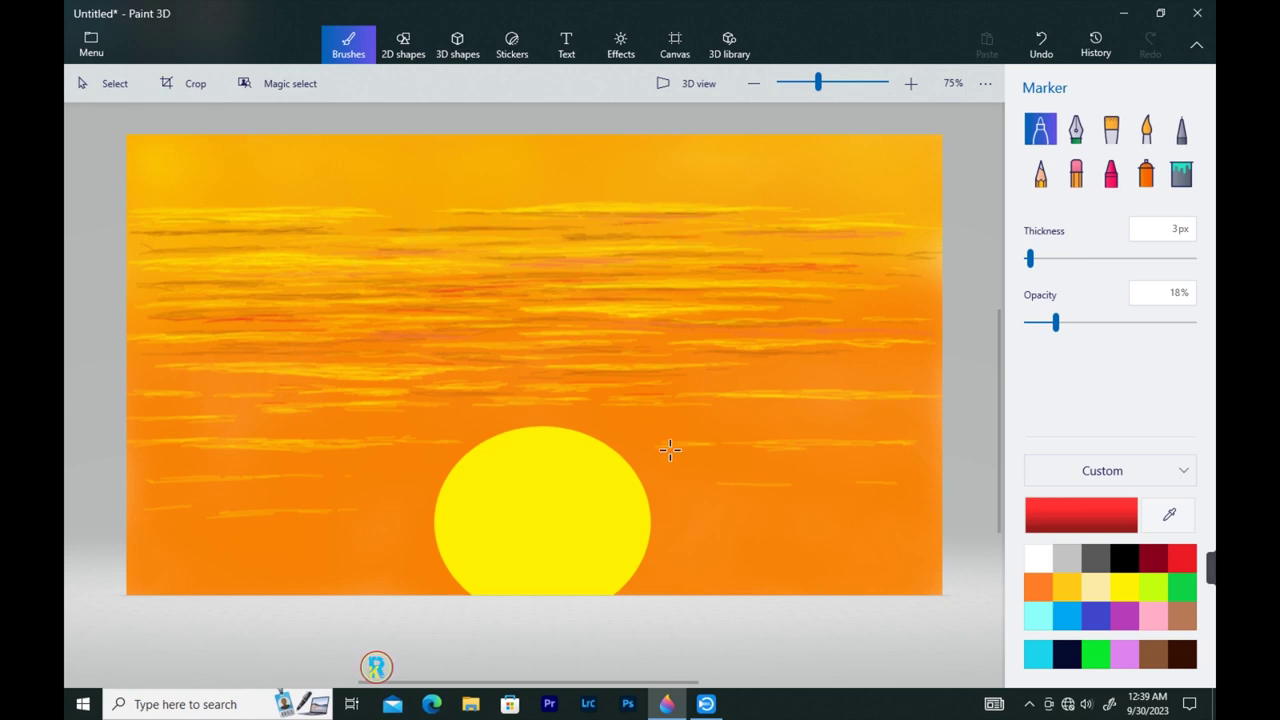
left_click_drag(171, 506, 963, 483)
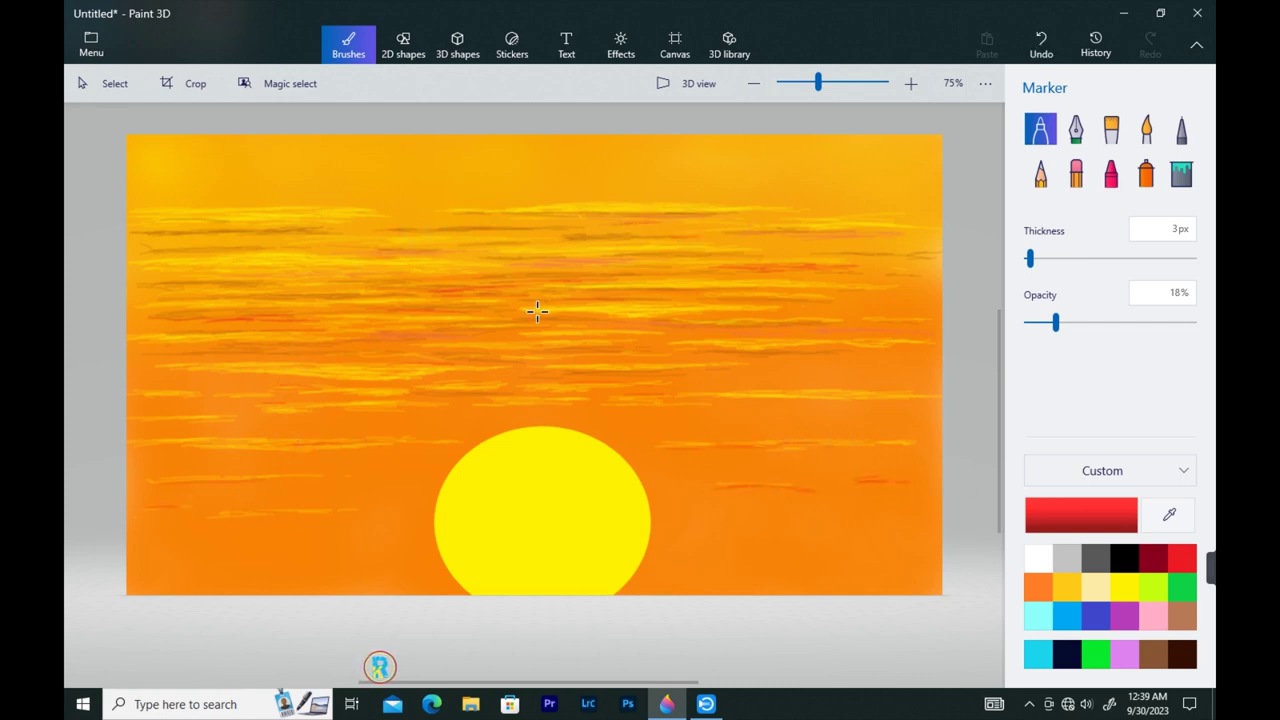
- Paint thin white highlights along the topmost yellow clouds at the sky's left, centre and right
left_click(1040, 562)
left_click_drag(236, 261, 385, 259)
left_click_drag(178, 213, 320, 212)
left_click_drag(585, 208, 690, 207)
left_click_drag(832, 219, 877, 222)
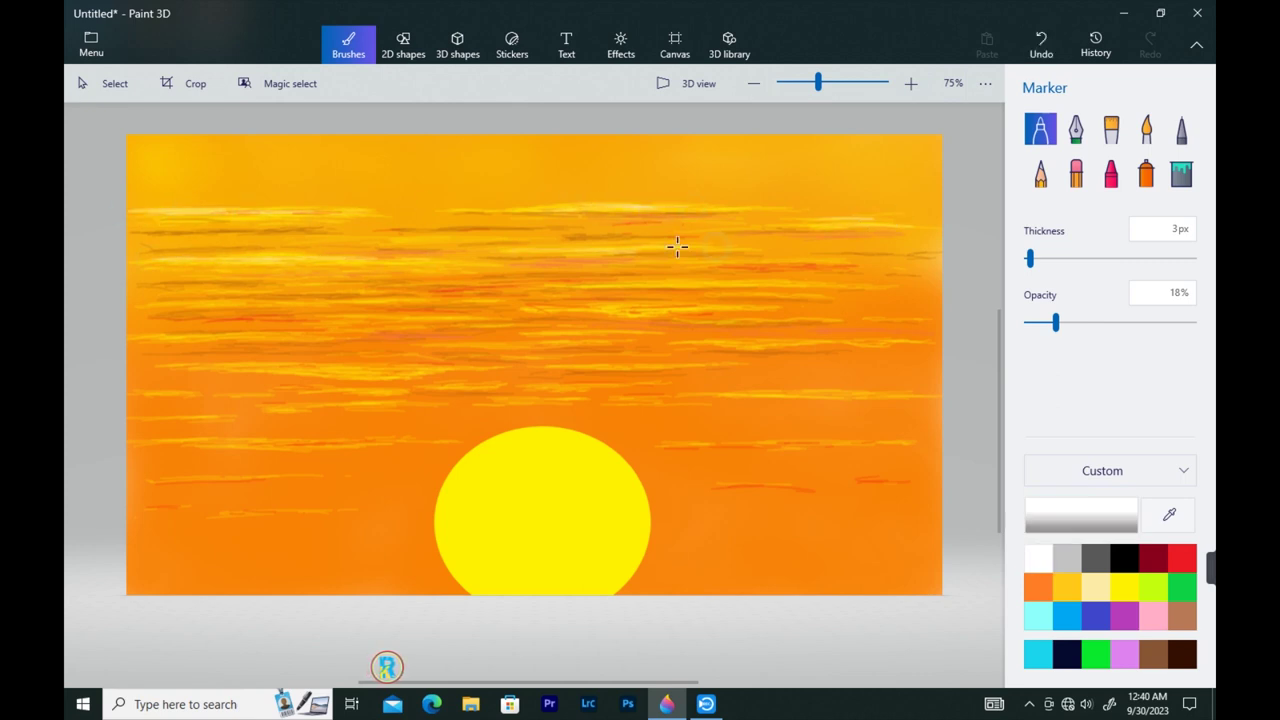
- Add more thin white highlights to the cloud streaks in the upper-middle sky across its full width
left_click_drag(569, 233, 646, 234)
left_click_drag(185, 235, 302, 231)
left_click_drag(390, 277, 472, 276)
left_click_drag(608, 285, 680, 285)
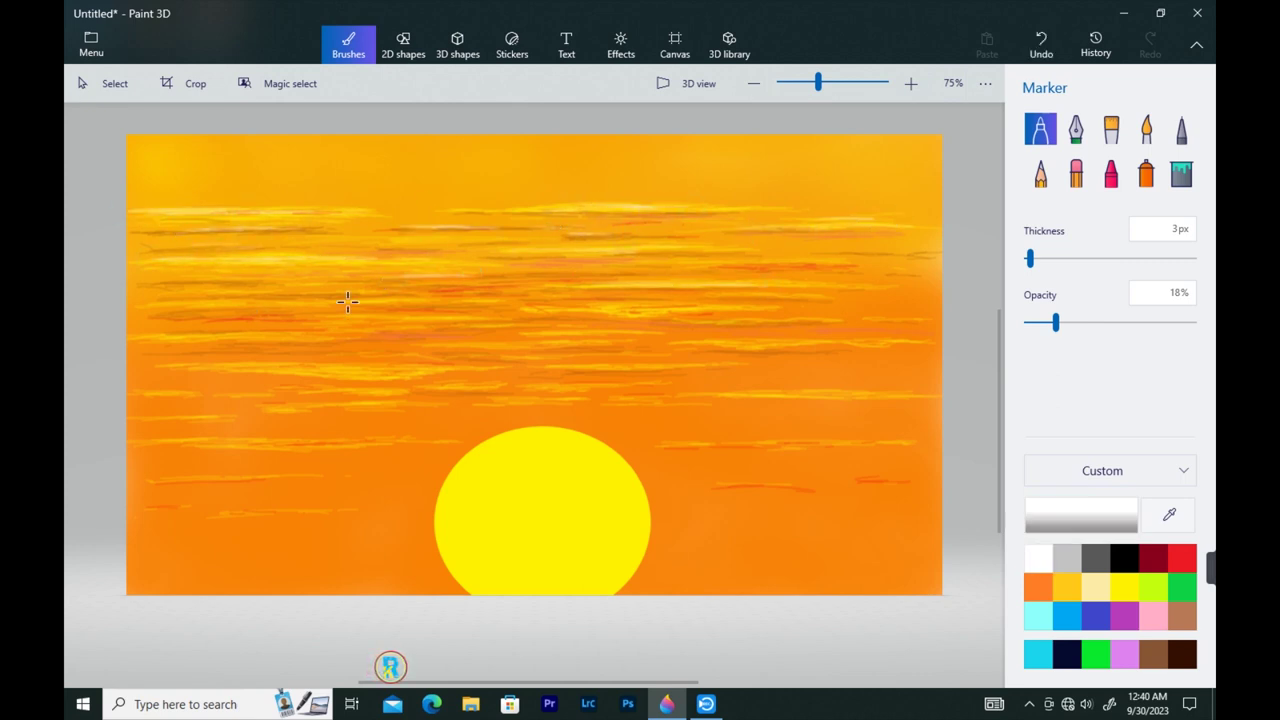
left_click_drag(186, 303, 270, 302)
left_click_drag(422, 318, 474, 318)
left_click_drag(355, 302, 430, 301)
left_click_drag(598, 314, 652, 316)
left_click_drag(730, 312, 752, 311)
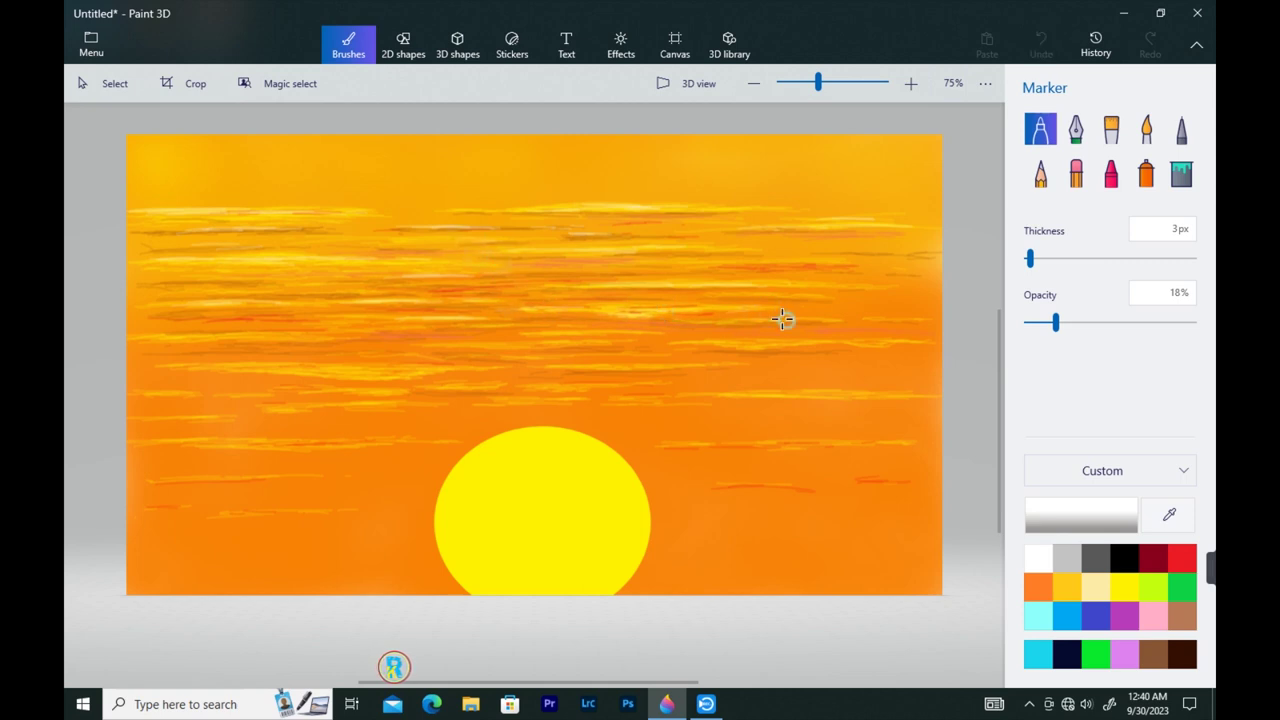
- Brush fine white highlights onto the middle and lower clouds above and left of the sun
left_click_drag(312, 369, 450, 368)
left_click_drag(302, 373, 375, 377)
left_click_drag(208, 340, 290, 337)
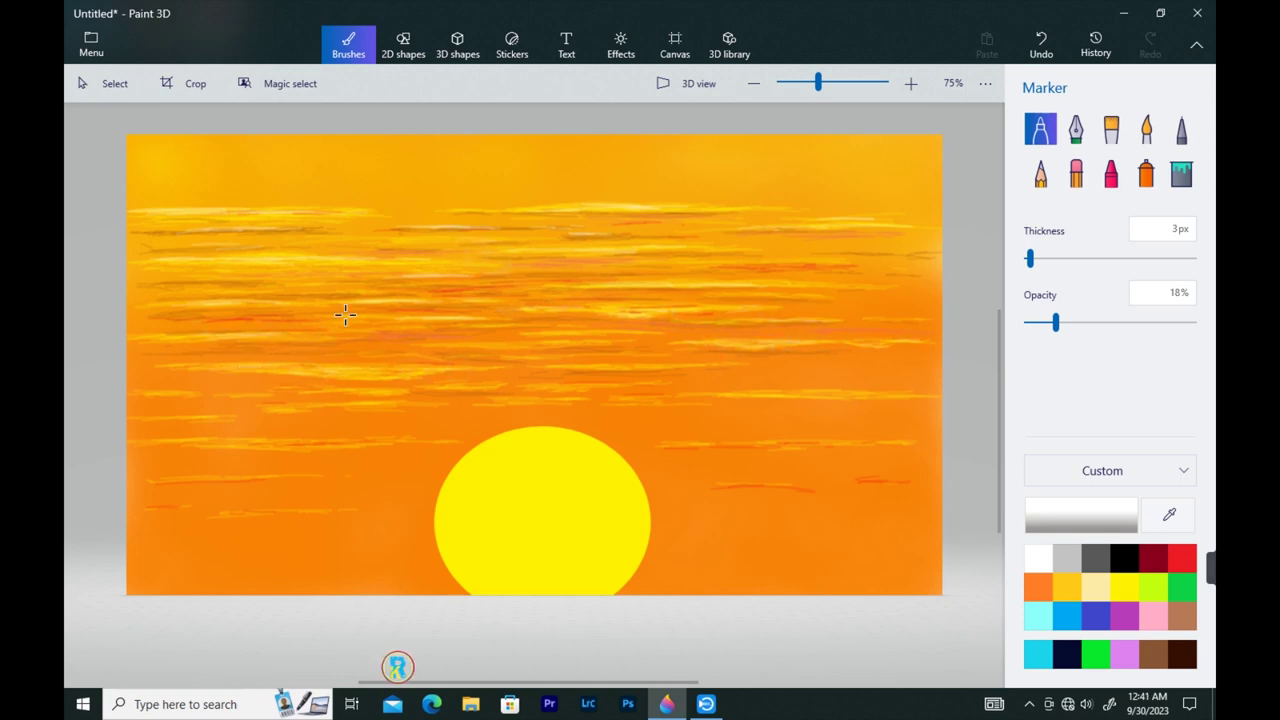
left_click_drag(354, 290, 420, 291)
left_click_drag(442, 344, 522, 342)
mouse_move(604, 330)
left_mouse_down()
mouse_move(672, 331)
mouse_move(614, 387)
mouse_move(630, 391)
left_mouse_up()
left_click_drag(241, 443, 344, 441)
left_click_drag(236, 395, 295, 393)
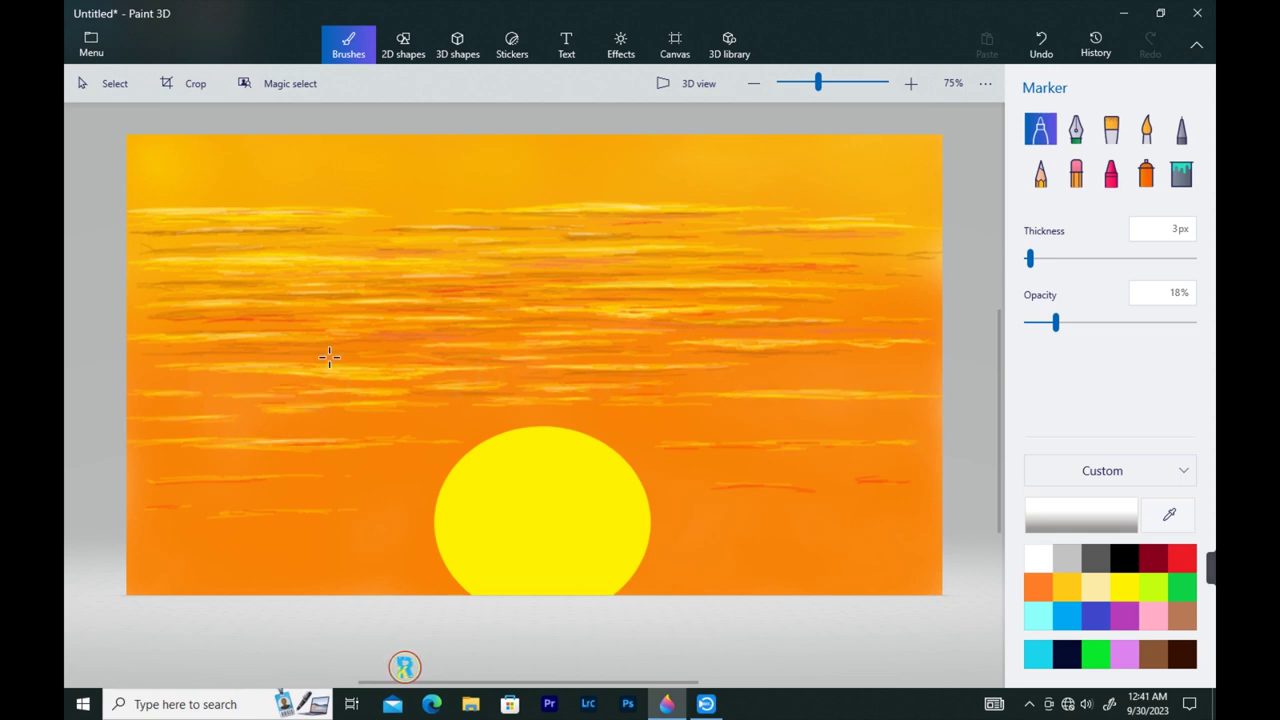
mouse_move(386, 252)
left_mouse_down()
mouse_move(749, 251)
mouse_move(609, 263)
mouse_move(457, 343)
mouse_move(720, 364)
left_mouse_up()
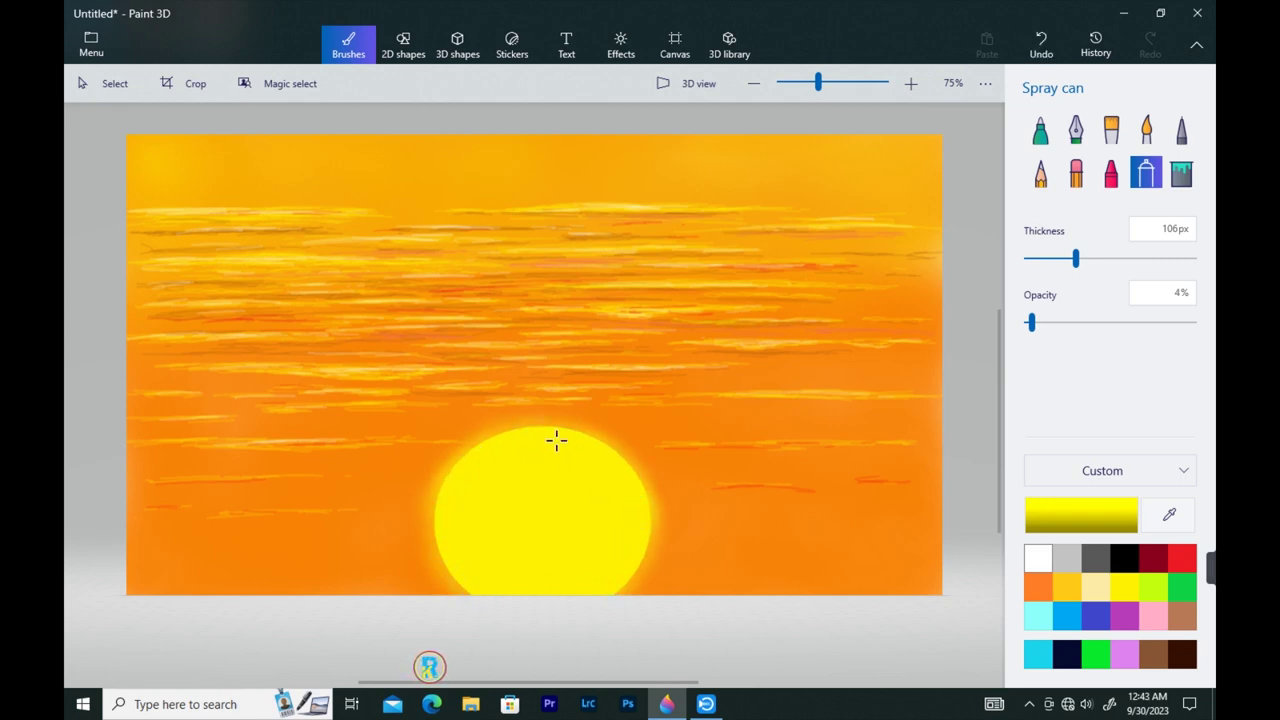
- Paint a solid black hilly ground across the canvas bottom with the Marker, outlining at 3 px and filling at 18 px
left_click(1040, 130)
left_click(1124, 557)
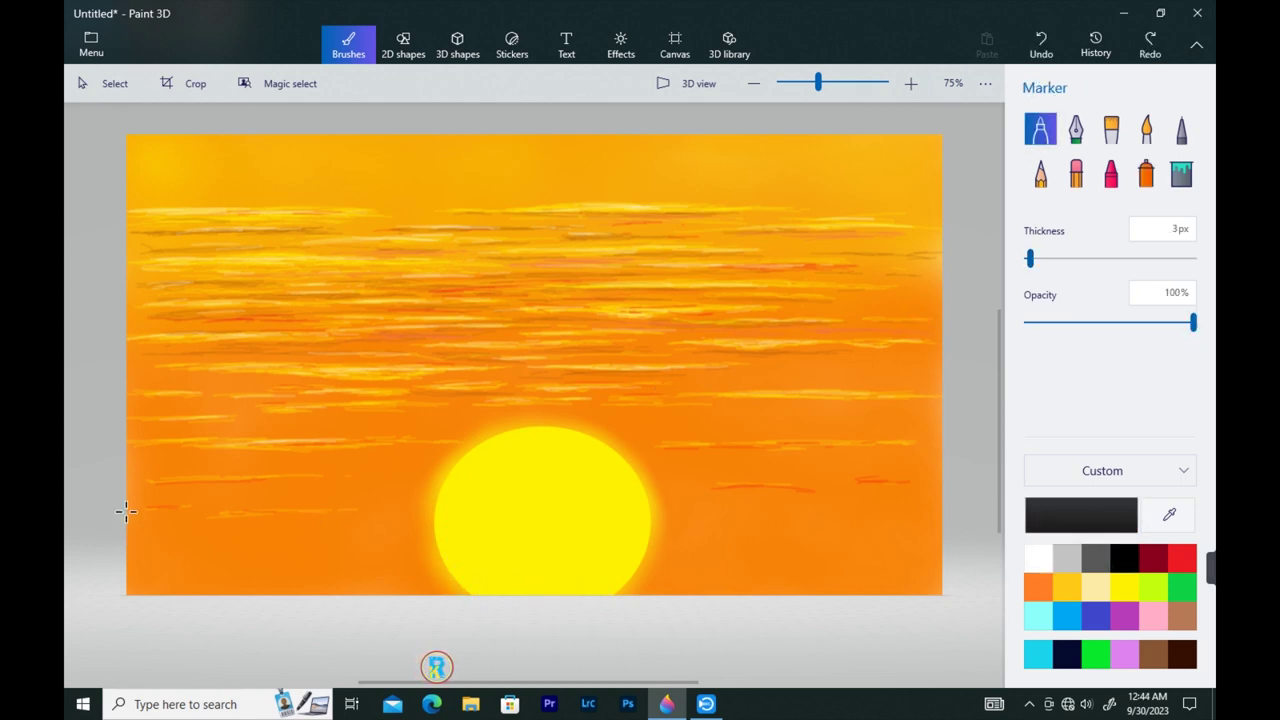
left_click_drag(125, 511, 957, 543)
left_click_drag(1030, 258, 1055, 258)
mouse_move(200, 584)
left_mouse_down()
mouse_move(126, 589)
mouse_move(365, 595)
mouse_move(443, 580)
mouse_move(449, 566)
mouse_move(417, 531)
mouse_move(767, 591)
mouse_move(929, 563)
mouse_move(905, 578)
left_mouse_up()
mouse_move(832, 543)
left_mouse_down()
mouse_move(896, 545)
mouse_move(777, 537)
mouse_move(749, 580)
mouse_move(726, 537)
mouse_move(766, 540)
mouse_move(676, 537)
left_mouse_up()
mouse_move(692, 532)
left_mouse_down()
mouse_move(291, 523)
mouse_move(229, 531)
mouse_move(323, 549)
mouse_move(180, 565)
mouse_move(895, 584)
left_mouse_up()
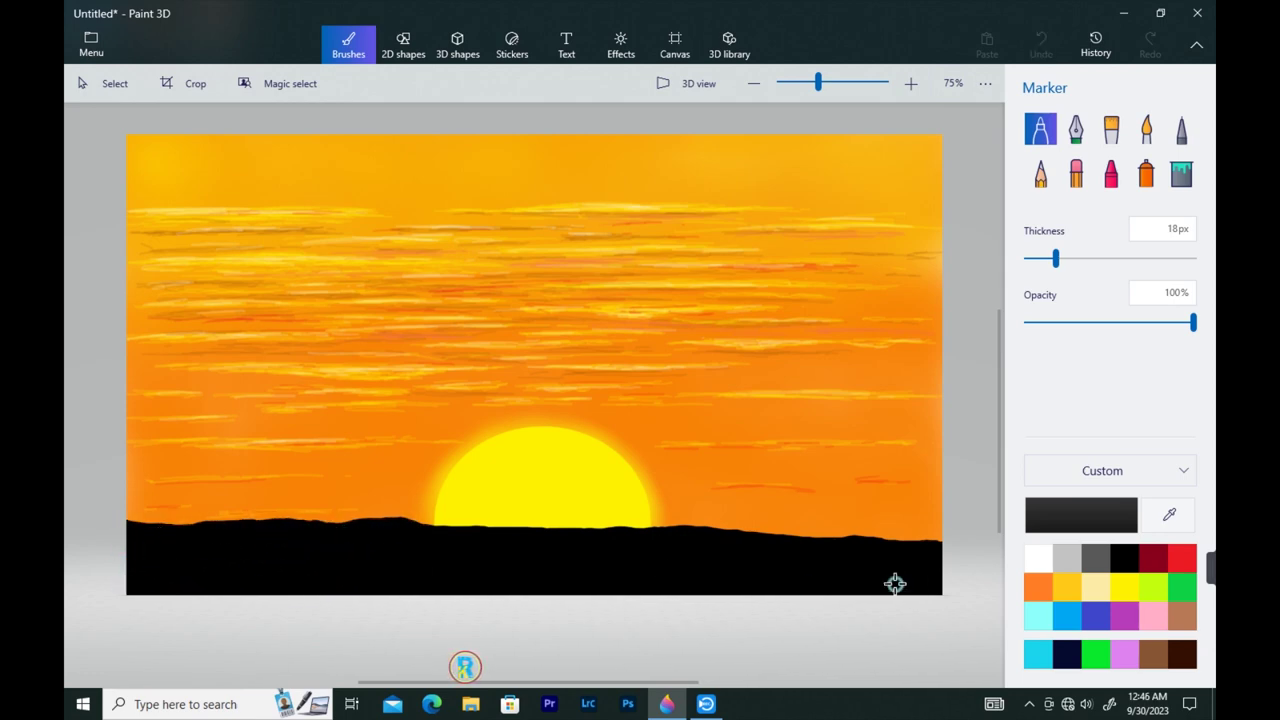
- Change the colour to dark grey and outline a tall forked tree trunk right of the sun with a 3 px Marker
left_click(1089, 507)
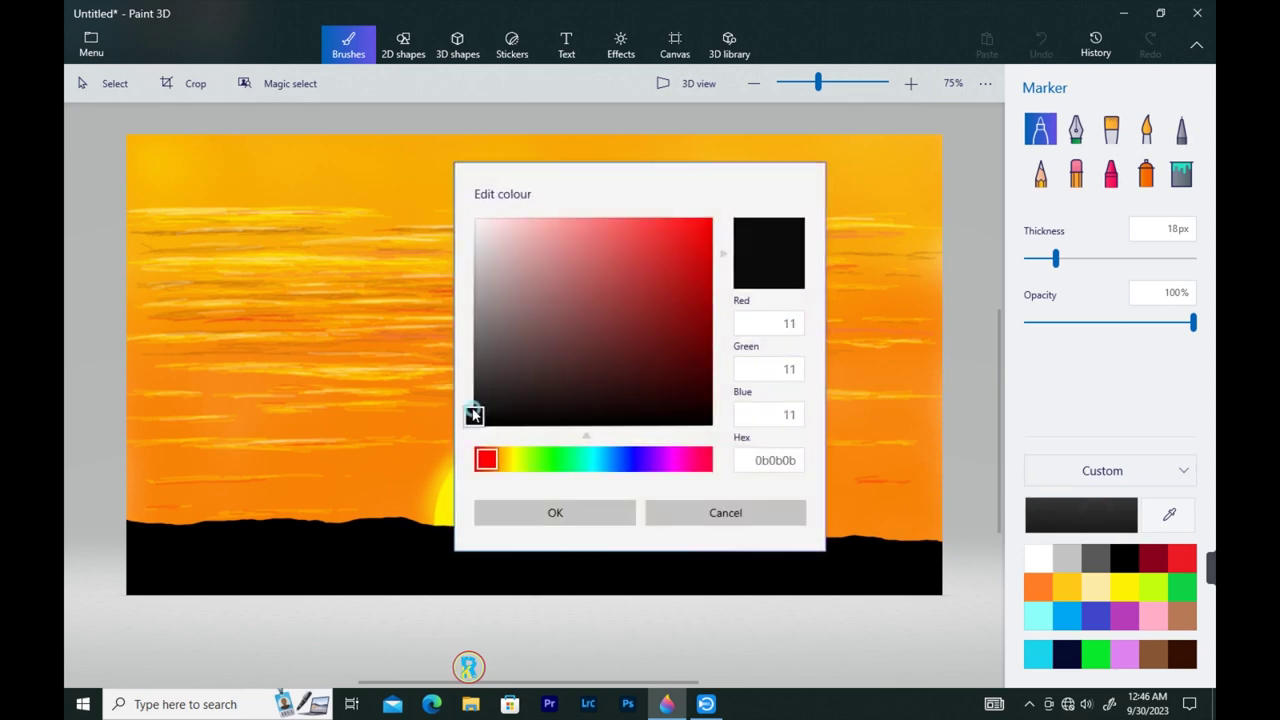
left_click_drag(475, 416, 475, 392)
left_click(555, 514)
left_click_drag(1056, 259, 1030, 259)
mouse_move(765, 497)
left_mouse_down()
mouse_move(754, 234)
mouse_move(737, 207)
left_mouse_up()
mouse_move(786, 535)
left_mouse_down()
mouse_move(787, 262)
mouse_move(812, 208)
left_mouse_up()
- Fill the right tree's trunk with dark grey and paint its short upper branches
mouse_move(767, 342)
left_mouse_down()
mouse_move(765, 426)
mouse_move(770, 326)
left_mouse_up()
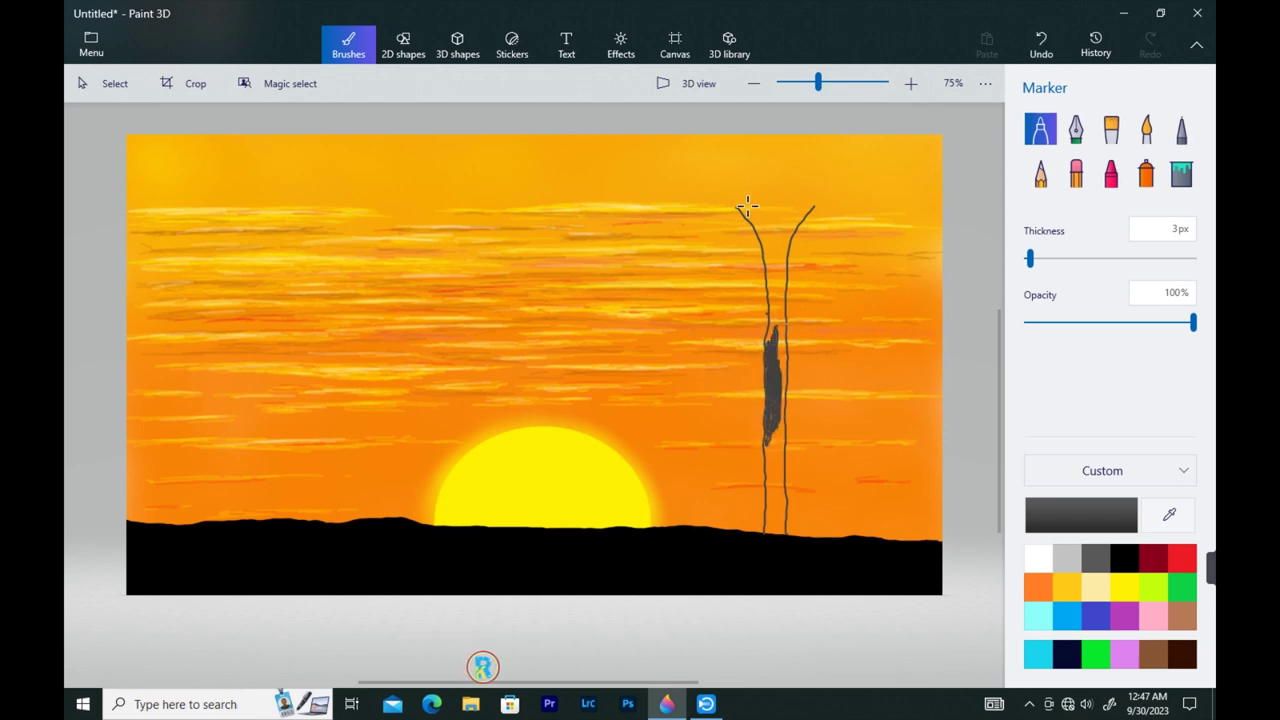
mouse_move(765, 240)
left_mouse_down()
mouse_move(791, 187)
mouse_move(785, 226)
mouse_move(814, 203)
left_mouse_up()
mouse_move(780, 261)
left_mouse_down()
mouse_move(769, 295)
mouse_move(765, 249)
mouse_move(770, 322)
mouse_move(780, 259)
mouse_move(782, 299)
mouse_move(774, 366)
left_mouse_up()
left_click_drag(775, 410, 771, 459)
left_click_drag(1030, 259, 1036, 259)
mouse_move(775, 377)
left_mouse_down()
mouse_move(781, 327)
mouse_move(783, 385)
left_mouse_up()
mouse_move(782, 432)
left_mouse_down()
mouse_move(766, 484)
mouse_move(770, 327)
mouse_move(781, 488)
mouse_move(782, 443)
mouse_move(779, 425)
mouse_move(768, 508)
mouse_move(781, 496)
mouse_move(768, 486)
mouse_move(782, 521)
mouse_move(774, 530)
left_mouse_up()
mouse_move(775, 239)
left_mouse_down()
mouse_move(763, 240)
mouse_move(768, 228)
left_mouse_up()
key("bracketleft")
key("bracketleft")
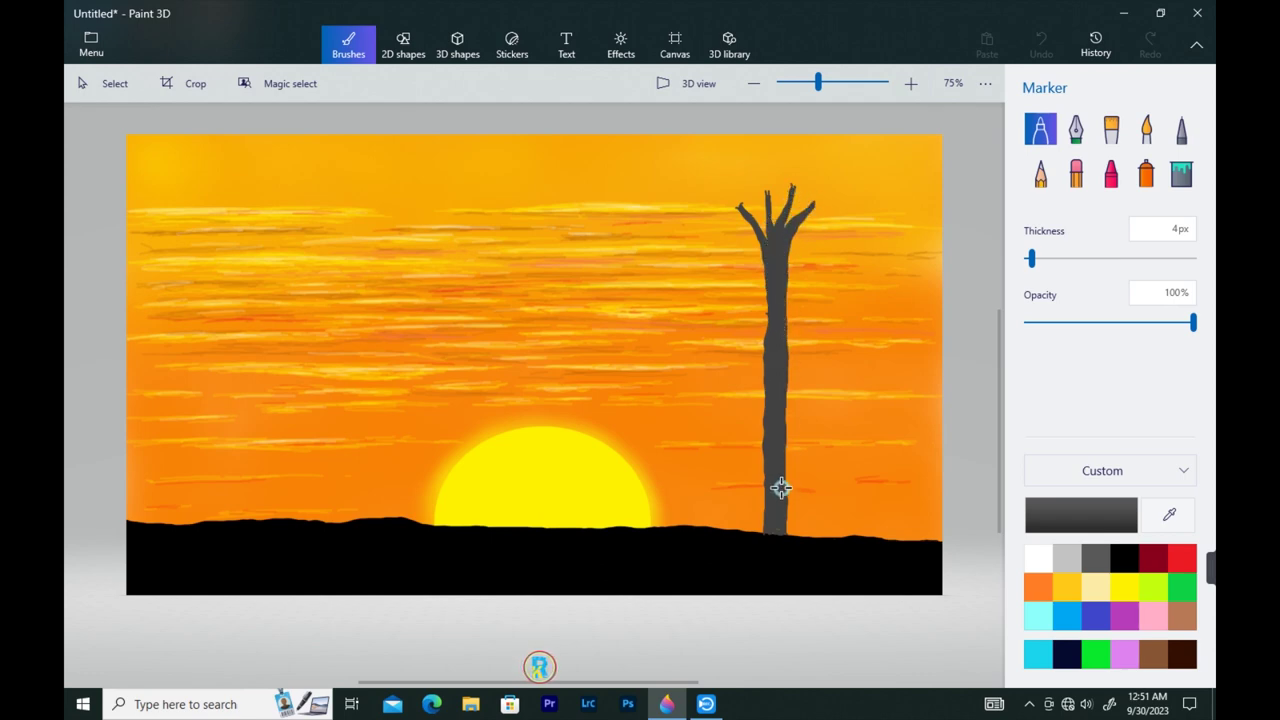
mouse_move(781, 487)
left_mouse_down()
mouse_move(766, 451)
mouse_move(768, 307)
left_mouse_up()
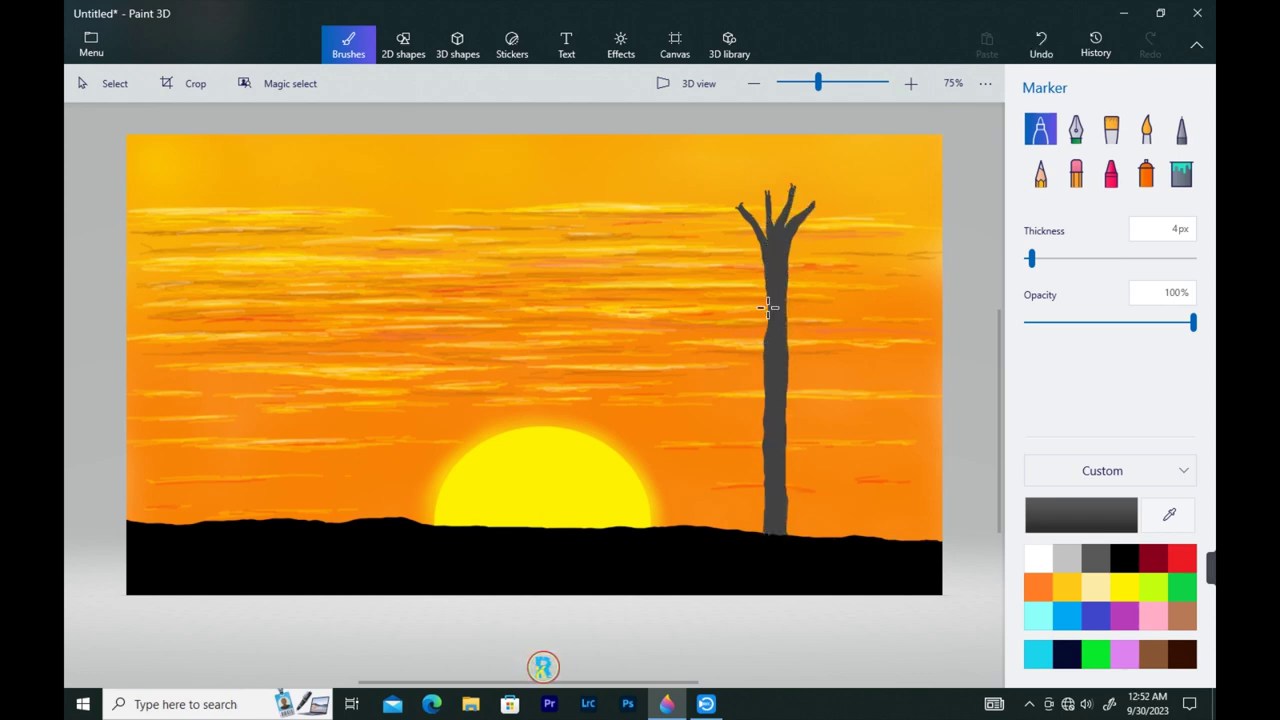
- Paint a wide dark grey canopy with a bumpy lower edge above the right tree, filling it at 13 px
mouse_move(560, 185)
left_mouse_down()
mouse_move(743, 206)
mouse_move(803, 188)
mouse_move(943, 198)
left_mouse_up()
left_click_drag(530, 138, 564, 192)
left_click_drag(1032, 259, 1047, 259)
mouse_move(580, 148)
left_mouse_down()
mouse_move(621, 140)
mouse_move(673, 150)
mouse_move(528, 130)
mouse_move(540, 148)
mouse_move(562, 138)
mouse_move(565, 188)
mouse_move(599, 206)
mouse_move(718, 206)
mouse_move(779, 188)
mouse_move(845, 204)
mouse_move(923, 197)
mouse_move(566, 171)
mouse_move(574, 179)
mouse_move(544, 131)
mouse_move(584, 186)
mouse_move(616, 192)
mouse_move(705, 137)
mouse_move(648, 206)
mouse_move(662, 192)
mouse_move(749, 188)
mouse_move(718, 199)
mouse_move(648, 166)
mouse_move(743, 178)
mouse_move(693, 133)
mouse_move(766, 142)
mouse_move(742, 133)
mouse_move(850, 198)
mouse_move(933, 181)
mouse_move(850, 166)
mouse_move(932, 135)
mouse_move(886, 166)
left_mouse_up()
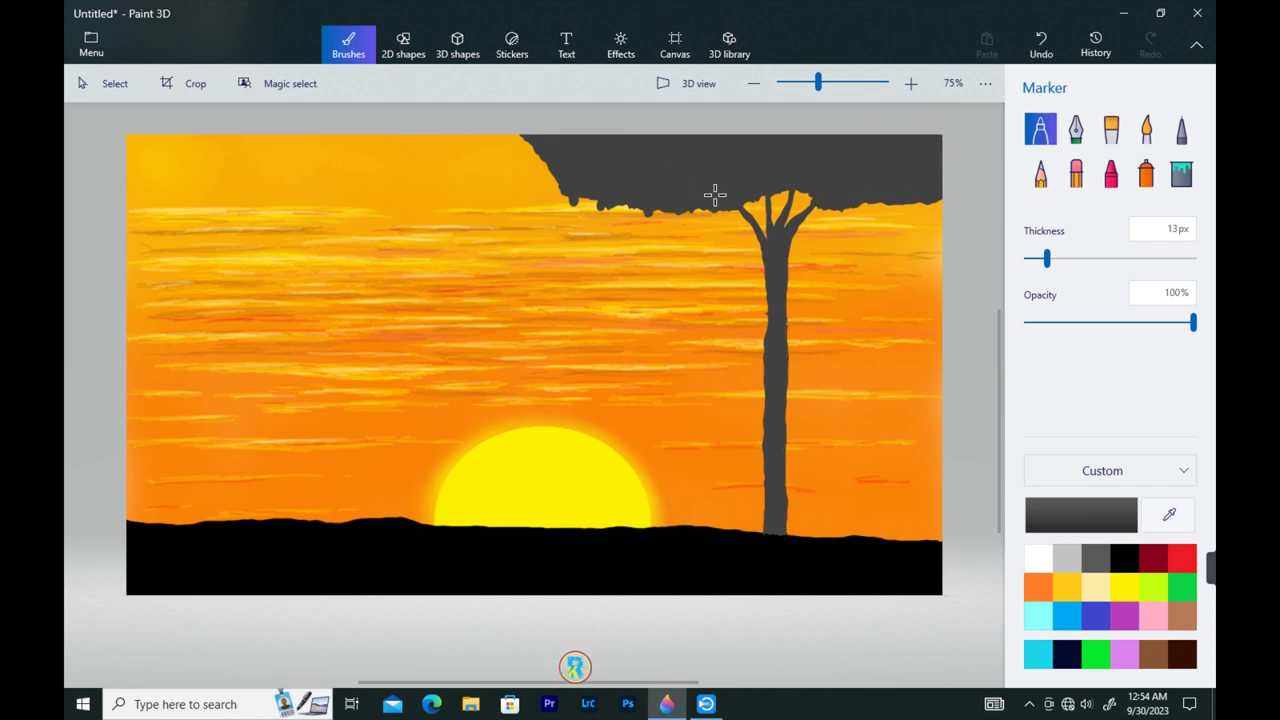
- Outline a second branching tree just left of the sun at 2 px and shade its trunk dark grey
left_click_drag(1047, 259, 1028, 259)
mouse_move(434, 527)
left_mouse_down()
mouse_move(447, 240)
mouse_move(407, 411)
mouse_move(398, 229)
mouse_move(404, 191)
mouse_move(412, 220)
mouse_move(438, 194)
mouse_move(427, 233)
mouse_move(451, 193)
mouse_move(440, 230)
mouse_move(471, 202)
left_mouse_up()
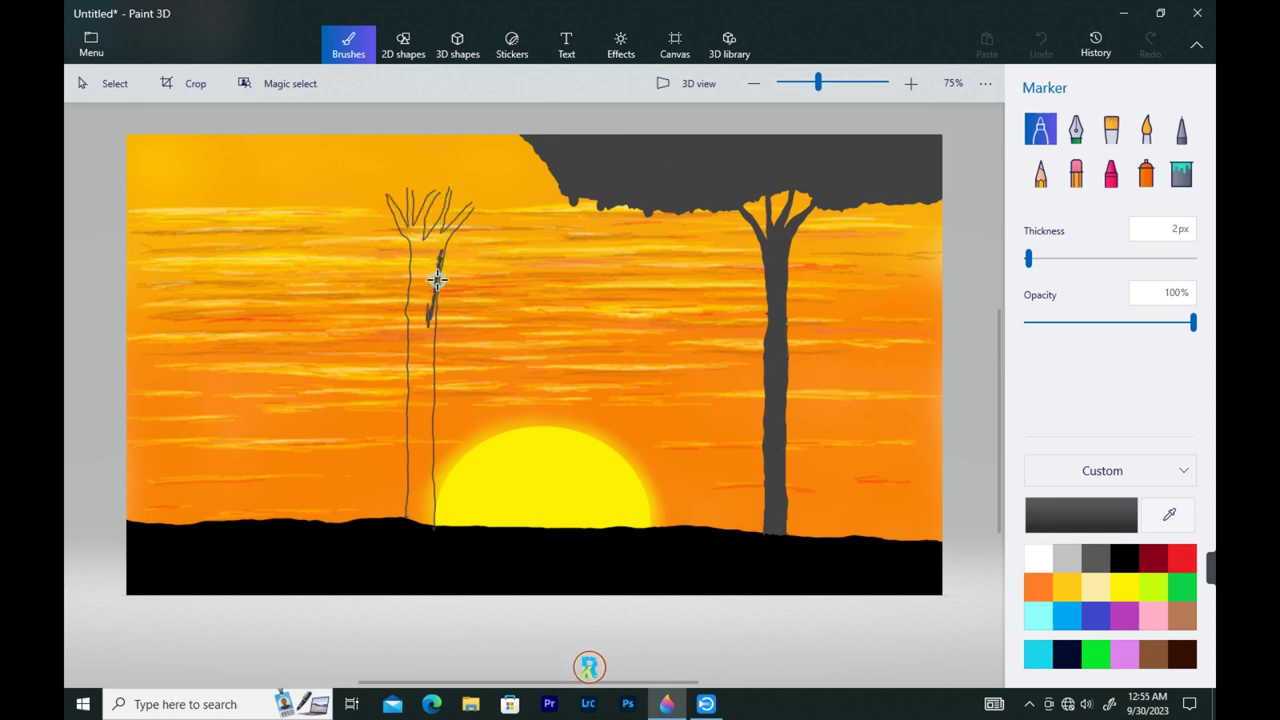
mouse_move(437, 281)
left_mouse_down()
mouse_move(432, 331)
mouse_move(411, 342)
mouse_move(426, 336)
mouse_move(421, 376)
mouse_move(434, 259)
mouse_move(416, 330)
mouse_move(415, 252)
mouse_move(405, 515)
mouse_move(413, 374)
mouse_move(419, 450)
mouse_move(409, 470)
mouse_move(413, 332)
mouse_move(427, 304)
mouse_move(428, 431)
mouse_move(433, 323)
mouse_move(428, 384)
left_mouse_up()
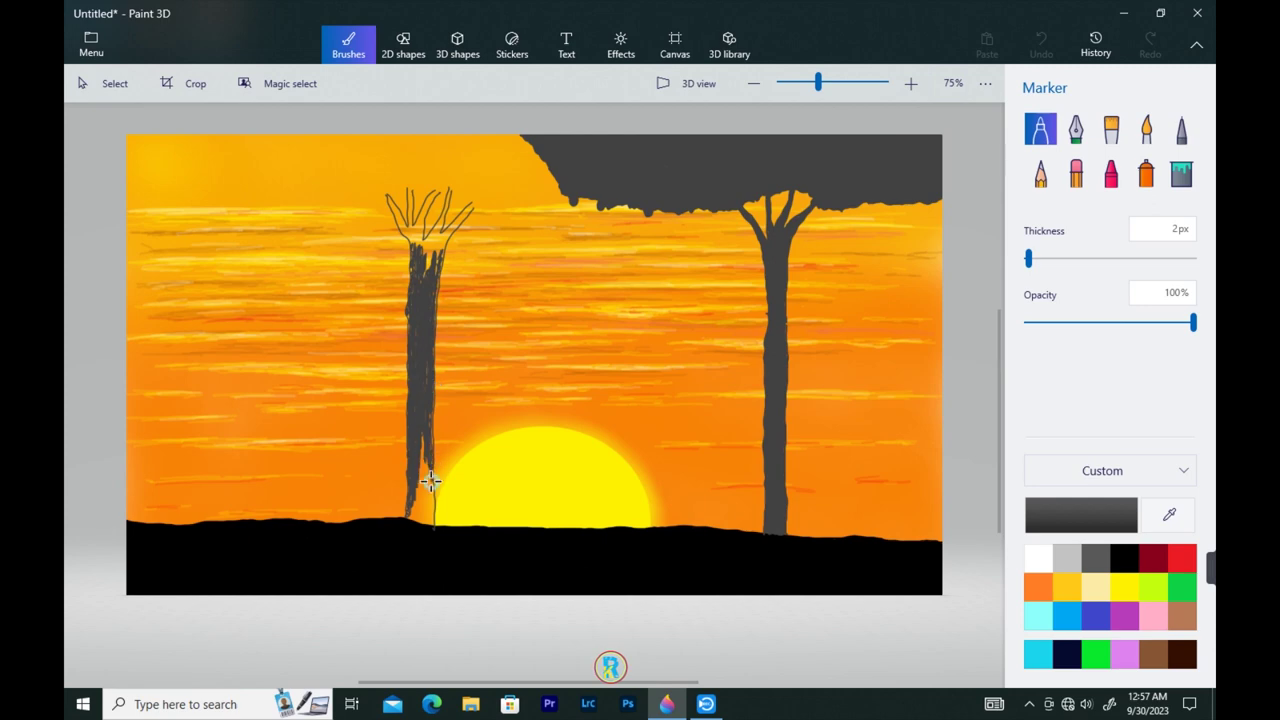
left_click_drag(431, 503, 425, 363)
mouse_move(409, 318)
left_mouse_down()
mouse_move(417, 280)
mouse_move(430, 418)
left_mouse_up()
left_click_drag(422, 462, 416, 497)
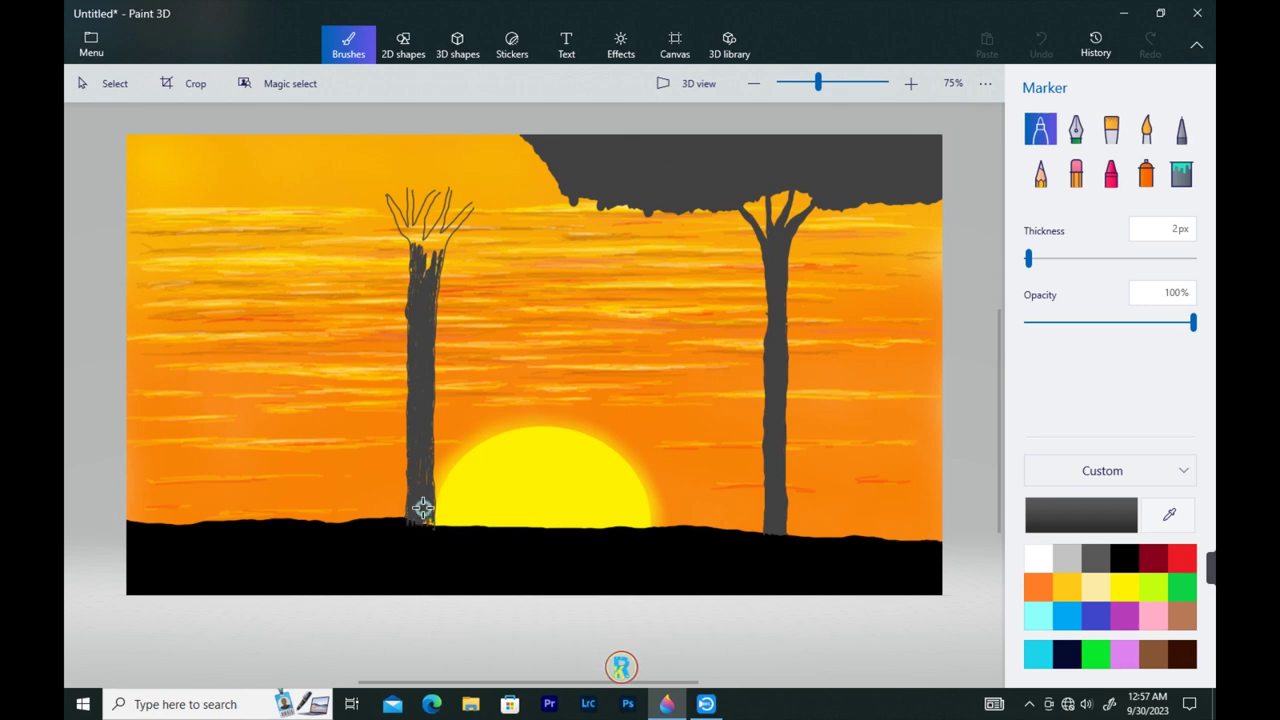
mouse_move(429, 520)
left_mouse_down()
mouse_move(418, 455)
mouse_move(405, 510)
mouse_move(427, 434)
mouse_move(431, 480)
mouse_move(414, 447)
mouse_move(425, 256)
left_mouse_up()
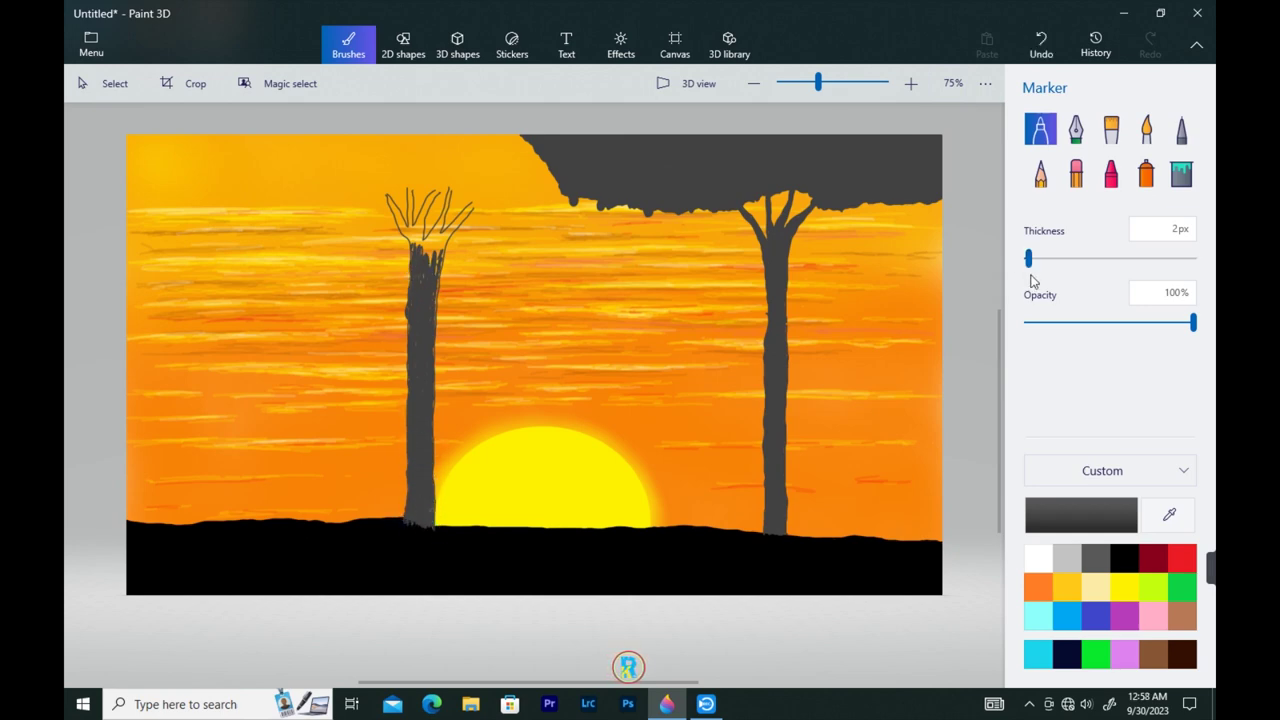
- Cover the remaining gaps in the left tree's trunk and smooth its edges with a 3 px Marker
left_click_drag(1028, 259, 1030, 259)
left_click_drag(436, 260, 437, 253)
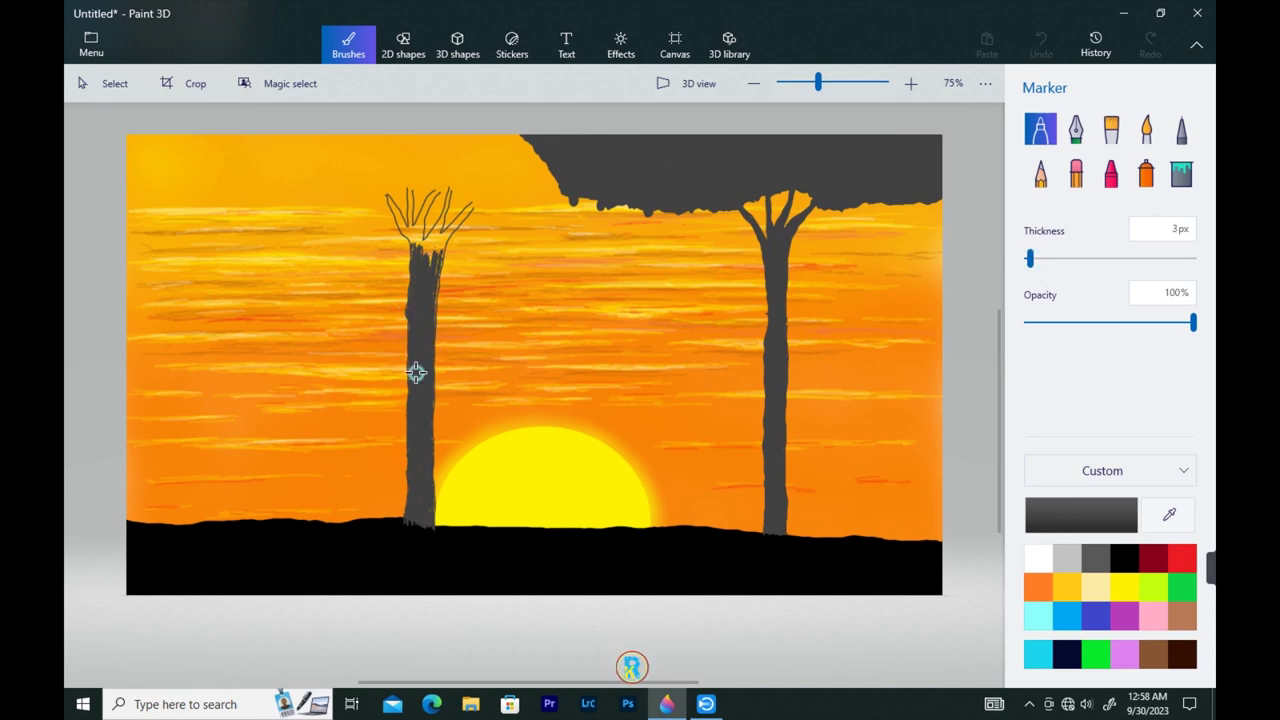
left_click_drag(431, 394, 428, 474)
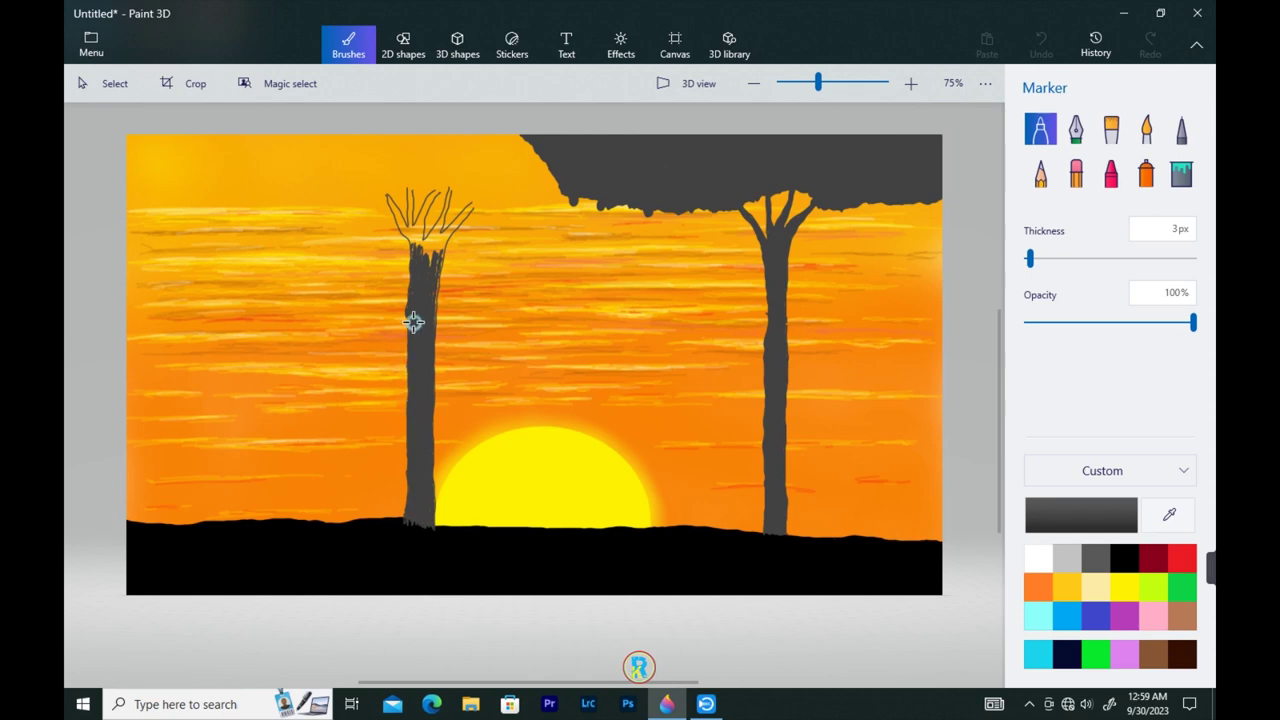
left_click_drag(414, 322, 432, 305)
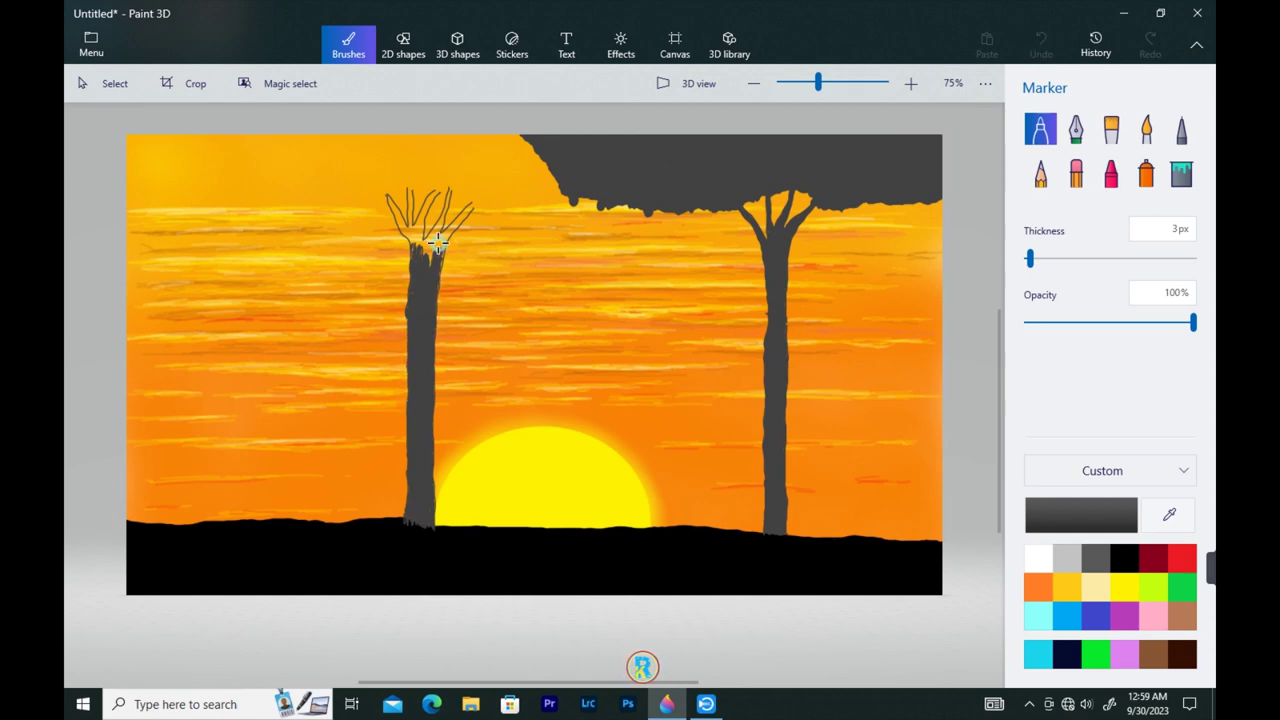
- Fill the upper branches of the tree left of the sun with a 4 px dark grey Marker and touch up its trunk
left_click_drag(438, 243, 434, 240)
left_click_drag(1030, 260, 1032, 260)
mouse_move(442, 246)
left_mouse_down()
mouse_move(468, 210)
mouse_move(428, 264)
mouse_move(470, 208)
mouse_move(423, 243)
mouse_move(436, 234)
mouse_move(432, 289)
left_mouse_up()
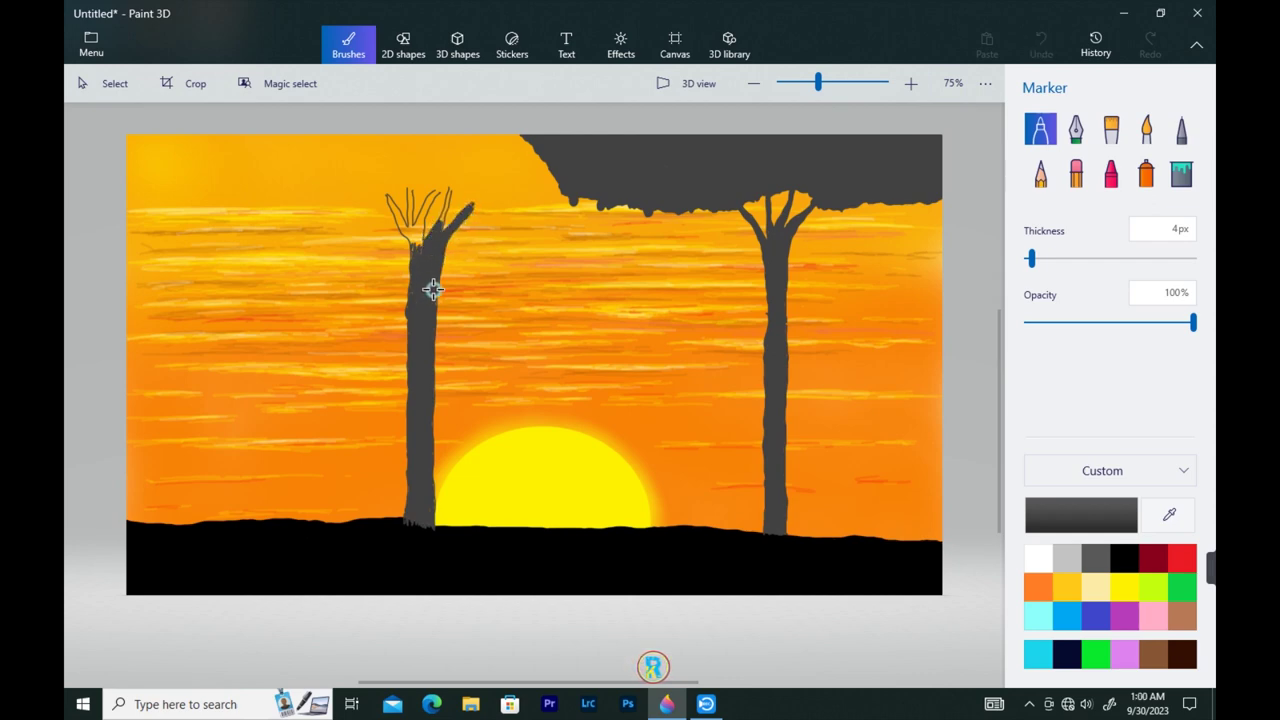
left_click_drag(441, 220, 427, 205)
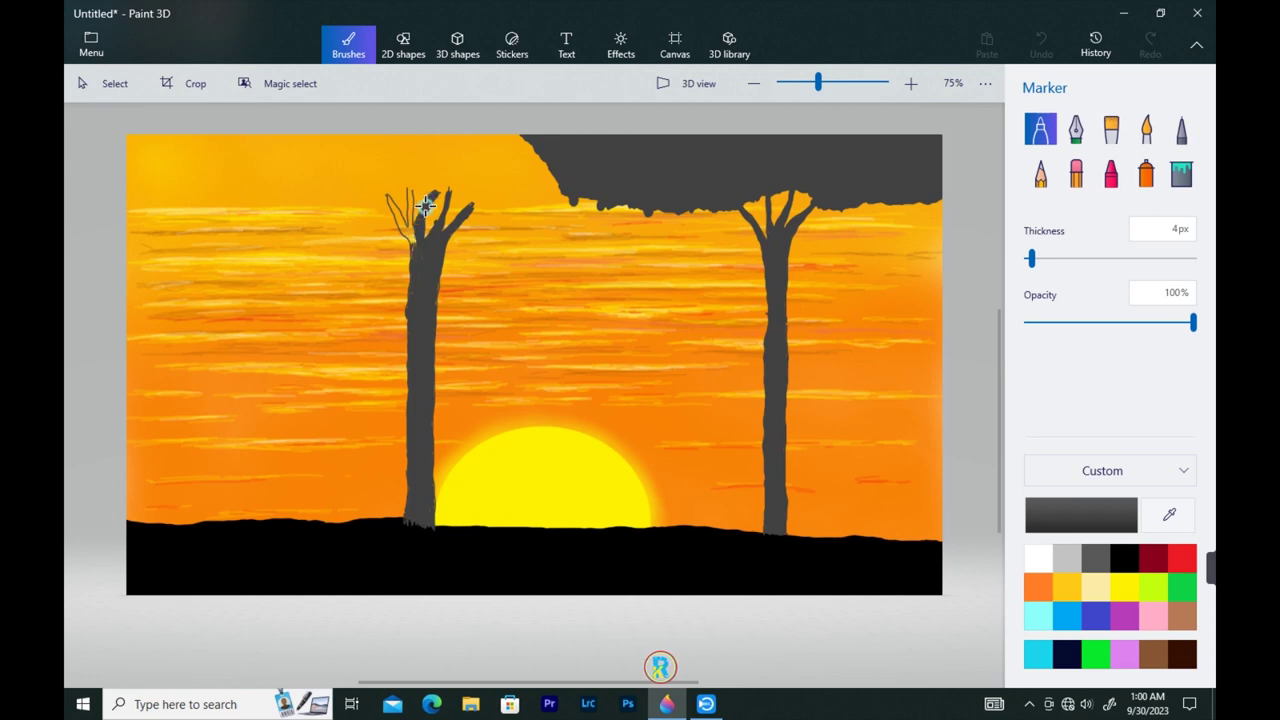
mouse_move(425, 205)
left_mouse_down()
mouse_move(408, 197)
mouse_move(413, 234)
mouse_move(399, 213)
left_mouse_up()
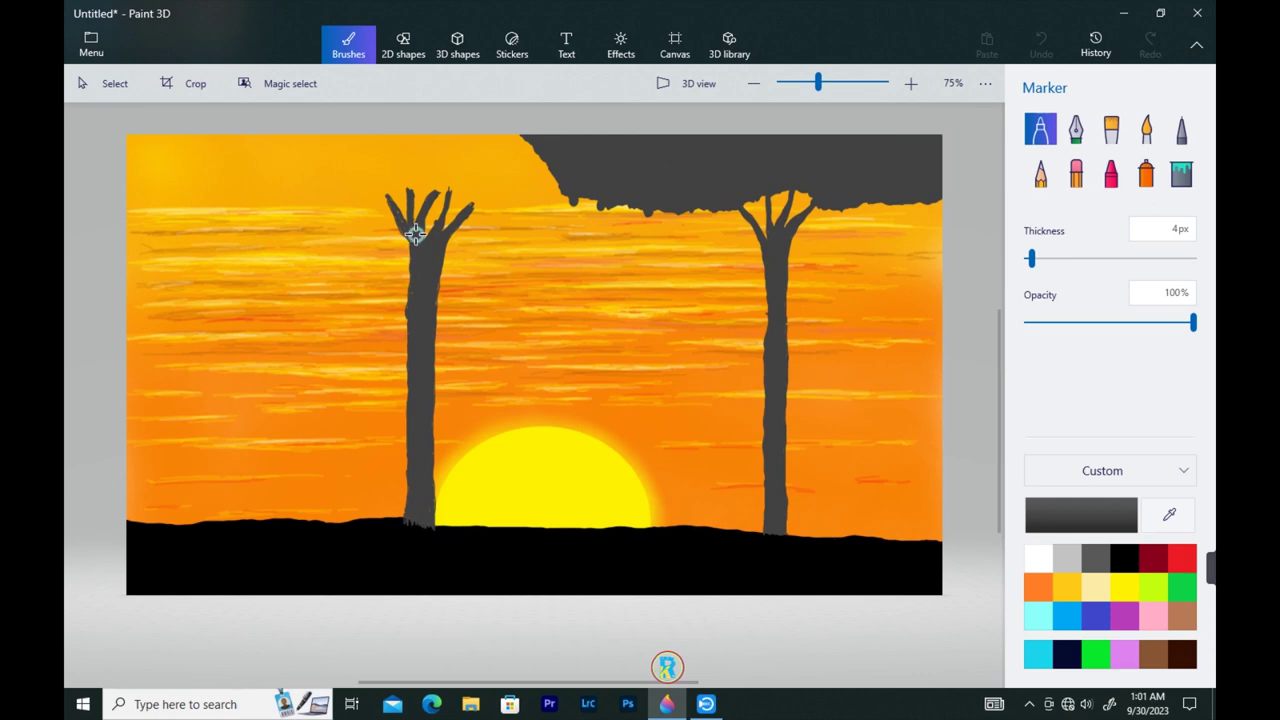
left_click_drag(385, 196, 414, 232)
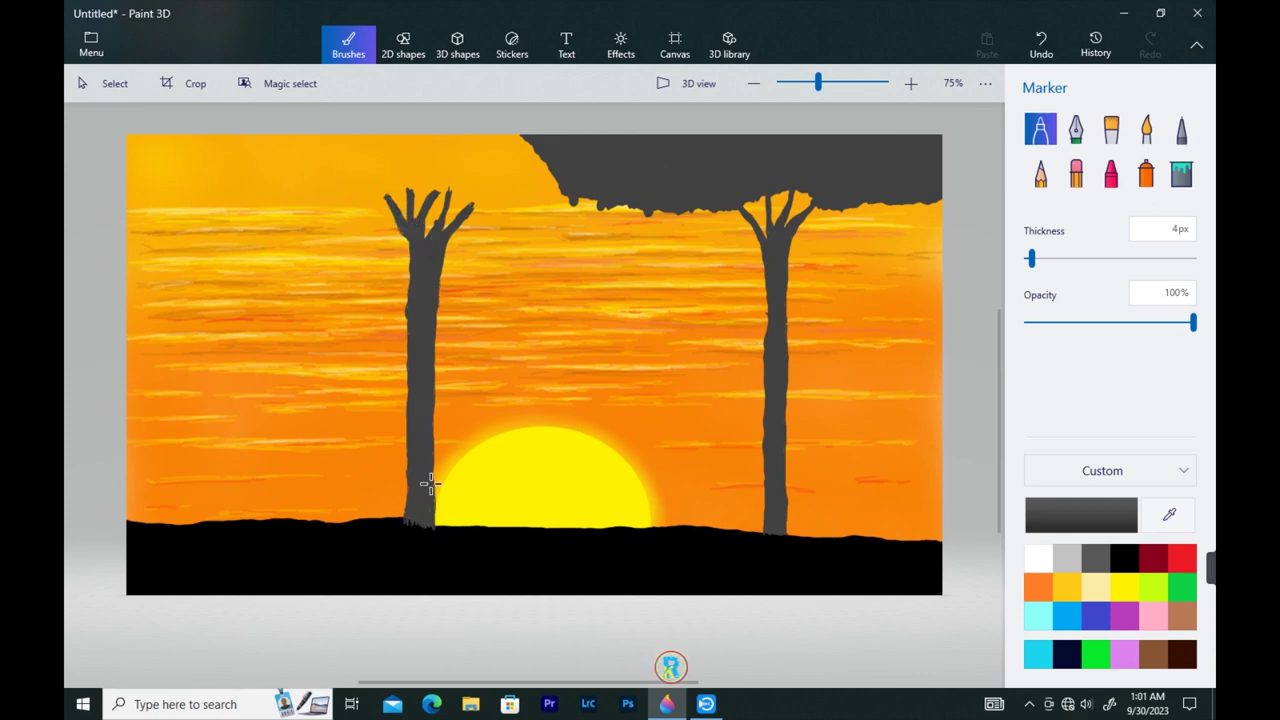
left_click_drag(411, 508, 420, 470)
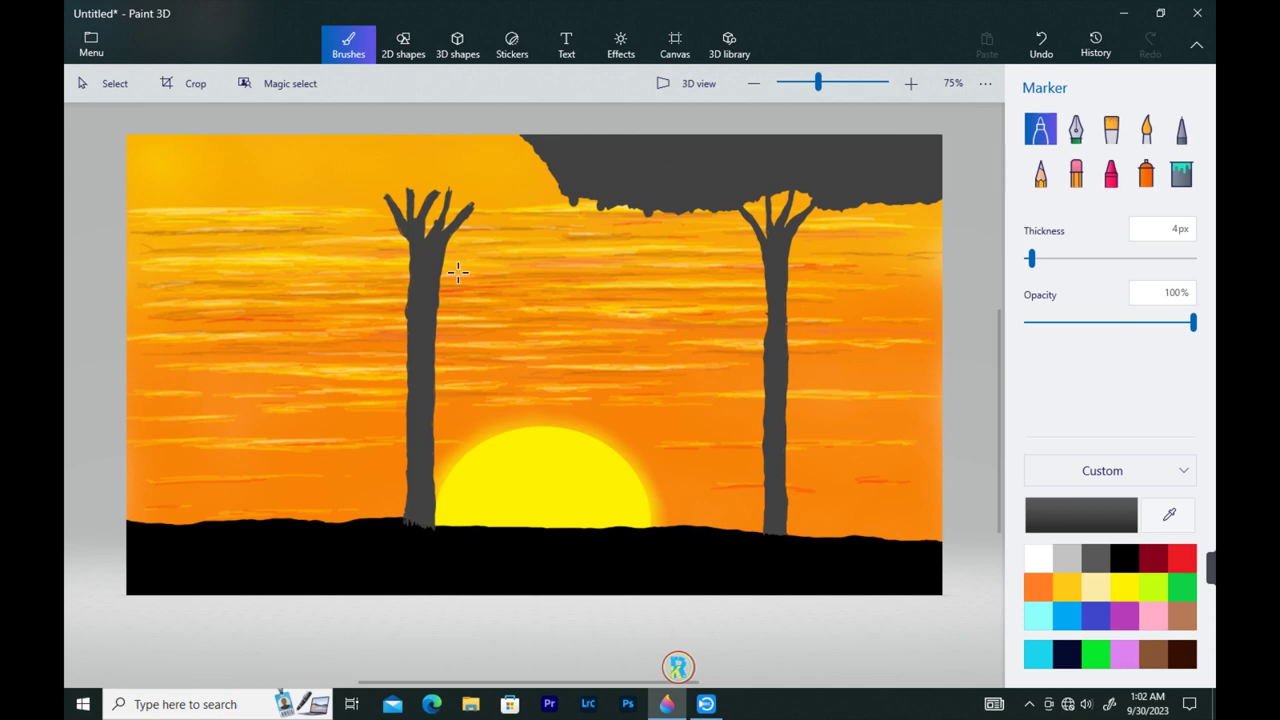
- Extend the dark grey canopy across the upper left sky with a wavy lower edge, filling it solid with a 9 px Marker
mouse_move(557, 193)
left_mouse_down()
mouse_move(529, 208)
mouse_move(391, 194)
mouse_move(128, 201)
left_mouse_up()
mouse_move(140, 143)
left_mouse_down()
mouse_move(191, 131)
mouse_move(251, 157)
mouse_move(130, 160)
mouse_move(449, 137)
mouse_move(496, 163)
mouse_move(467, 160)
left_mouse_up()
left_click_drag(1031, 259, 1040, 259)
left_click_drag(155, 187, 128, 197)
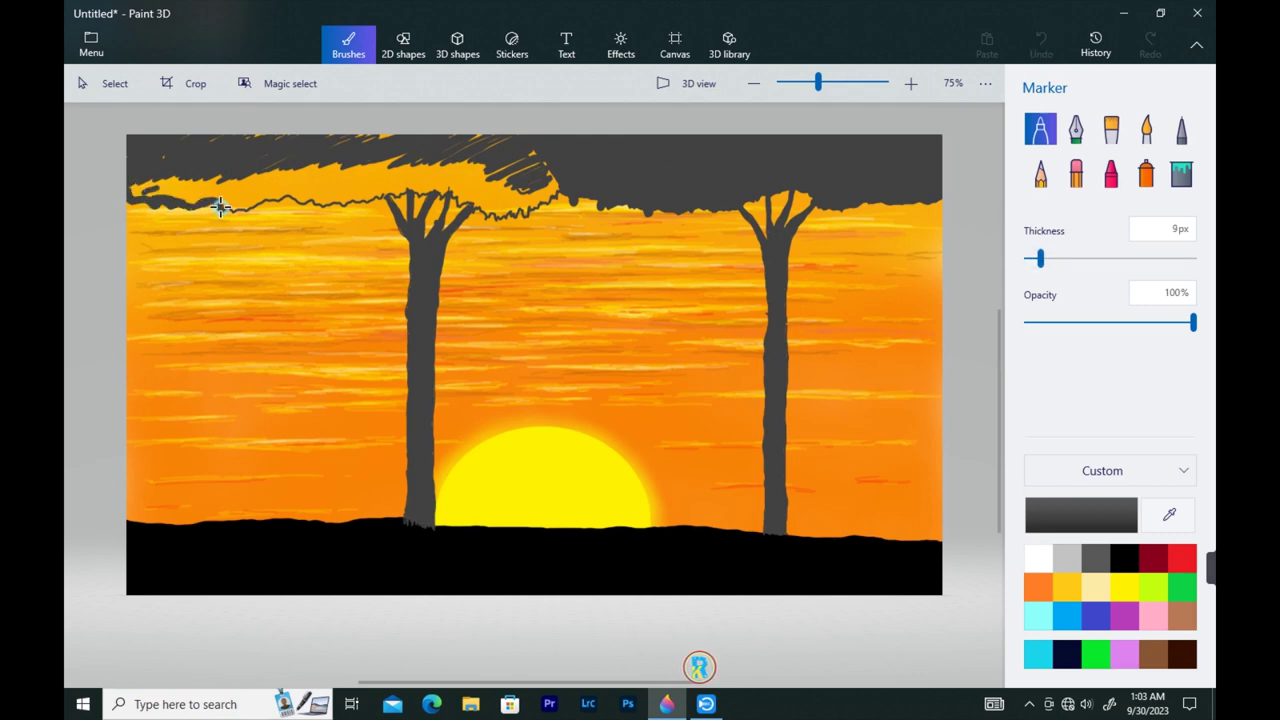
left_click_drag(259, 197, 421, 192)
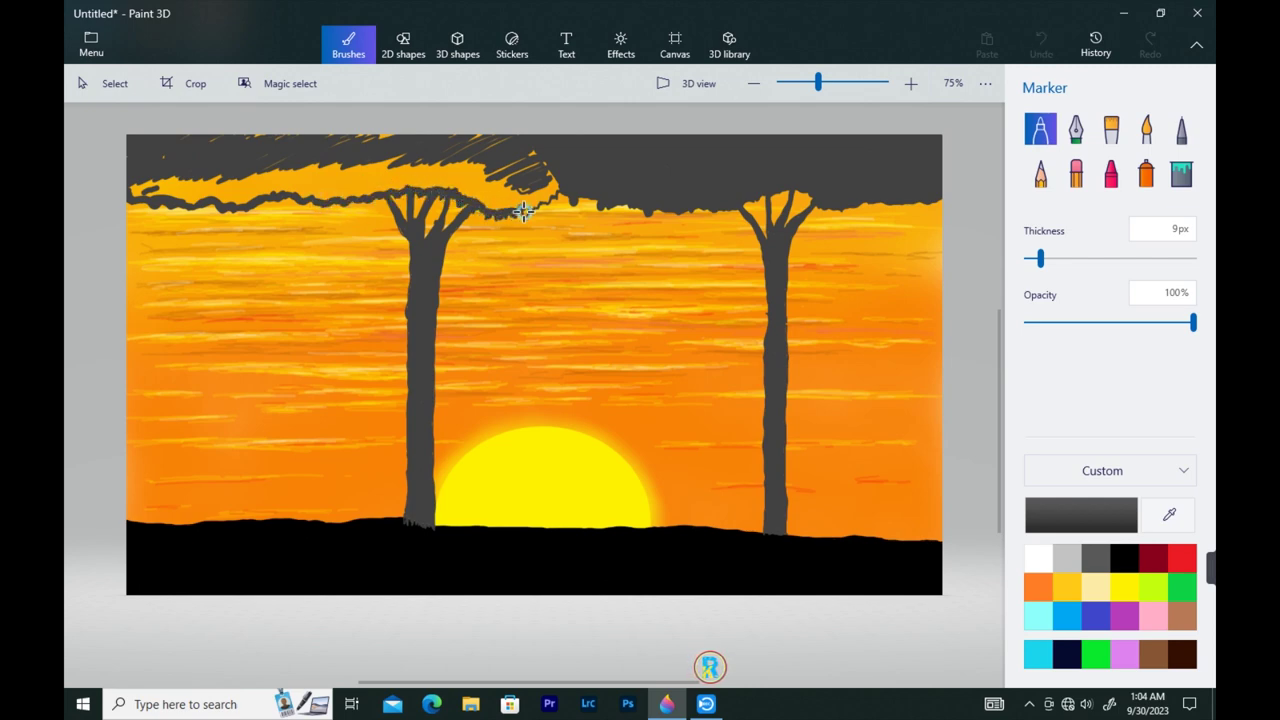
left_click_drag(546, 199, 556, 191)
left_click_drag(203, 154, 207, 135)
left_click_drag(483, 140, 543, 177)
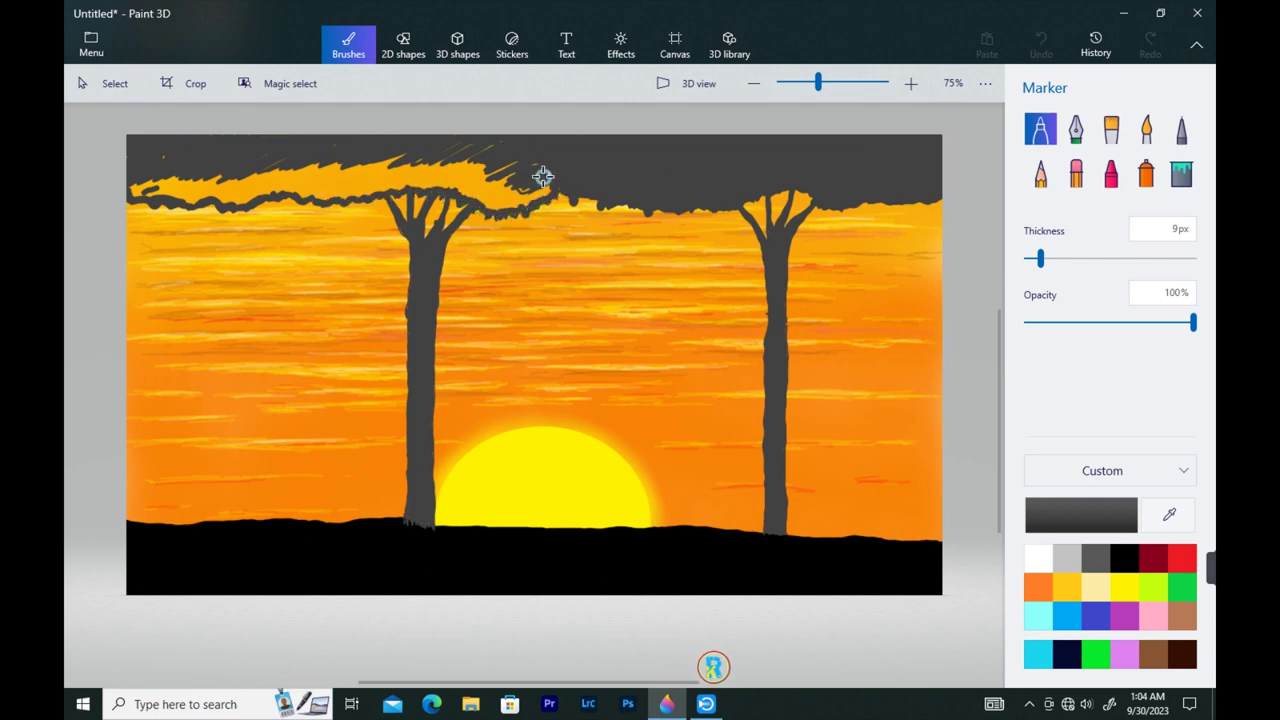
mouse_move(150, 186)
left_mouse_down()
mouse_move(128, 189)
mouse_move(194, 200)
mouse_move(366, 143)
mouse_move(575, 171)
mouse_move(229, 183)
mouse_move(226, 203)
mouse_move(303, 187)
mouse_move(285, 200)
mouse_move(443, 180)
mouse_move(543, 186)
mouse_move(474, 194)
mouse_move(511, 194)
mouse_move(514, 208)
mouse_move(497, 177)
left_mouse_up()
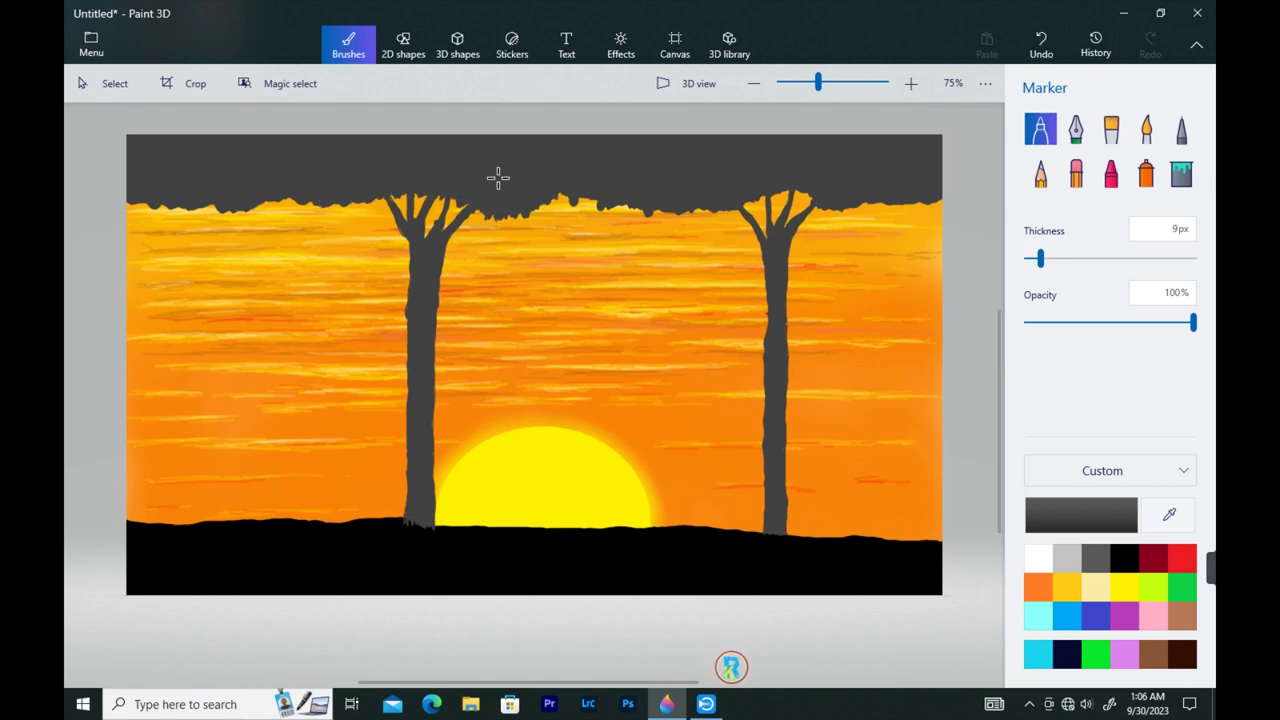
- Outline a partial tree along the canvas's left edge at 1 px and fill its trunk and branches dark grey at 4 px
left_click(1028, 264)
left_click_drag(1028, 264, 1024, 265)
left_click_drag(141, 515, 146, 212)
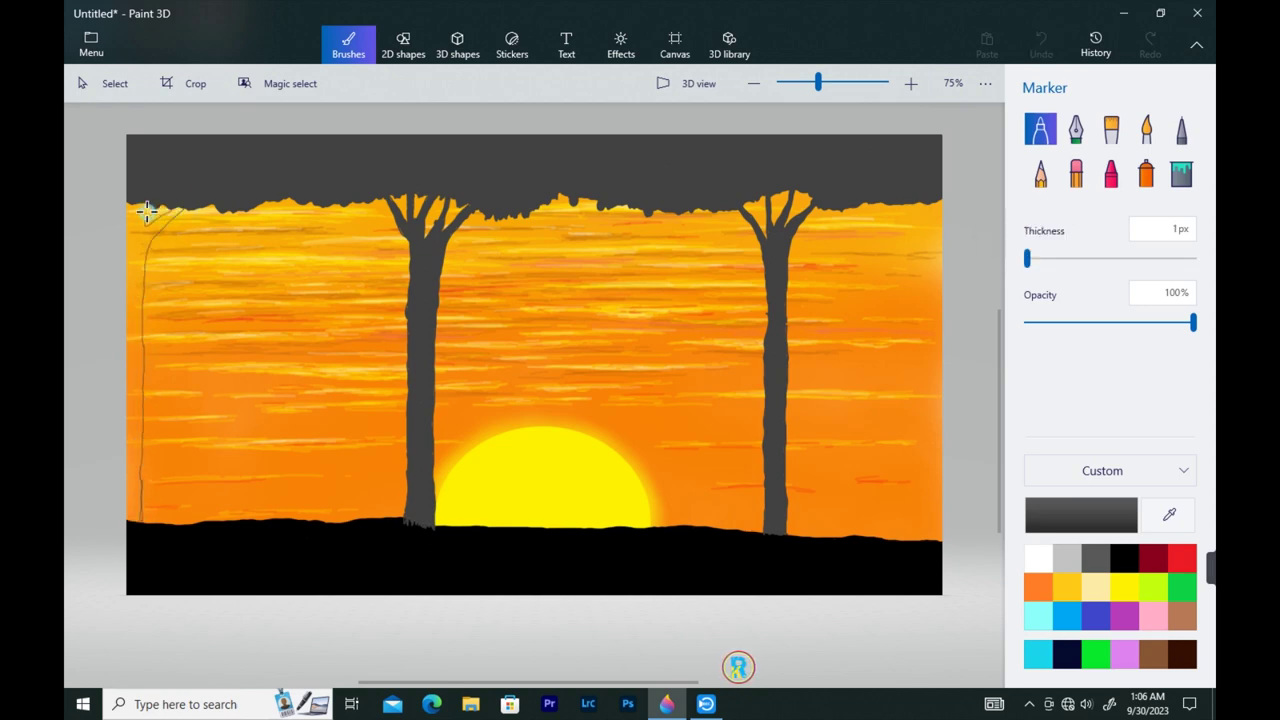
mouse_move(115, 368)
left_mouse_down()
mouse_move(123, 449)
mouse_move(123, 283)
mouse_move(114, 306)
mouse_move(126, 409)
mouse_move(137, 284)
left_mouse_up()
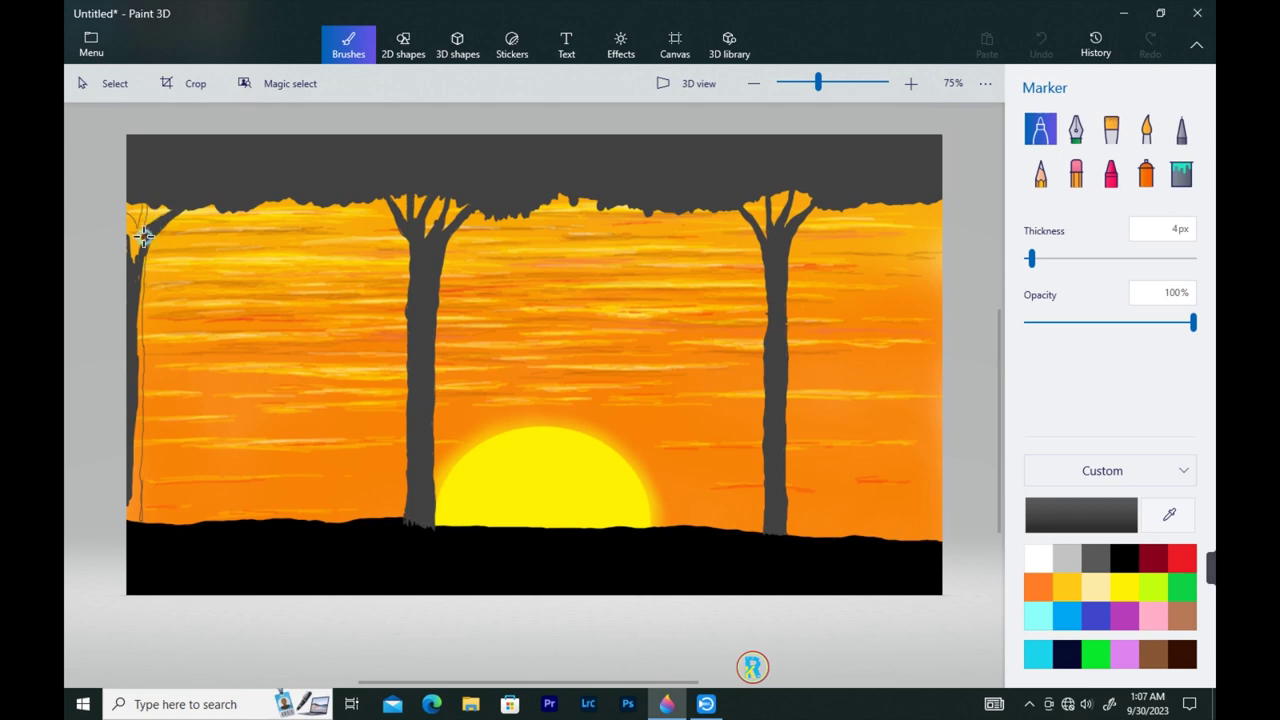
mouse_move(143, 236)
left_mouse_down()
mouse_move(141, 521)
mouse_move(126, 503)
mouse_move(129, 451)
mouse_move(136, 507)
left_mouse_up()
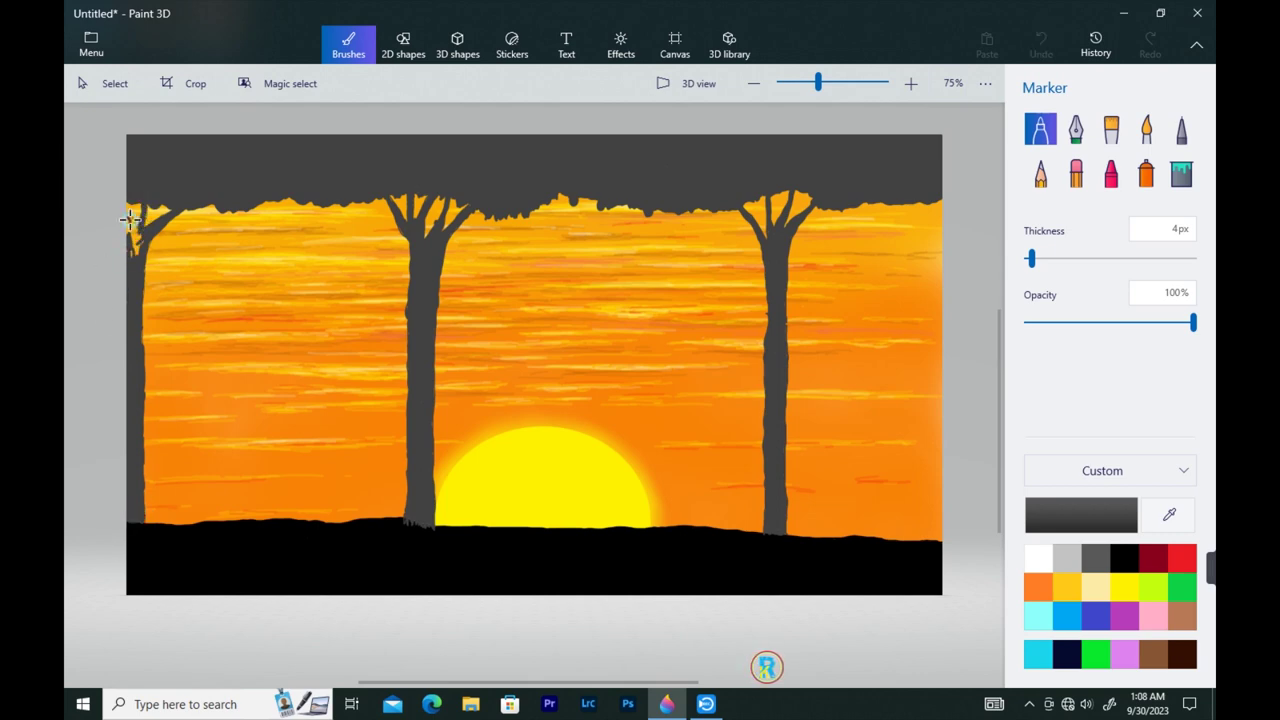
mouse_move(136, 250)
left_mouse_down()
mouse_move(134, 214)
mouse_move(130, 228)
left_mouse_up()
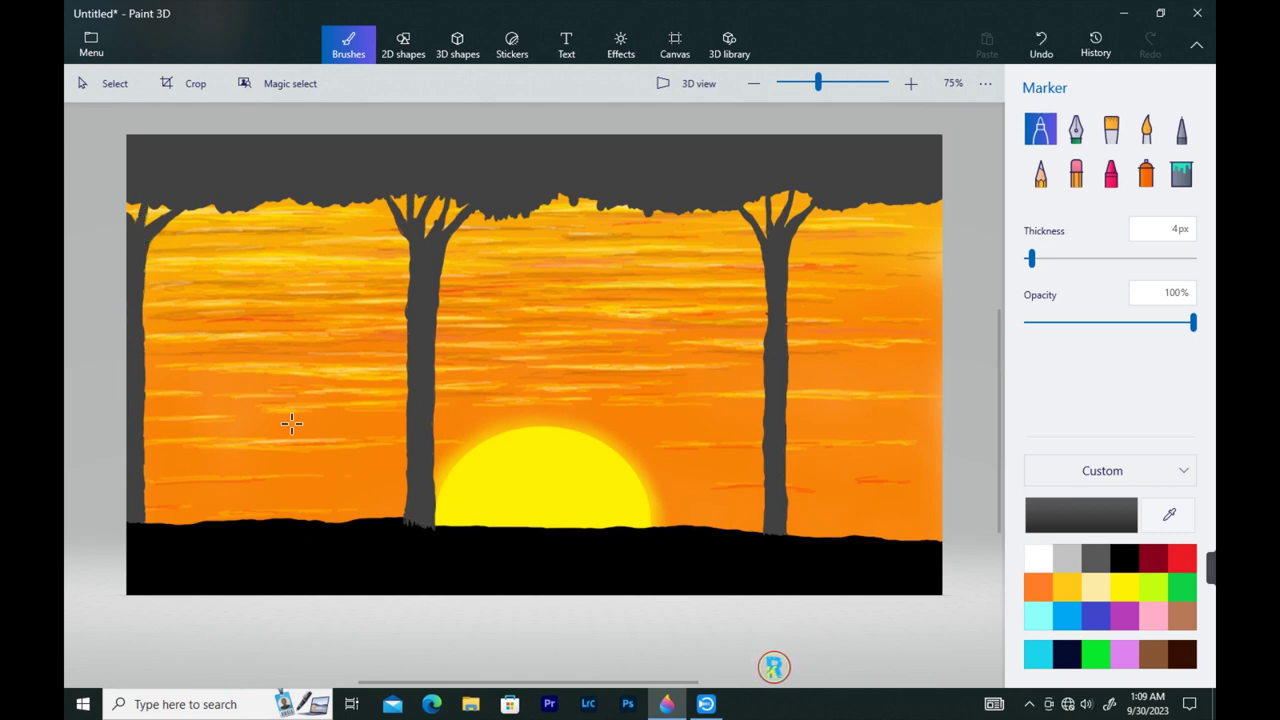
- Paint a solid black tree trunk with short forked branches between the two left grey trees using the 4 px Marker
left_click(1125, 561)
mouse_move(244, 522)
left_mouse_down()
mouse_move(255, 262)
mouse_move(230, 175)
mouse_move(276, 452)
mouse_move(274, 251)
mouse_move(301, 170)
left_mouse_up()
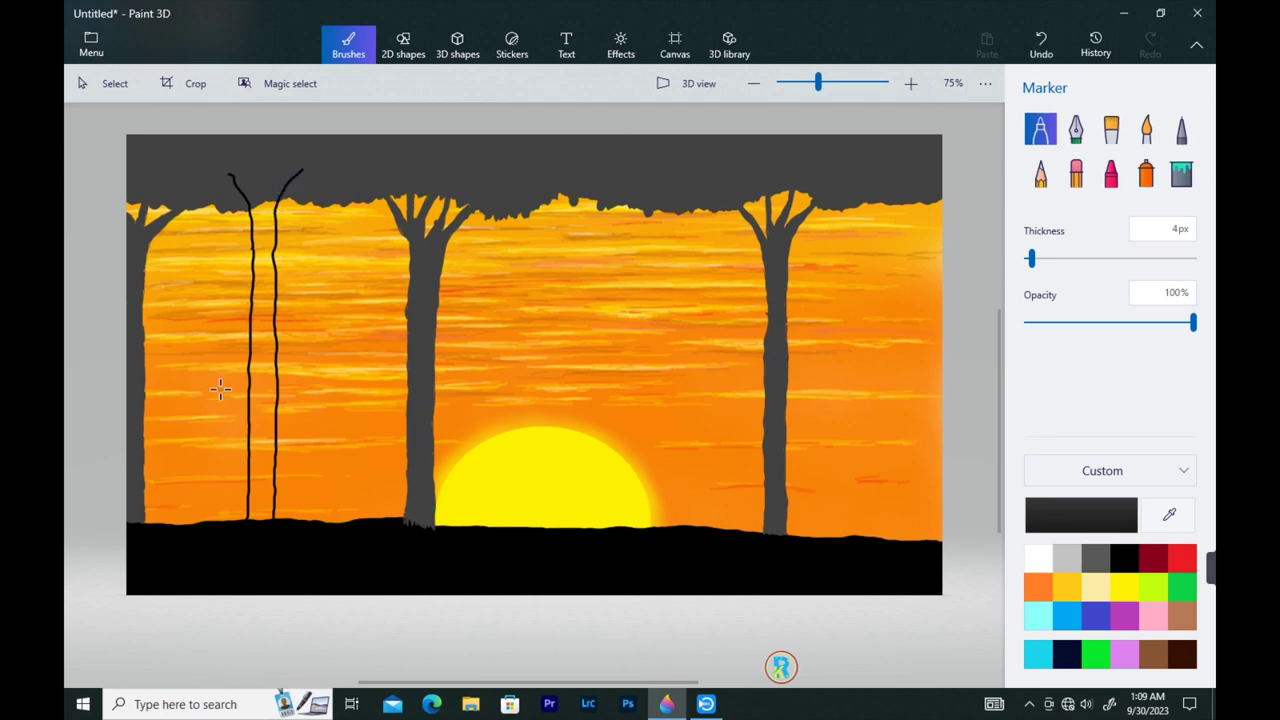
mouse_move(248, 206)
left_mouse_down()
mouse_move(240, 177)
mouse_move(261, 190)
mouse_move(298, 172)
left_mouse_up()
mouse_move(260, 275)
left_mouse_down()
mouse_move(257, 389)
mouse_move(269, 343)
mouse_move(257, 177)
mouse_move(263, 200)
mouse_move(293, 171)
mouse_move(270, 201)
mouse_move(268, 320)
left_mouse_up()
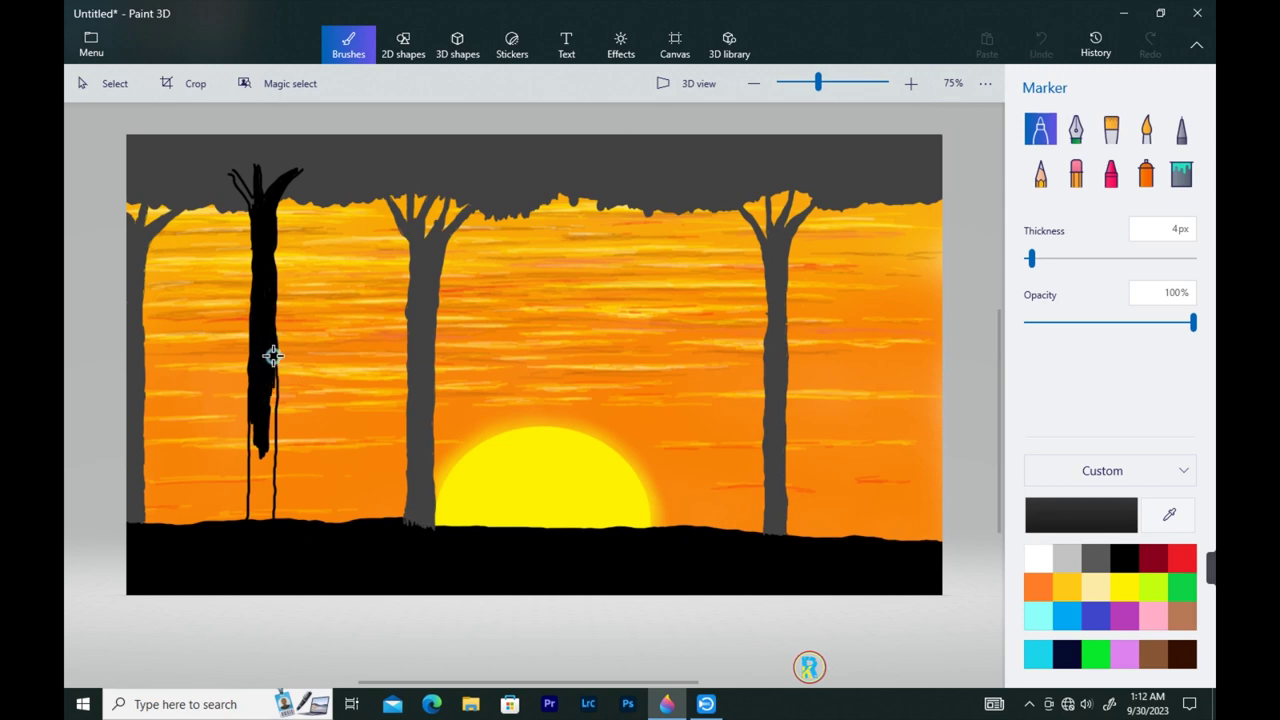
mouse_move(273, 355)
left_mouse_down()
mouse_move(260, 371)
mouse_move(263, 449)
mouse_move(271, 441)
mouse_move(251, 451)
mouse_move(257, 437)
left_mouse_up()
left_click_drag(255, 514, 267, 508)
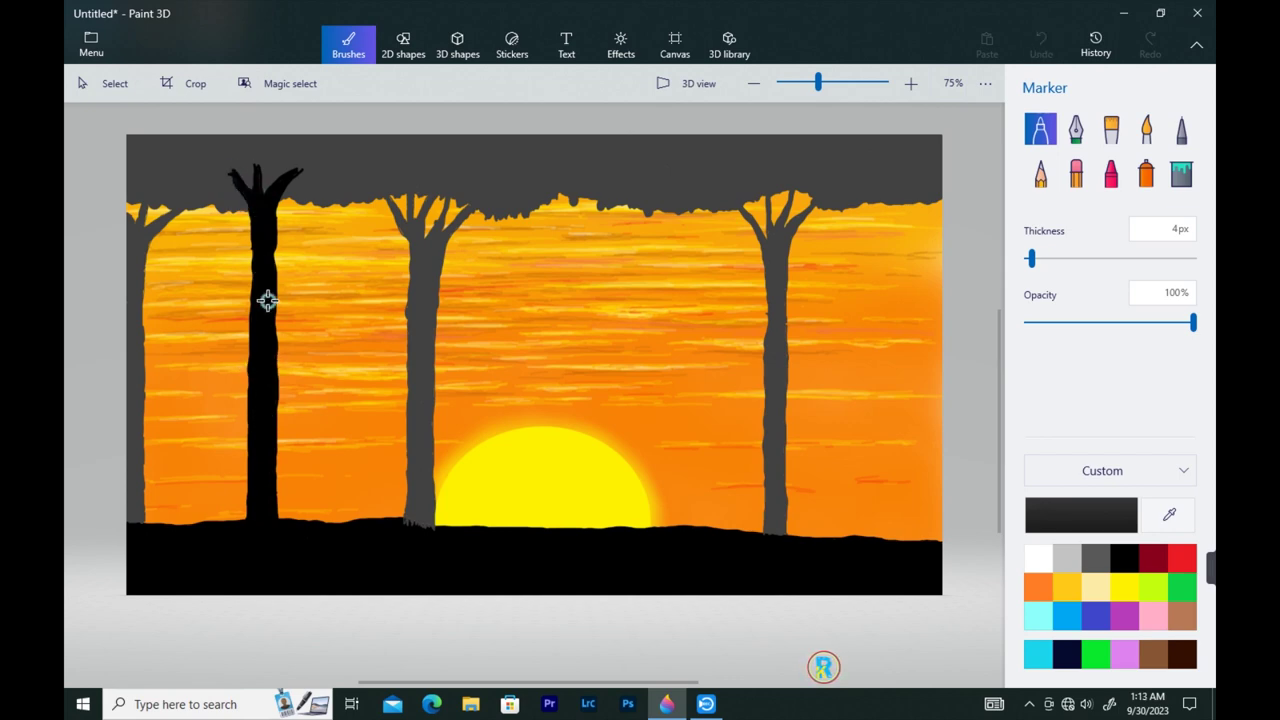
- Outline a black canopy above the left black tree, sloping up to the canvas's upper edge, and fill it solid
mouse_move(134, 169)
left_mouse_down()
mouse_move(314, 171)
mouse_move(463, 133)
left_mouse_up()
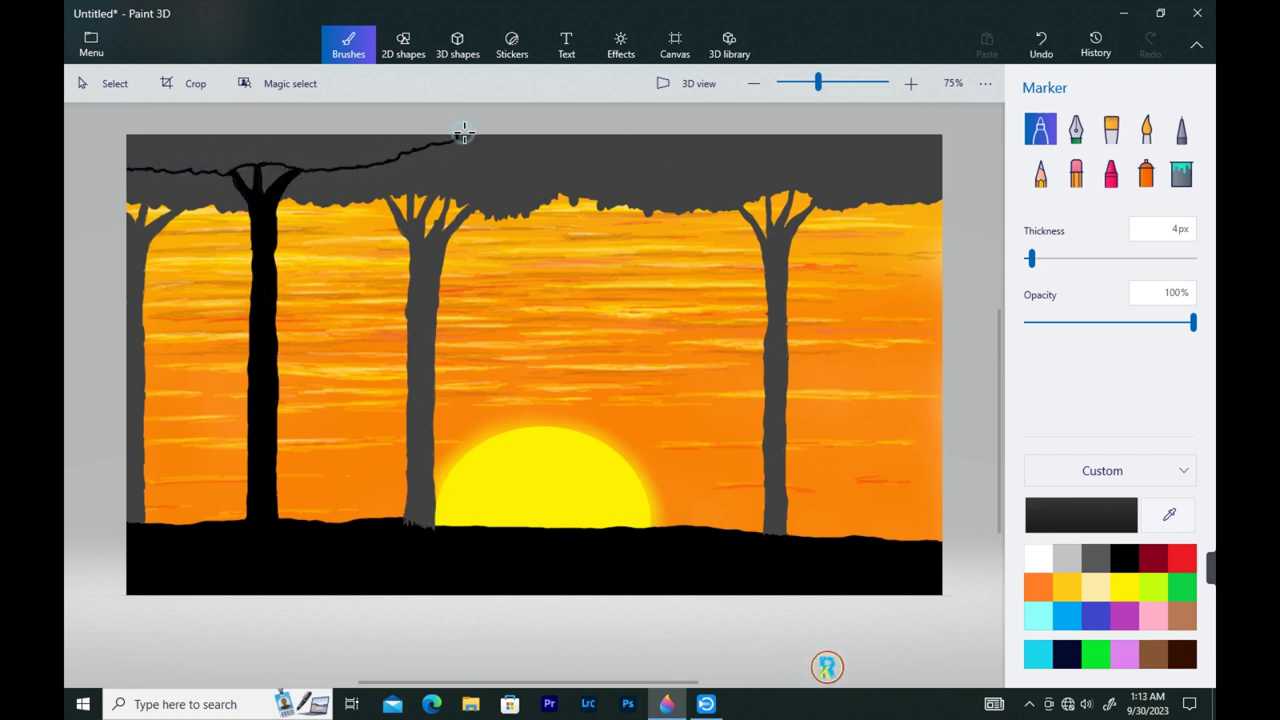
mouse_move(148, 155)
left_mouse_down()
mouse_move(266, 143)
mouse_move(430, 133)
mouse_move(125, 165)
mouse_move(165, 159)
mouse_move(160, 170)
mouse_move(150, 163)
mouse_move(261, 133)
mouse_move(257, 150)
mouse_move(224, 159)
mouse_move(146, 164)
mouse_move(236, 167)
mouse_move(249, 150)
mouse_move(301, 157)
mouse_move(290, 164)
mouse_move(375, 133)
mouse_move(445, 141)
mouse_move(315, 168)
mouse_move(303, 159)
mouse_move(334, 166)
left_mouse_up()
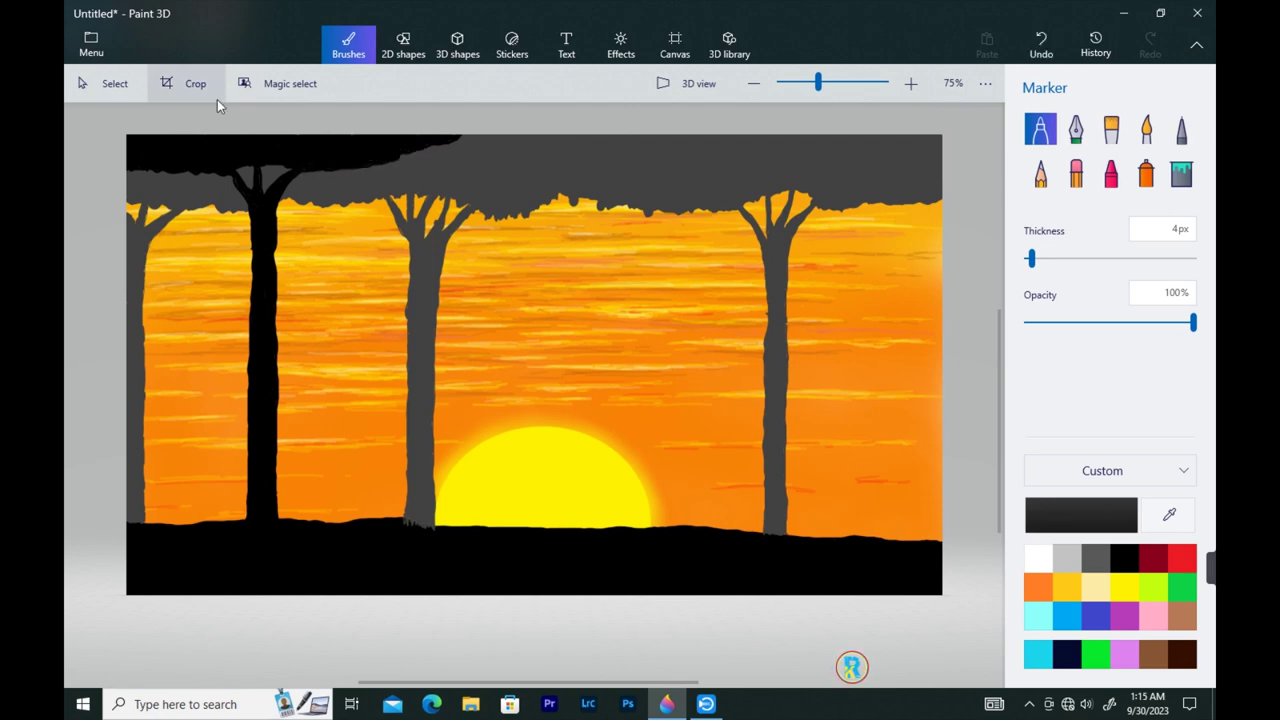
left_click(261, 207)
- Paint a thicker black tree at the sun's right edge with short branches and a wide solid black canopy above it
mouse_move(649, 526)
left_mouse_down()
mouse_move(646, 231)
mouse_move(683, 469)
mouse_move(680, 204)
mouse_move(693, 188)
mouse_move(629, 183)
mouse_move(667, 189)
mouse_move(664, 203)
mouse_move(631, 177)
mouse_move(655, 196)
mouse_move(653, 215)
mouse_move(657, 172)
mouse_move(667, 205)
mouse_move(698, 177)
left_mouse_up()
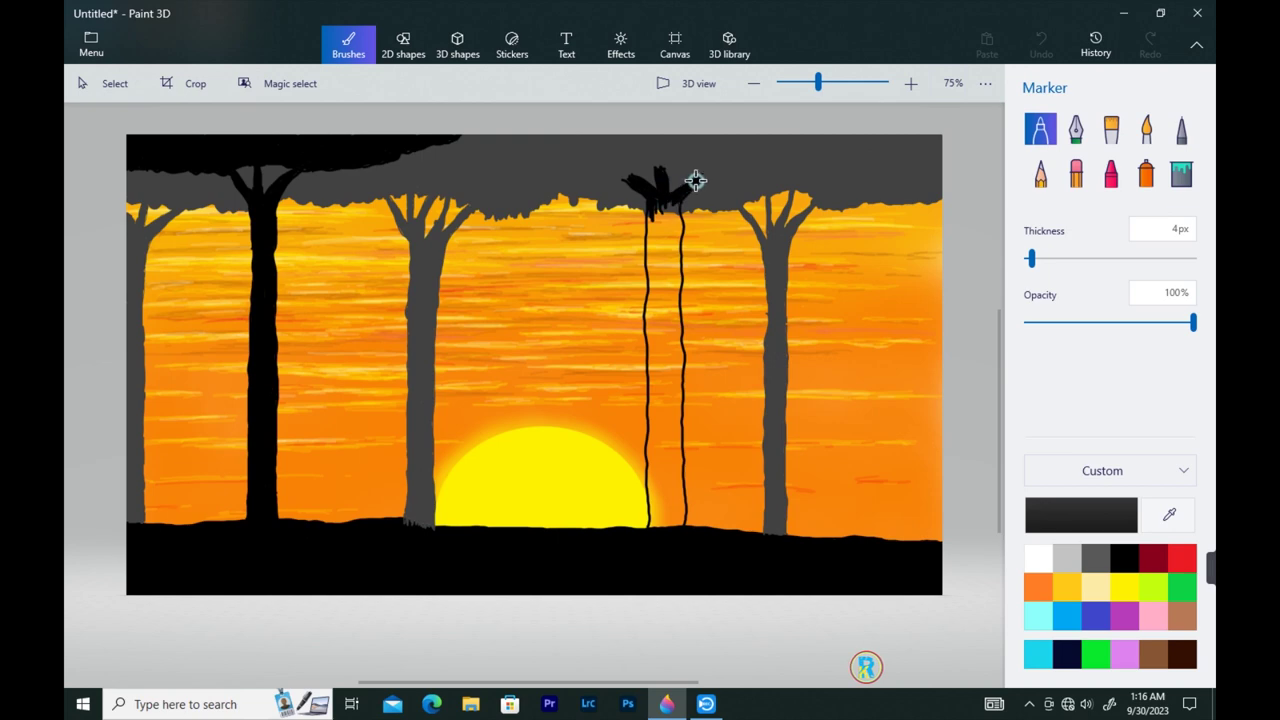
mouse_move(658, 218)
left_mouse_down()
mouse_move(647, 251)
mouse_move(655, 201)
mouse_move(679, 230)
mouse_move(675, 311)
mouse_move(659, 228)
mouse_move(677, 300)
mouse_move(680, 257)
mouse_move(653, 244)
mouse_move(655, 298)
mouse_move(671, 288)
mouse_move(645, 325)
mouse_move(662, 317)
mouse_move(651, 290)
mouse_move(668, 326)
mouse_move(679, 318)
mouse_move(660, 377)
mouse_move(649, 355)
mouse_move(651, 405)
mouse_move(675, 326)
mouse_move(651, 405)
left_mouse_up()
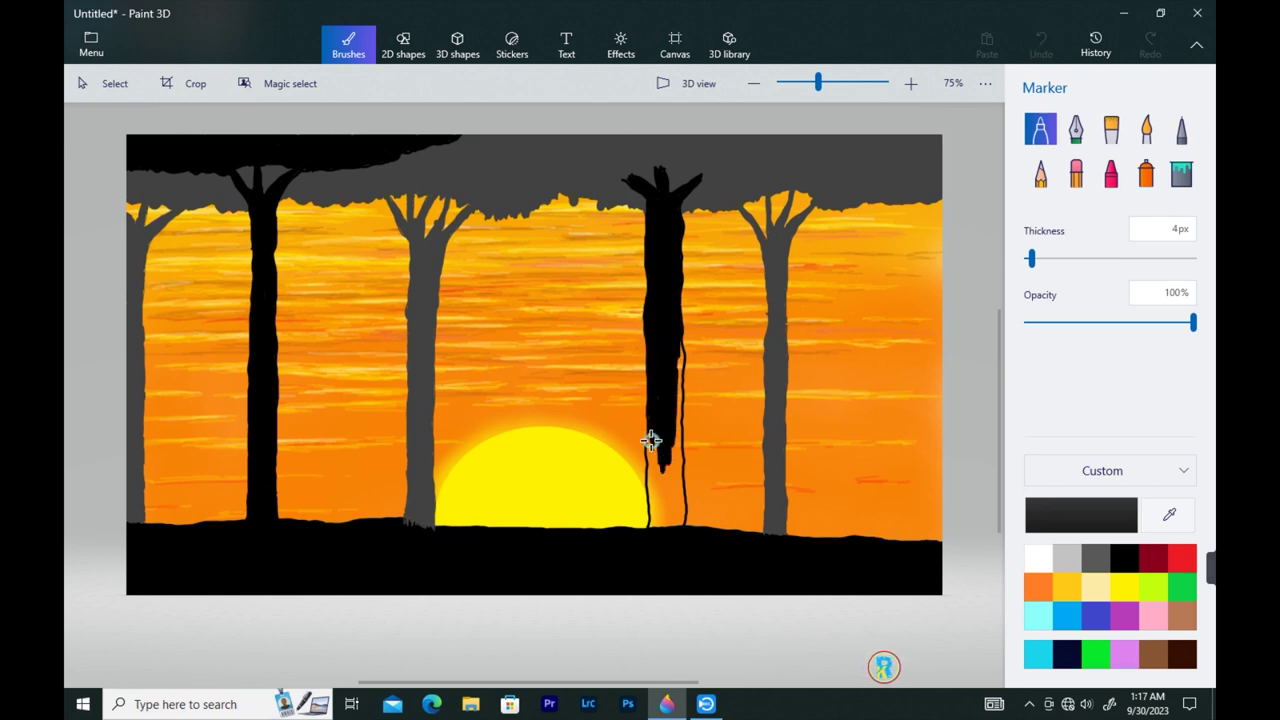
mouse_move(651, 511)
left_mouse_down()
mouse_move(648, 434)
mouse_move(657, 518)
mouse_move(668, 438)
mouse_move(673, 533)
mouse_move(676, 474)
mouse_move(684, 524)
mouse_move(680, 363)
mouse_move(682, 482)
mouse_move(681, 357)
left_mouse_up()
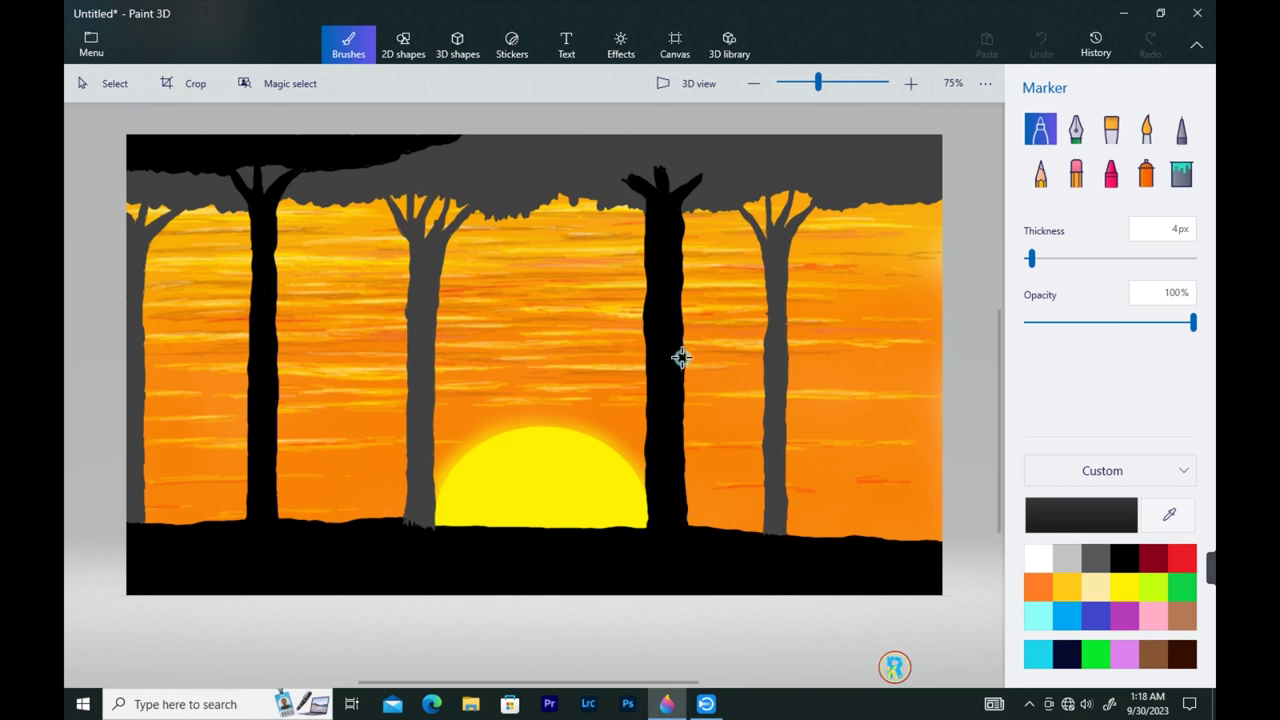
mouse_move(500, 131)
left_mouse_down()
mouse_move(540, 161)
mouse_move(629, 175)
mouse_move(836, 166)
mouse_move(877, 140)
mouse_move(509, 132)
mouse_move(717, 141)
mouse_move(623, 169)
mouse_move(701, 175)
mouse_move(663, 163)
mouse_move(735, 143)
mouse_move(758, 159)
mouse_move(745, 141)
mouse_move(708, 165)
mouse_move(724, 176)
mouse_move(698, 171)
mouse_move(786, 173)
mouse_move(762, 156)
mouse_move(867, 134)
mouse_move(771, 168)
mouse_move(830, 165)
mouse_move(818, 170)
mouse_move(810, 157)
mouse_move(898, 137)
left_mouse_up()
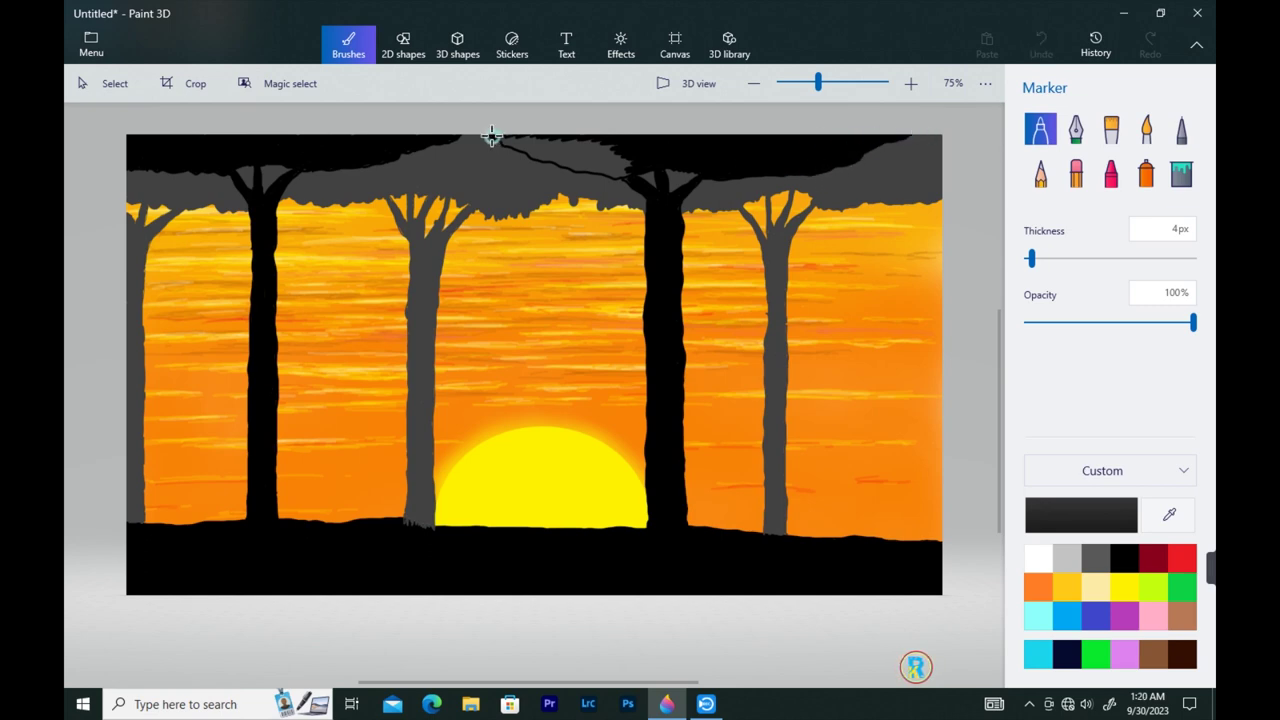
mouse_move(541, 163)
left_mouse_down()
mouse_move(627, 175)
mouse_move(642, 163)
mouse_move(533, 140)
mouse_move(618, 141)
mouse_move(593, 164)
mouse_move(590, 153)
mouse_move(630, 182)
mouse_move(508, 145)
mouse_move(590, 167)
mouse_move(539, 141)
mouse_move(568, 162)
left_mouse_up()
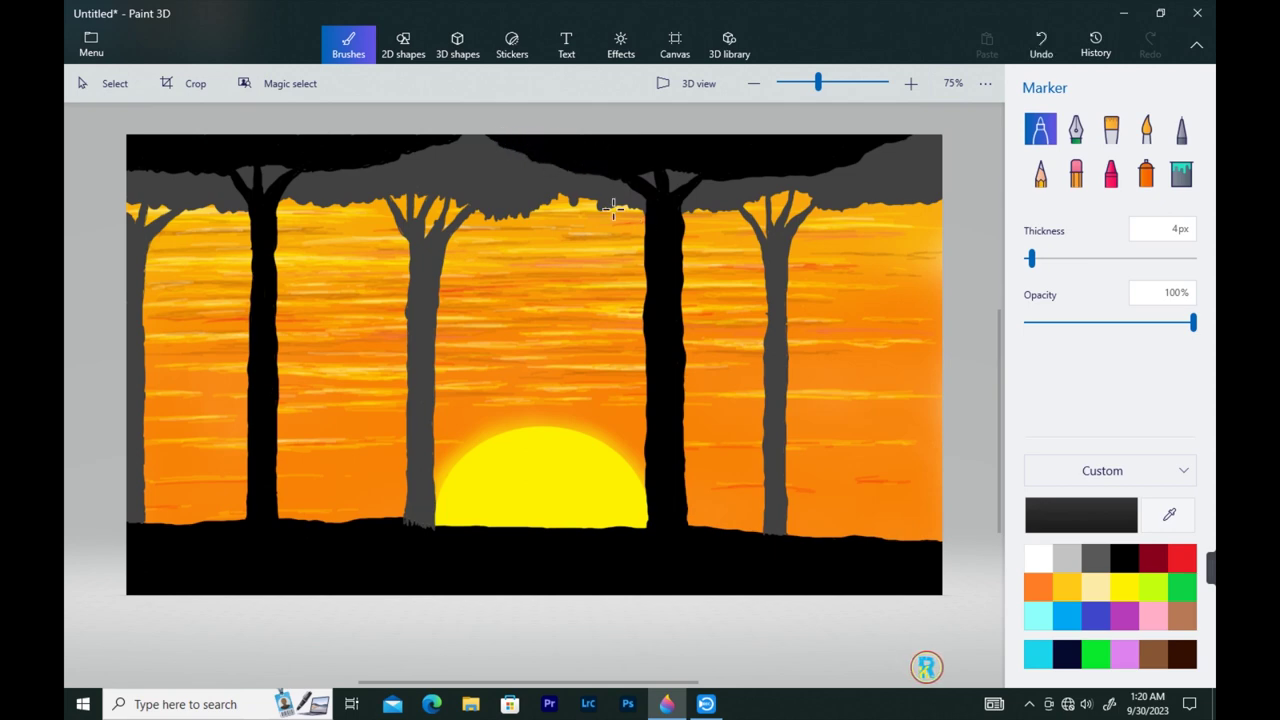
- Paint a partial black tree along the canvas's right edge and clean up the ground line beneath the grey tree beside the sun
left_click_drag(924, 531, 926, 224)
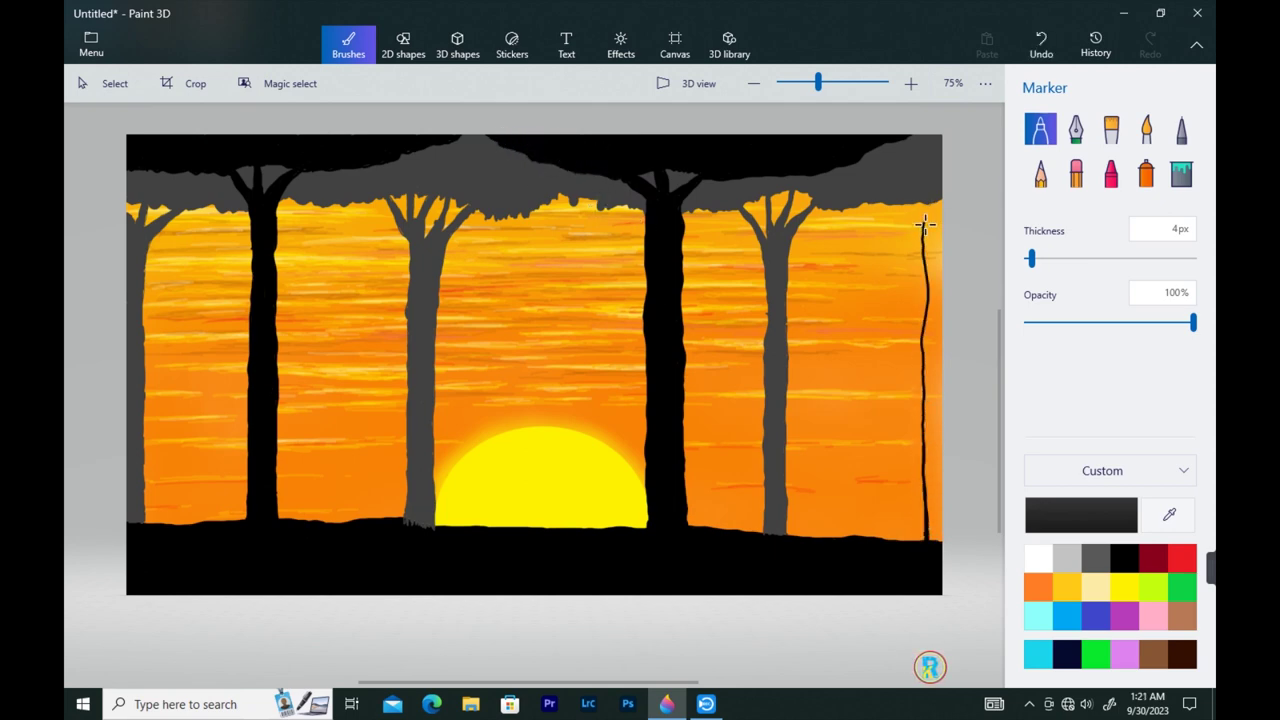
mouse_move(909, 150)
left_mouse_down()
mouse_move(941, 164)
mouse_move(917, 145)
mouse_move(880, 151)
mouse_move(938, 135)
mouse_move(889, 151)
mouse_move(923, 164)
mouse_move(927, 149)
mouse_move(944, 172)
mouse_move(922, 174)
mouse_move(938, 177)
mouse_move(942, 210)
mouse_move(925, 181)
mouse_move(925, 243)
mouse_move(944, 319)
mouse_move(930, 275)
mouse_move(922, 338)
mouse_move(941, 295)
mouse_move(920, 538)
mouse_move(930, 342)
mouse_move(921, 487)
mouse_move(940, 446)
mouse_move(925, 527)
left_mouse_up()
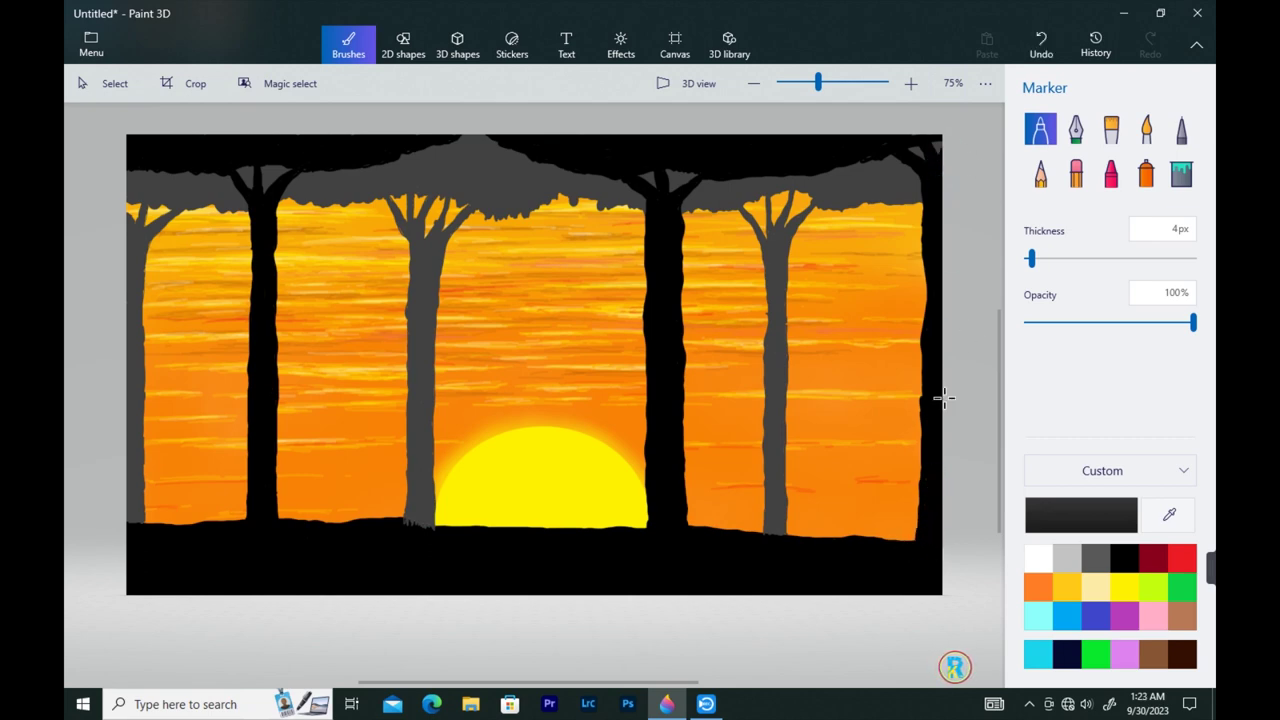
left_click_drag(403, 524, 406, 515)
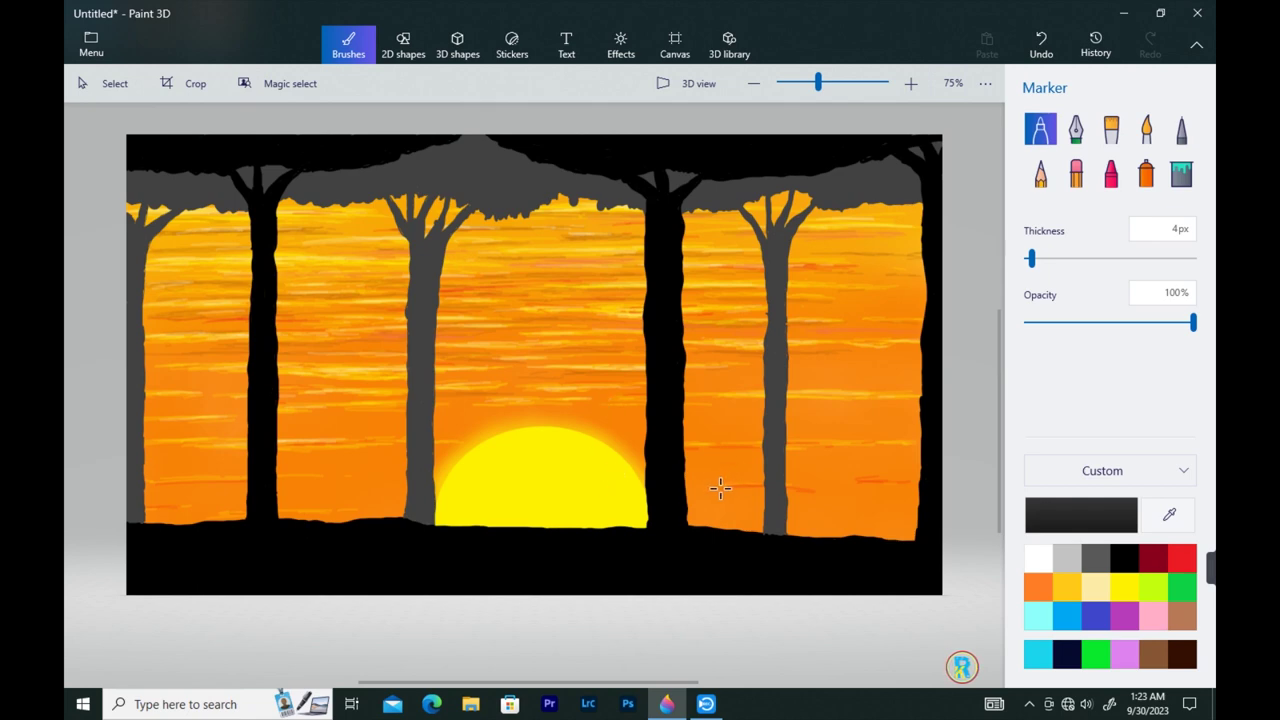
- Draw a black fence between the two right black trees with two sloping rails and evenly spaced vertical posts
mouse_move(713, 480)
left_mouse_down()
mouse_move(806, 505)
mouse_move(920, 498)
left_mouse_up()
left_click_drag(731, 508, 897, 520)
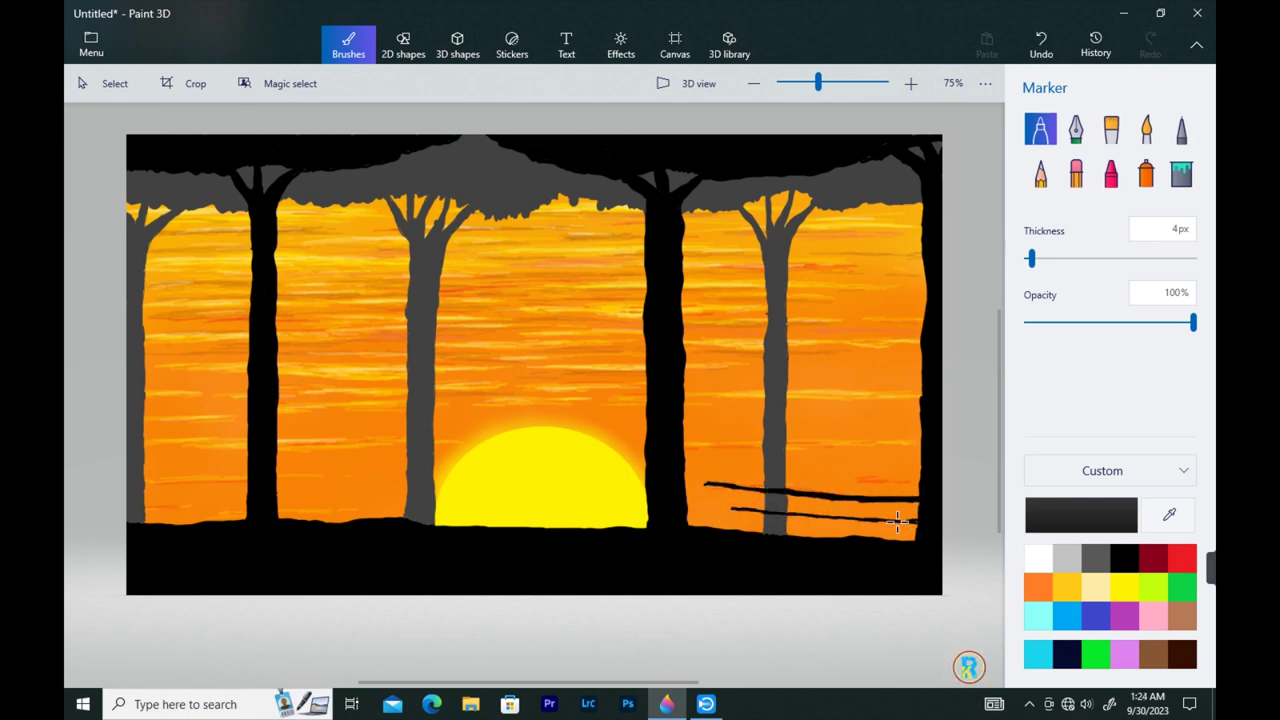
left_click_drag(743, 478, 740, 530)
left_click_drag(773, 480, 772, 534)
left_click_drag(802, 482, 800, 528)
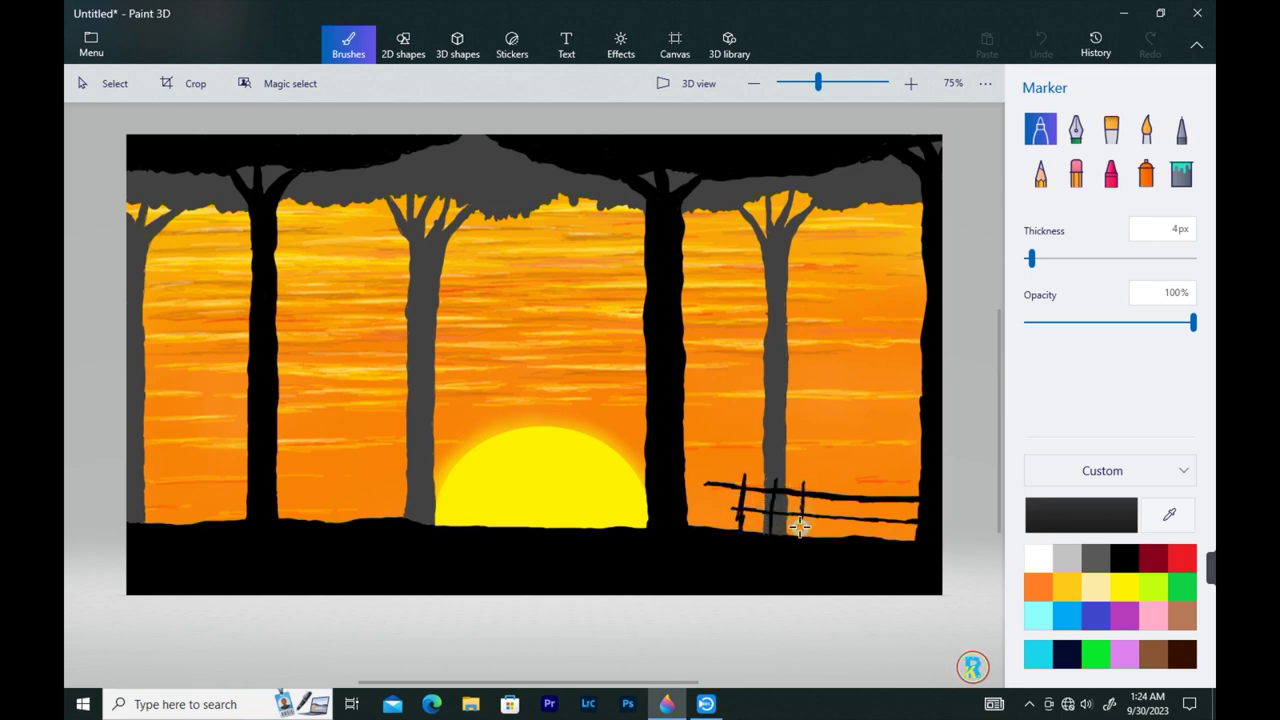
mouse_move(865, 482)
left_mouse_down()
mouse_move(863, 530)
mouse_move(893, 524)
left_mouse_up()
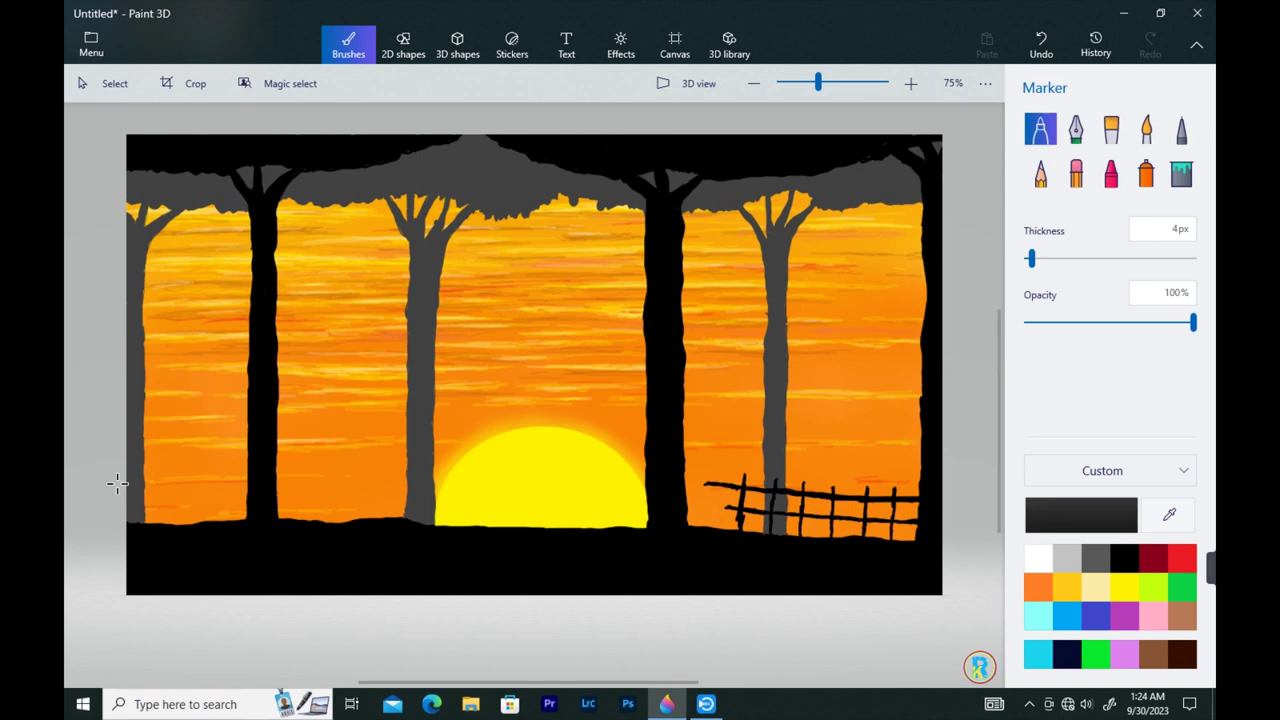
- Draw a black fence from the canvas's left edge to the sun with two horizontal rails and a row of vertical posts
left_click_drag(117, 483, 506, 484)
mouse_move(126, 504)
left_mouse_down()
mouse_move(407, 506)
mouse_move(451, 522)
left_mouse_up()
left_click_drag(414, 482, 413, 520)
mouse_move(392, 478)
left_mouse_down()
mouse_move(391, 518)
mouse_move(359, 518)
left_mouse_up()
mouse_move(326, 480)
left_mouse_down()
mouse_move(326, 528)
mouse_move(294, 520)
left_mouse_up()
left_click_drag(234, 472, 234, 522)
mouse_move(210, 461)
left_mouse_down()
mouse_move(207, 526)
mouse_move(186, 520)
left_mouse_up()
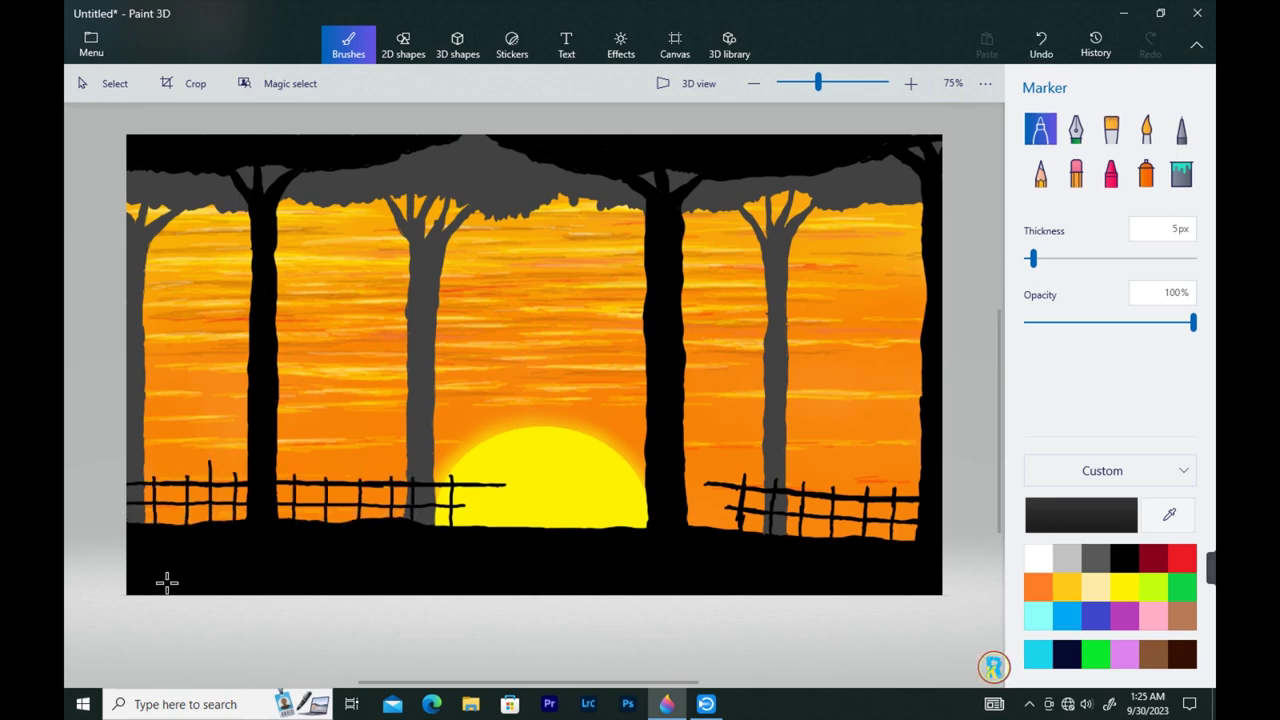
- Thicken the left fence's vertical posts with the black Marker at 5 px
left_click_drag(152, 474, 152, 522)
left_click_drag(206, 458, 206, 520)
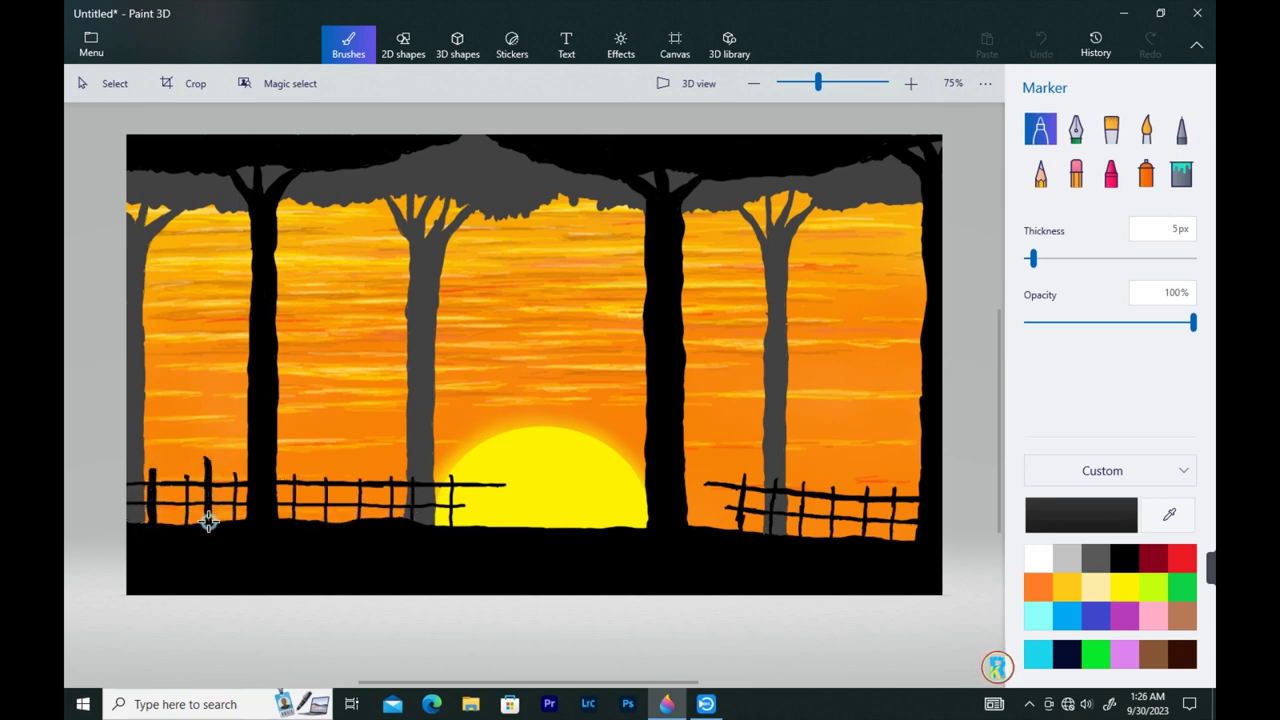
left_click_drag(184, 478, 184, 520)
mouse_move(326, 479)
left_mouse_down()
mouse_move(366, 474)
mouse_move(360, 518)
left_mouse_up()
mouse_move(413, 479)
left_mouse_down()
mouse_move(413, 519)
mouse_move(449, 522)
left_mouse_up()
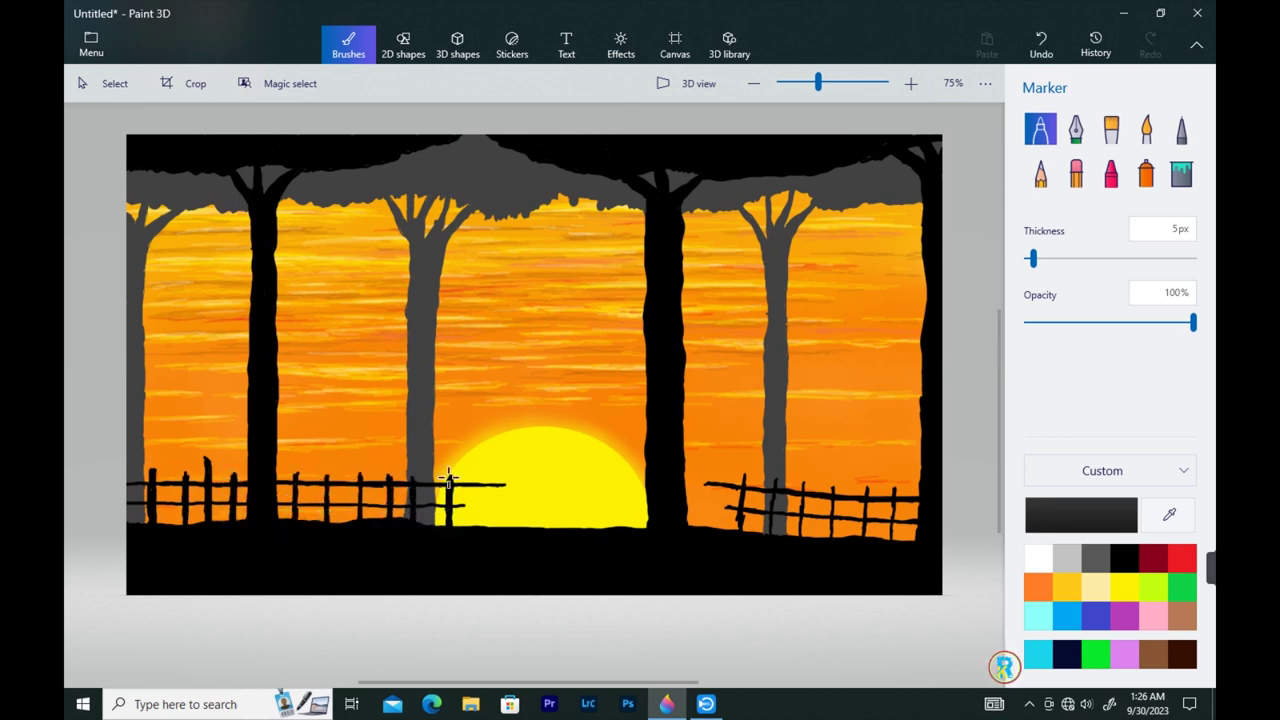
- Sign the artist's name in the ground's lower right corner with a 1 px Pixel pen, using the grey sampled from a tree trunk
left_click(1169, 515)
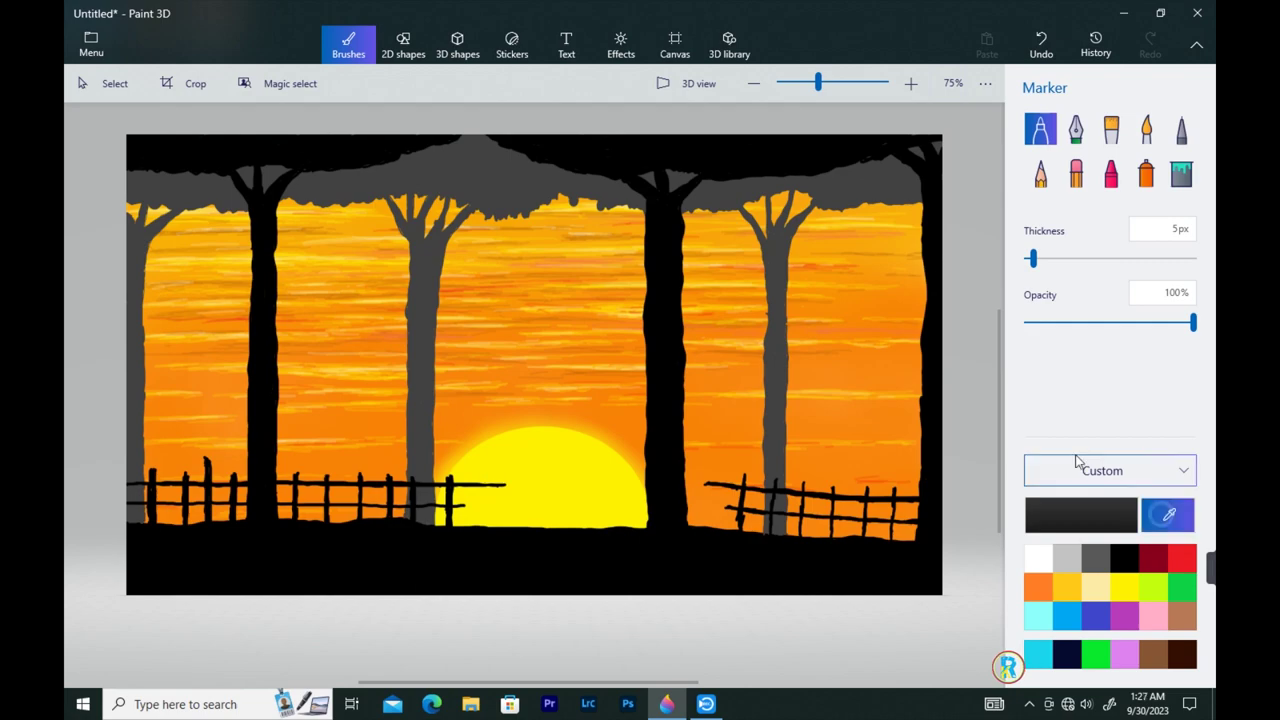
left_click(777, 290)
left_click(1181, 130)
left_click_drag(1033, 260, 1024, 260)
left_click_drag(818, 83, 843, 83)
left_click_drag(548, 683, 767, 686)
left_click_drag(999, 408, 999, 523)
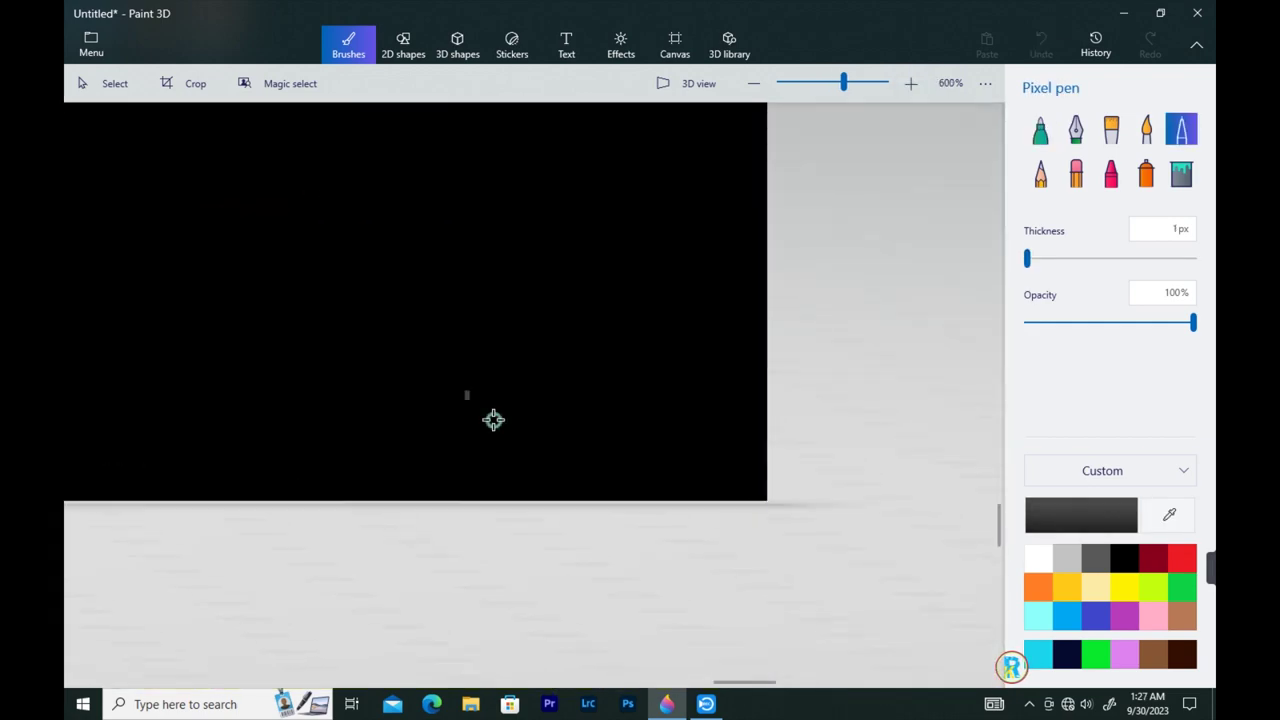
left_click_drag(466, 394, 470, 474)
left_click_drag(432, 386, 708, 352)
left_click_drag(564, 440, 692, 428)
left_click(754, 84)
left_click_drag(999, 486, 999, 405)
left_click(754, 84)
left_click(754, 84)
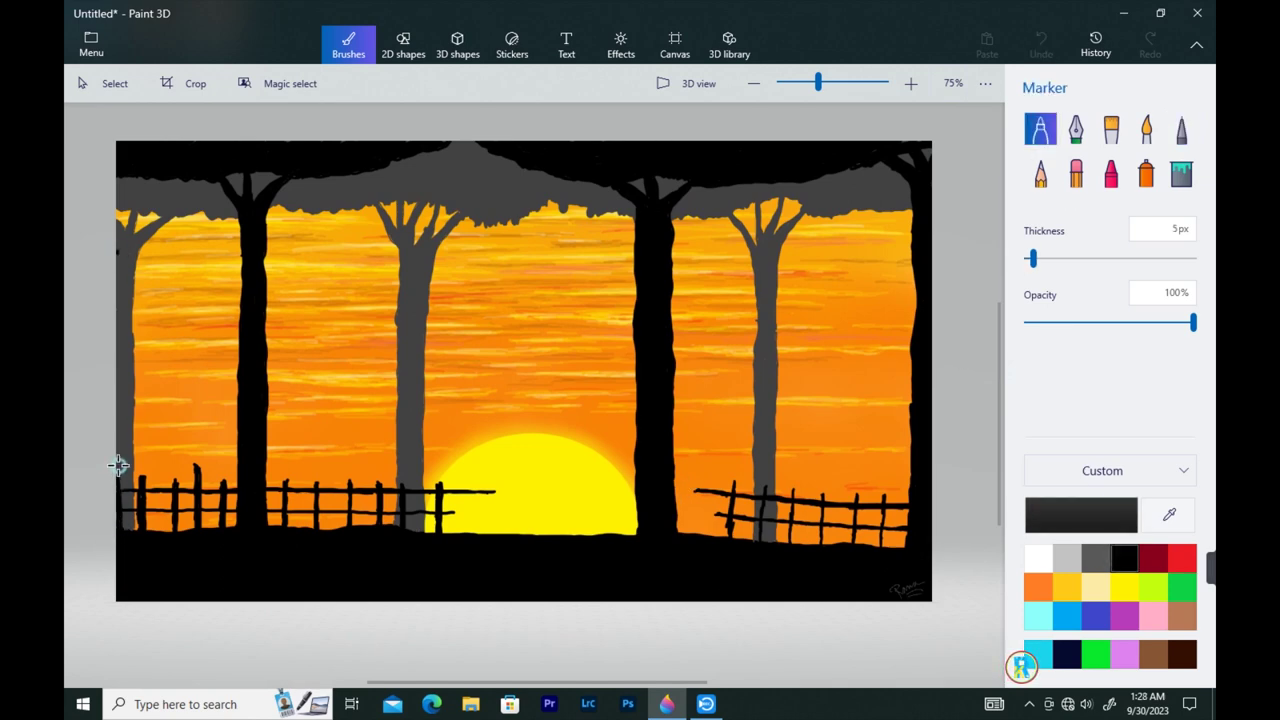
- Paint a narrow branched black trunk along the canvas's left edge and a slim branched black tree beside it with the 5 px Marker
mouse_move(118, 466)
left_mouse_down()
mouse_move(119, 400)
mouse_move(122, 526)
left_mouse_up()
left_click_drag(119, 400, 120, 350)
left_click_drag(120, 250, 117, 380)
left_click_drag(121, 212, 121, 176)
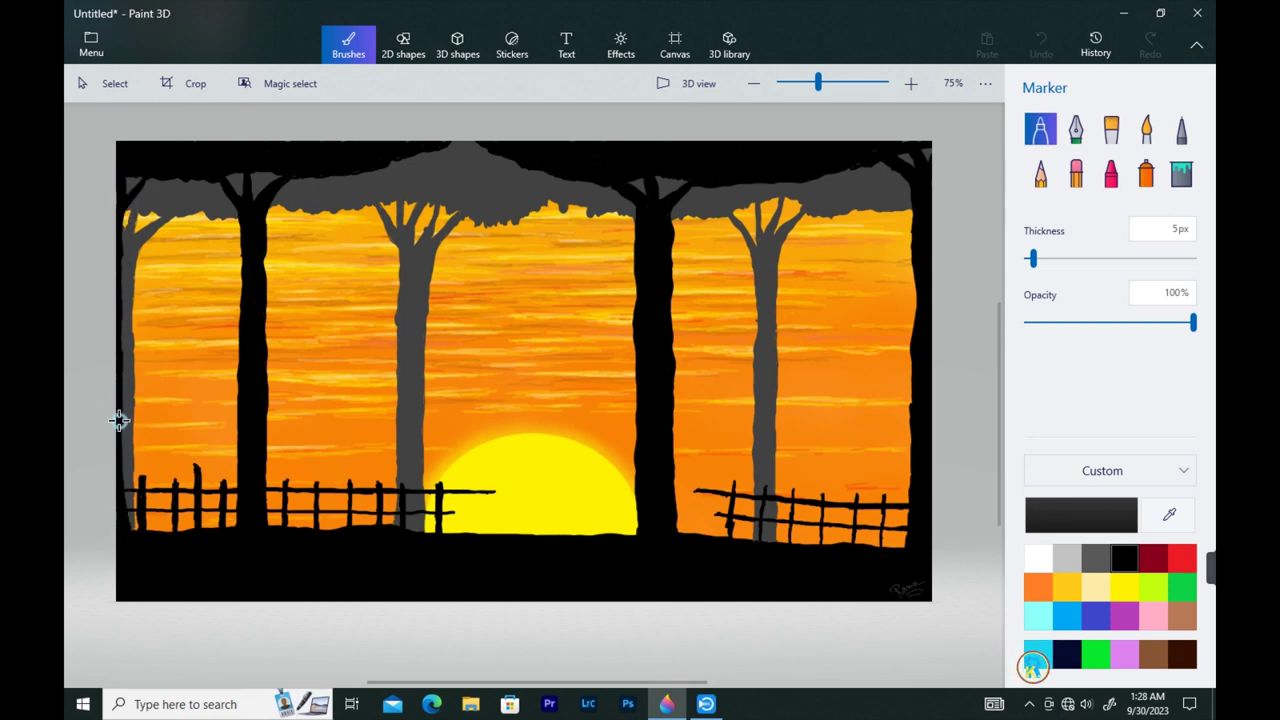
left_click_drag(123, 449, 137, 543)
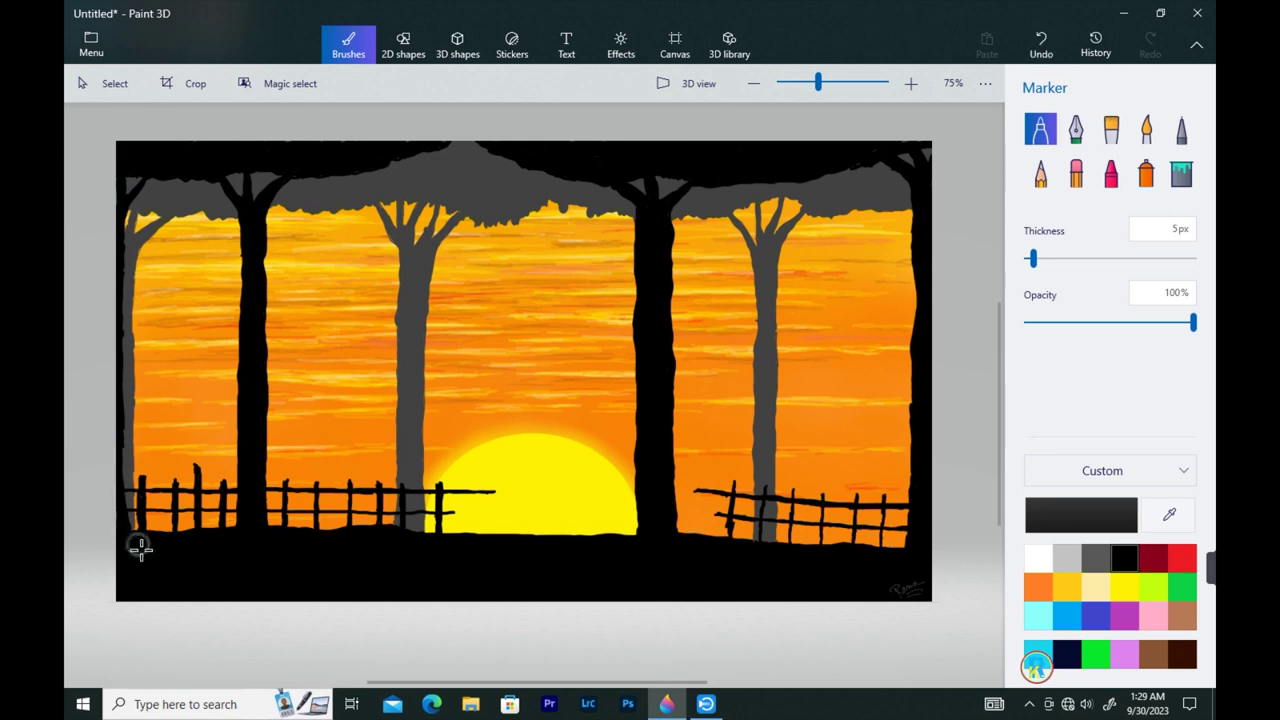
mouse_move(180, 477)
left_mouse_down()
mouse_move(213, 203)
mouse_move(180, 186)
mouse_move(171, 508)
mouse_move(186, 400)
mouse_move(188, 518)
left_mouse_up()
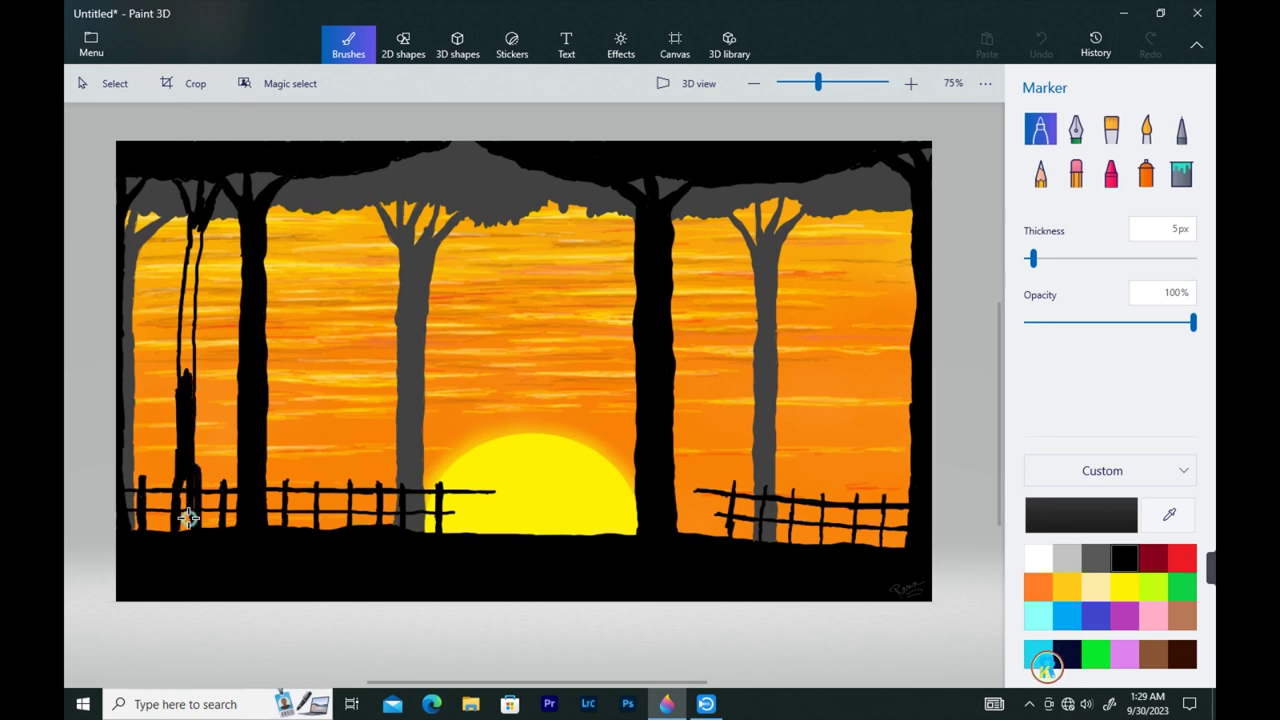
mouse_move(196, 224)
left_mouse_down()
mouse_move(180, 371)
mouse_move(198, 231)
left_mouse_up()
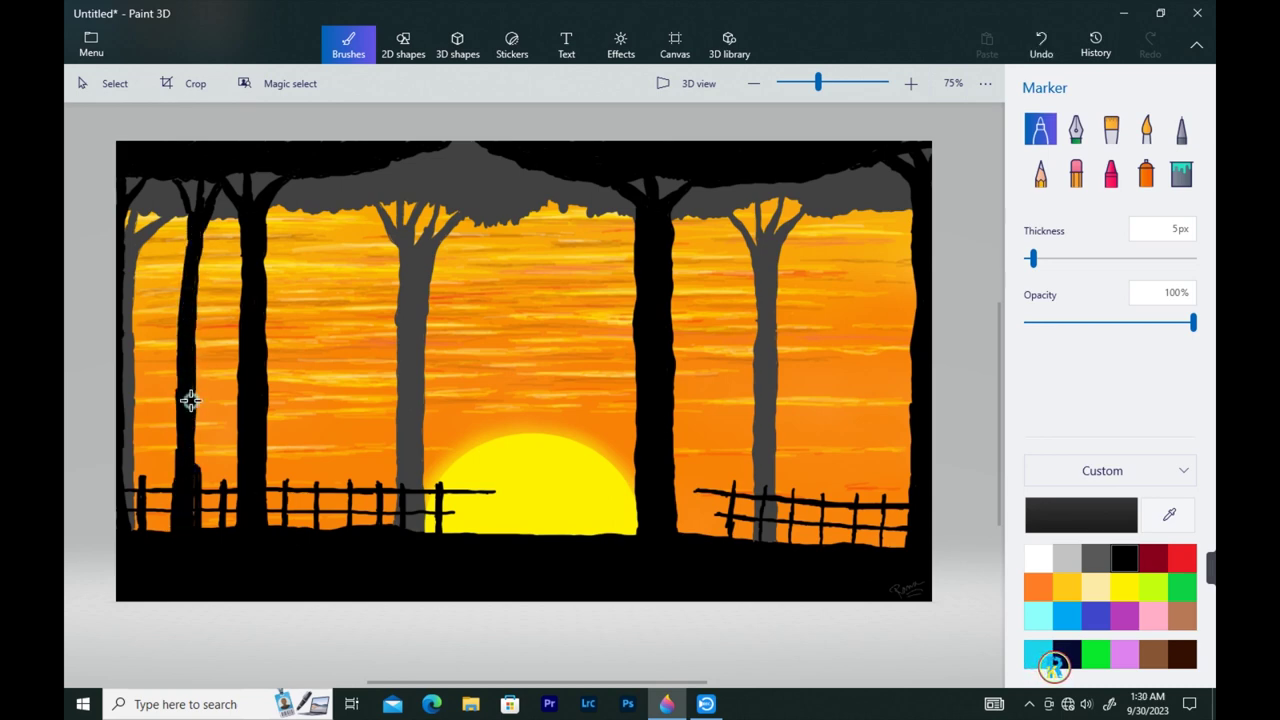
- Outline and fill a branched black tree between the right grey tree and the right-edge trunk with the Marker at 3 px
left_click_drag(1033, 258, 1030, 258)
left_click_drag(837, 545, 822, 205)
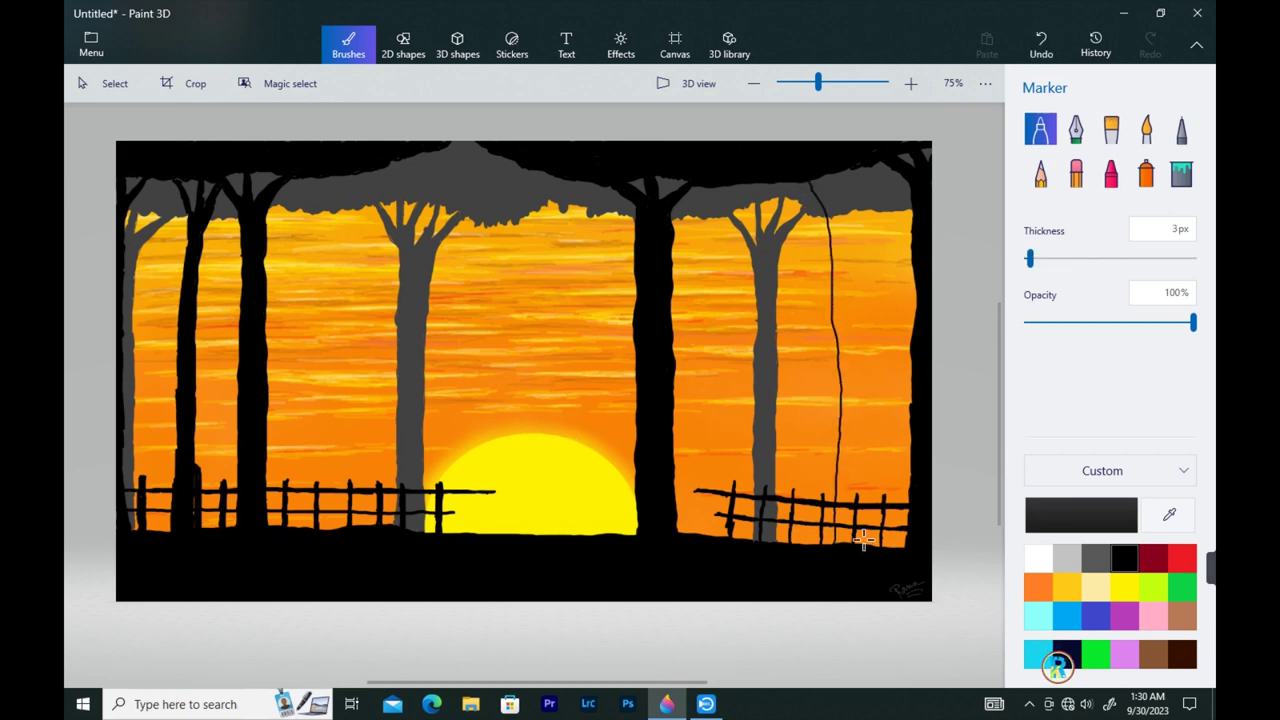
mouse_move(868, 545)
left_mouse_down()
mouse_move(863, 169)
mouse_move(832, 197)
left_mouse_up()
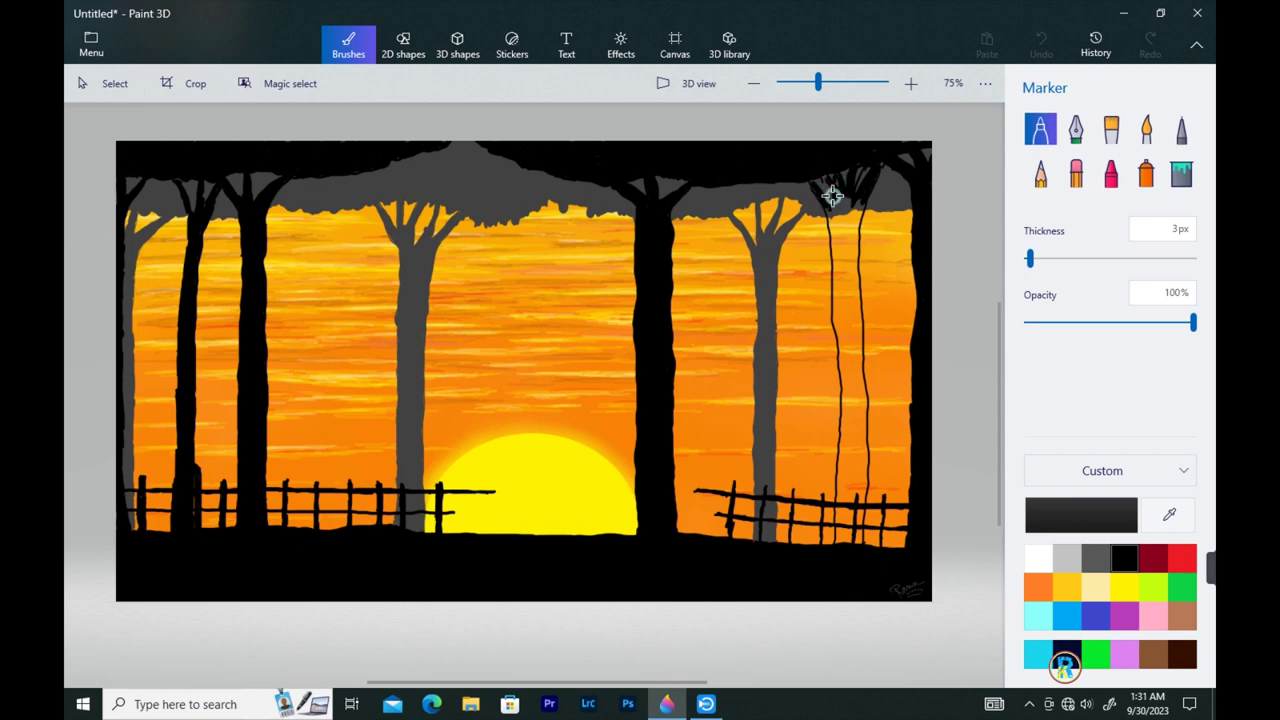
mouse_move(840, 250)
left_mouse_down()
mouse_move(835, 320)
mouse_move(837, 229)
mouse_move(857, 177)
mouse_move(843, 286)
mouse_move(836, 510)
mouse_move(854, 297)
mouse_move(855, 418)
mouse_move(845, 540)
mouse_move(860, 471)
mouse_move(860, 537)
mouse_move(862, 437)
left_mouse_up()
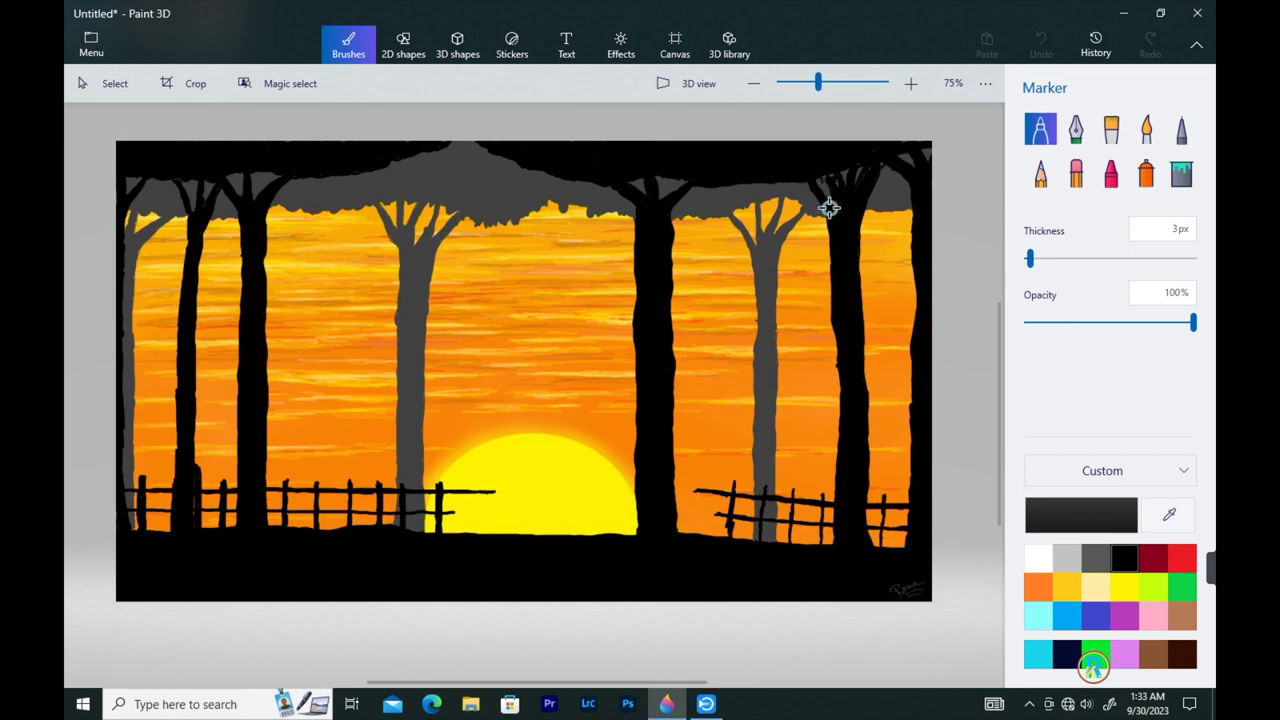
- Fill the gaps in the black canopy above the right-edge trunk with the Marker at 11 px
mouse_move(922, 156)
left_mouse_down()
mouse_move(911, 171)
mouse_move(926, 162)
left_mouse_up()
left_click_drag(1031, 259, 1044, 259)
mouse_move(935, 154)
left_mouse_down()
mouse_move(914, 176)
mouse_move(888, 170)
left_mouse_up()
key("ctrl+z")
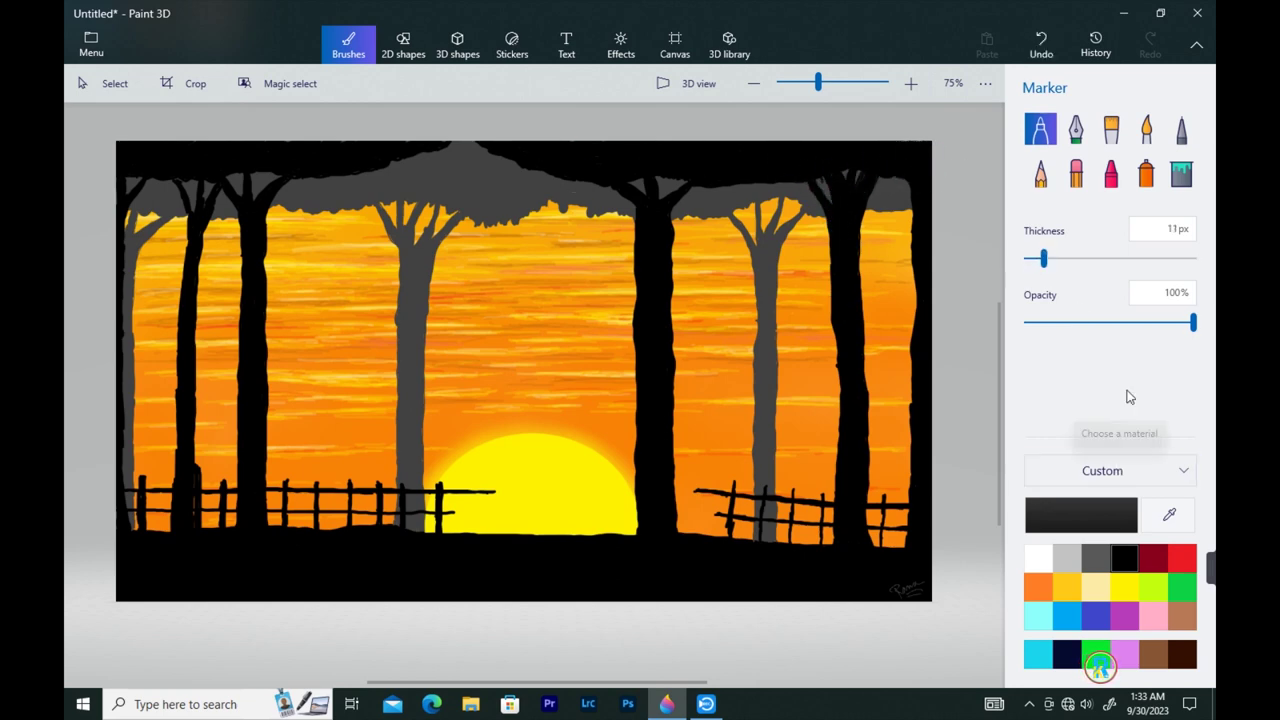
- Paint a thin, slightly leaning black tree between the thick left black tree and the left grey tree with the Marker at 4 px
key("bracketleft")
key("bracketleft")
key("bracketleft")
key("bracketleft")
key("bracketleft")
key("bracketleft")
key("bracketleft")
mouse_move(337, 488)
left_mouse_down()
mouse_move(348, 183)
mouse_move(345, 203)
left_mouse_up()
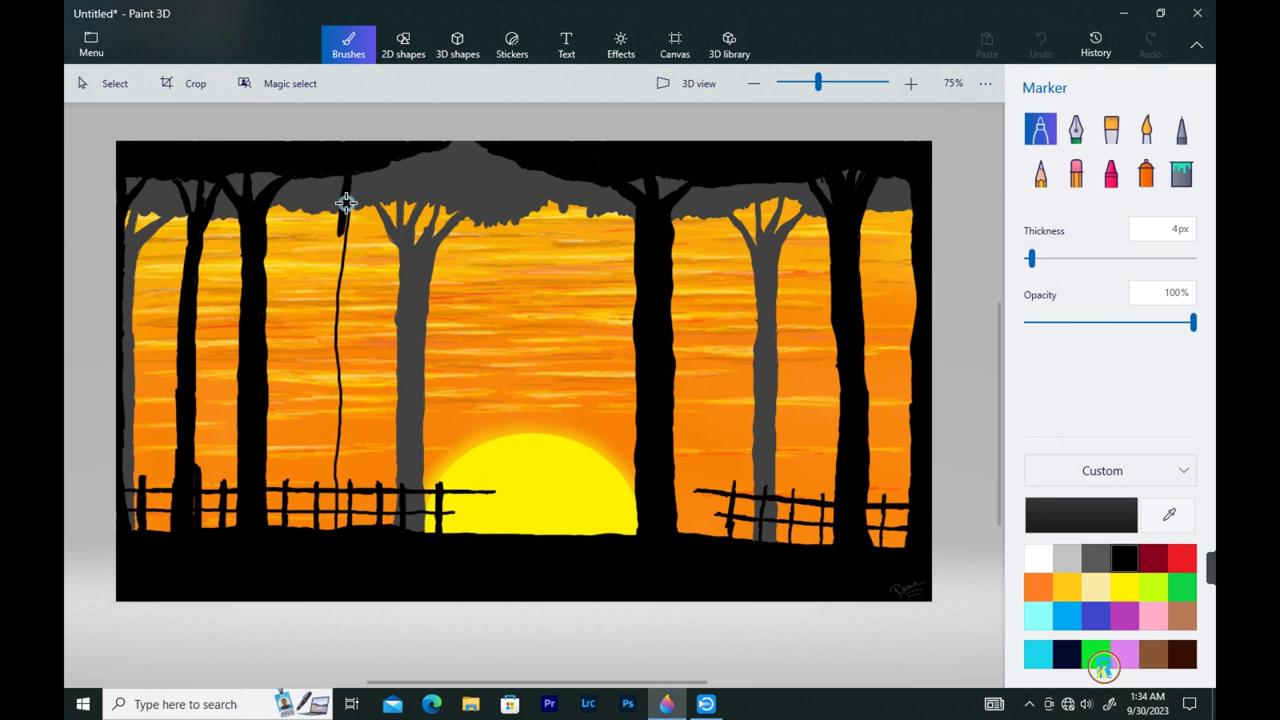
left_click_drag(333, 282, 332, 339)
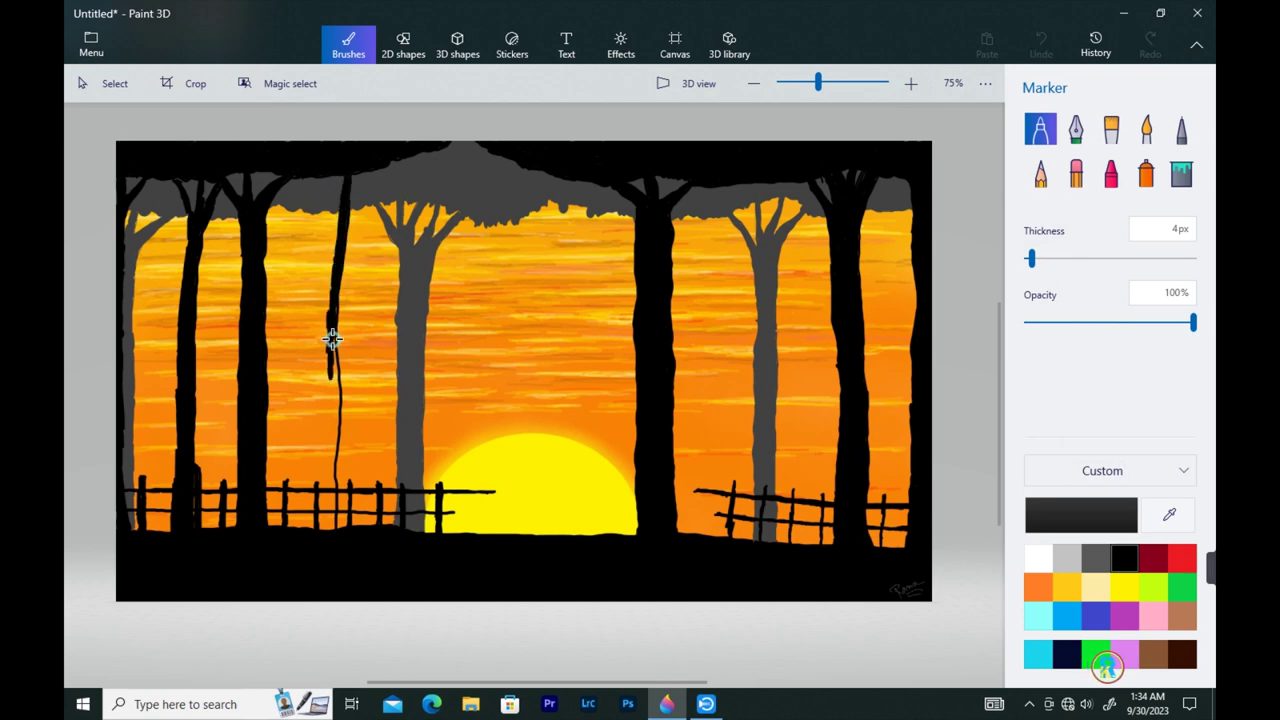
mouse_move(334, 397)
left_mouse_down()
mouse_move(331, 488)
mouse_move(327, 366)
left_mouse_up()
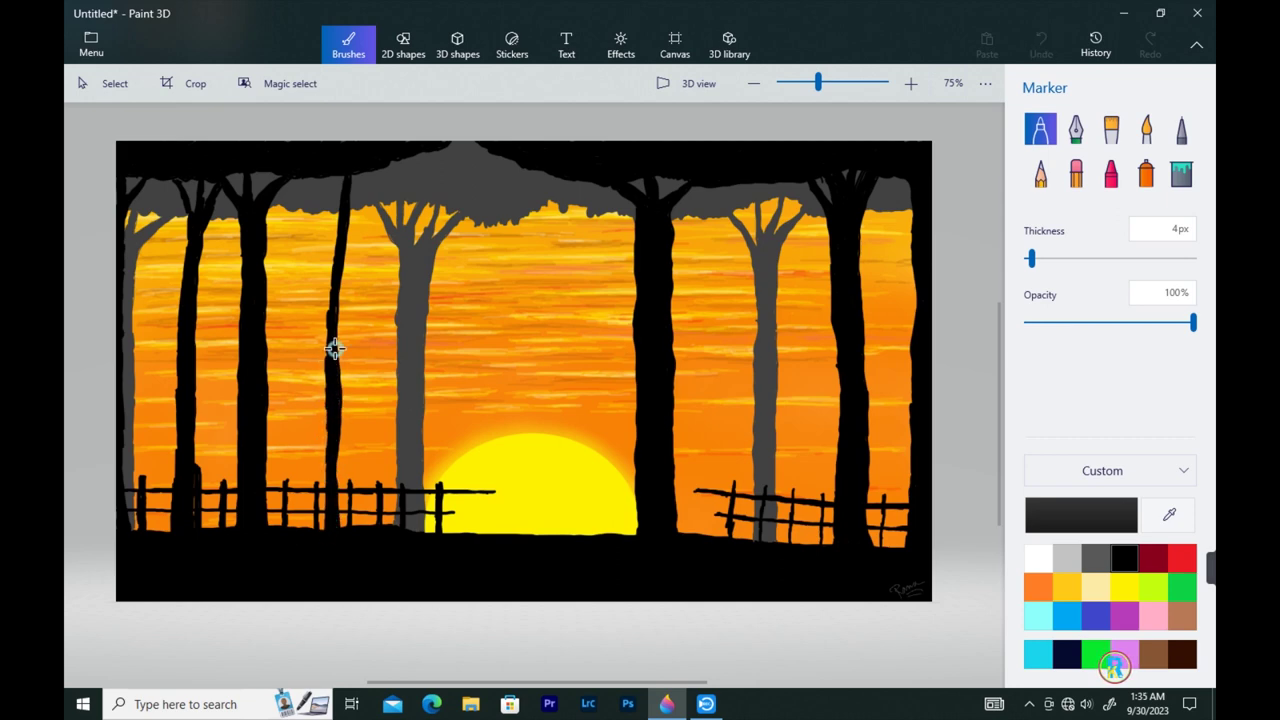
left_click_drag(325, 483, 329, 447)
left_click_drag(328, 318, 324, 503)
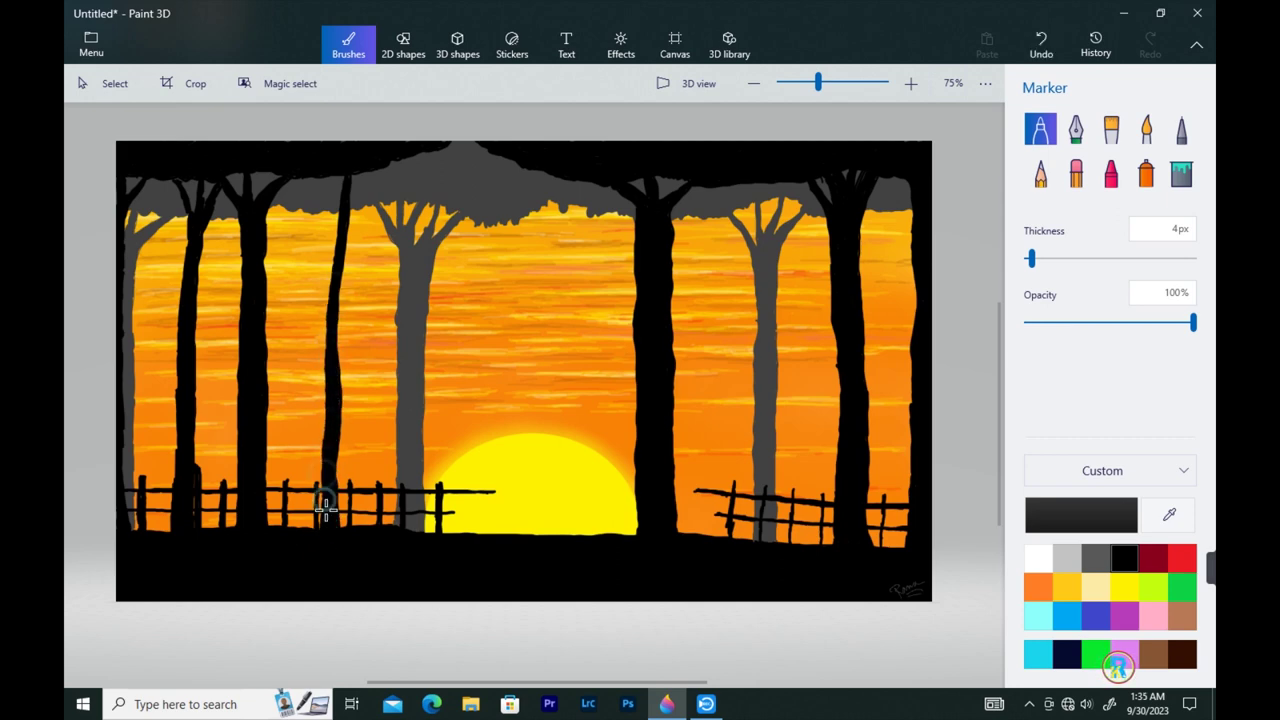
- Add two Marker branches to the thin black tree and cover their tips with black leaf clumps using the 20 px Crayon
left_click_drag(354, 313, 333, 353)
mouse_move(321, 266)
left_mouse_down()
mouse_move(329, 300)
mouse_move(361, 318)
mouse_move(357, 294)
mouse_move(296, 256)
left_mouse_up()
left_click(1111, 173)
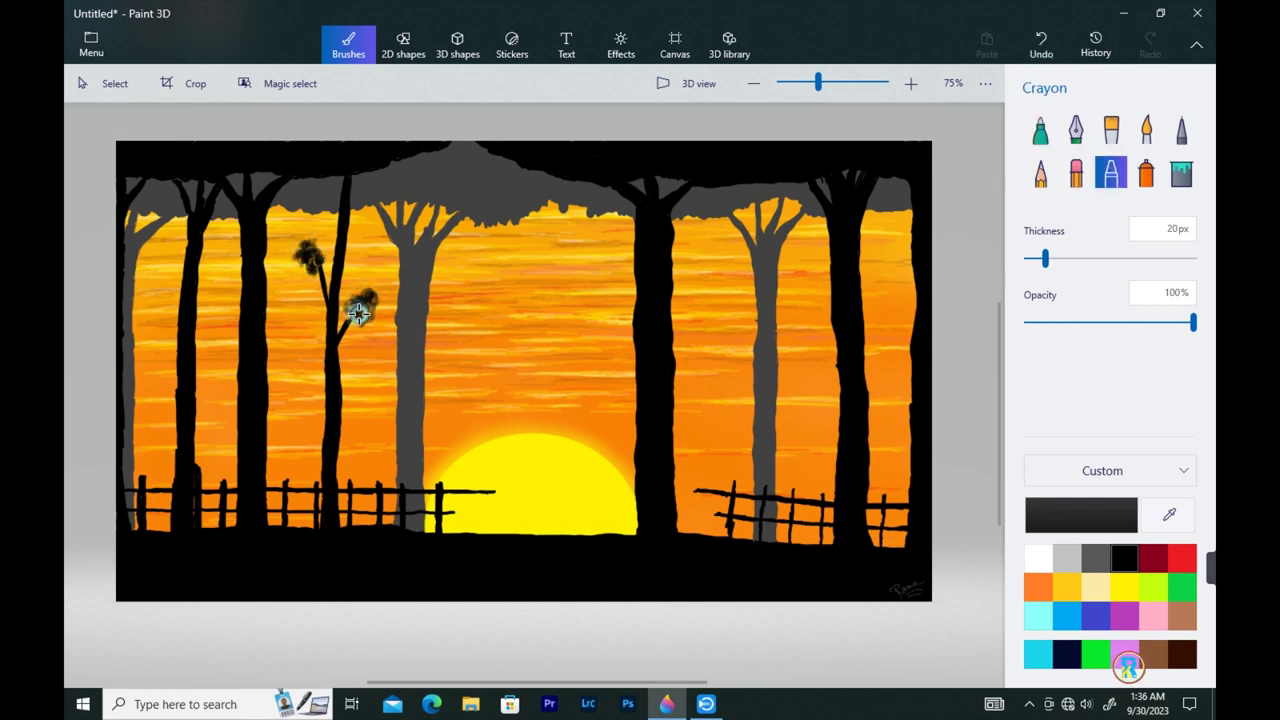
- Add one black Marker branch tipped with a 20 px Crayon leaf clump to each of the trunks at the canvas's right and left edges
left_click(1040, 129)
mouse_move(915, 330)
left_mouse_down()
mouse_move(885, 266)
mouse_move(889, 276)
left_mouse_up()
left_click(1111, 173)
left_click_drag(892, 280, 906, 303)
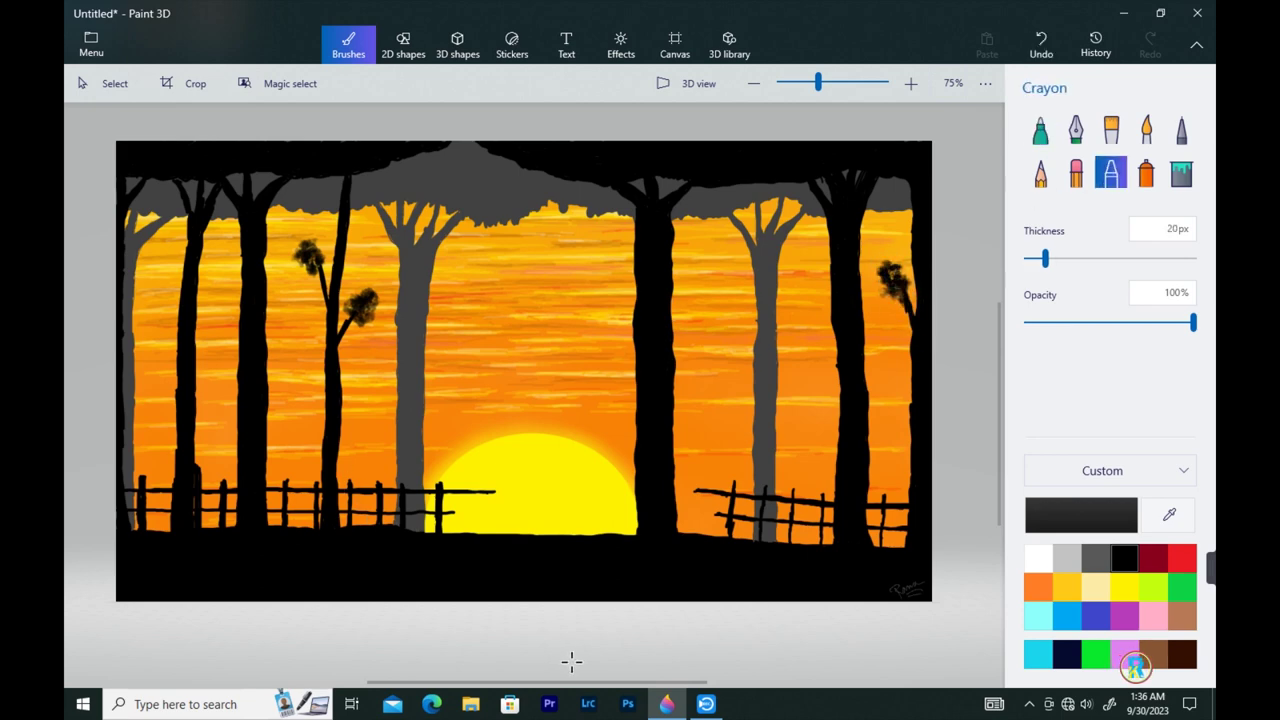
left_click(1040, 129)
left_click(1111, 173)
left_click_drag(131, 286, 146, 287)
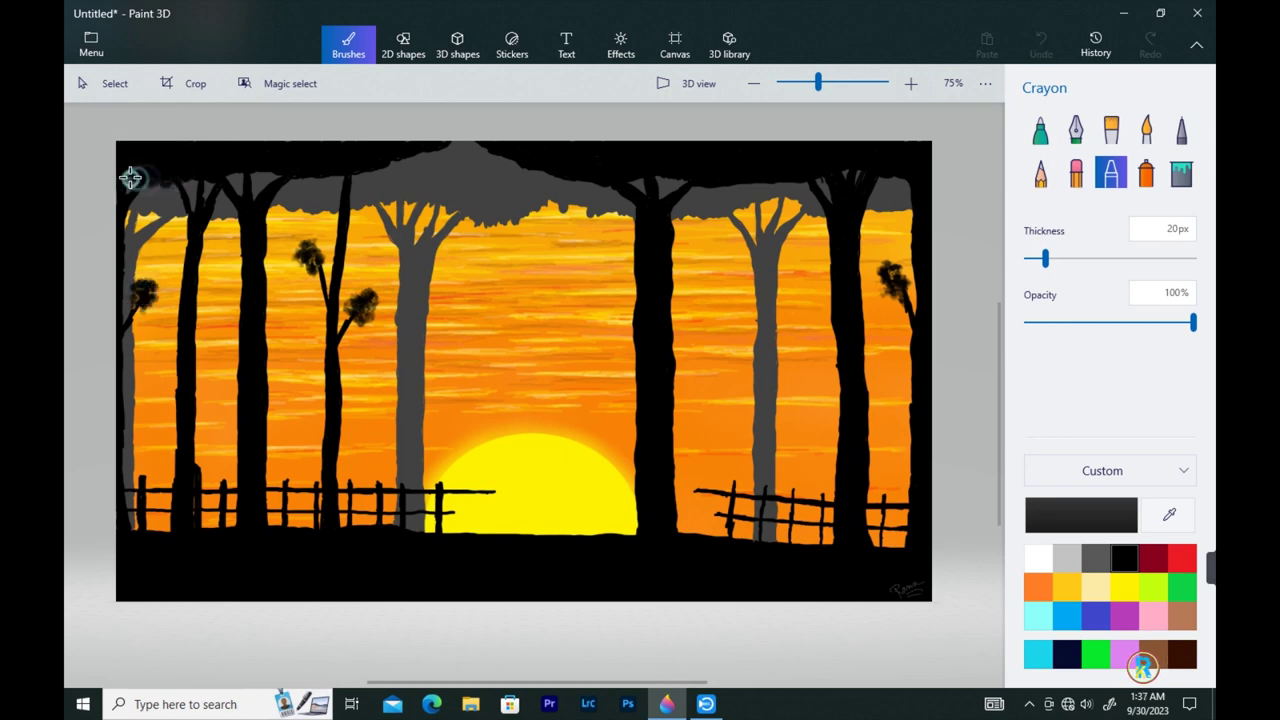
- Dab leafy black texture along the whole lower edge of the black canopy with the 20 px Crayon
mouse_move(250, 176)
left_mouse_down()
mouse_move(354, 174)
mouse_move(437, 146)
mouse_move(313, 186)
left_mouse_up()
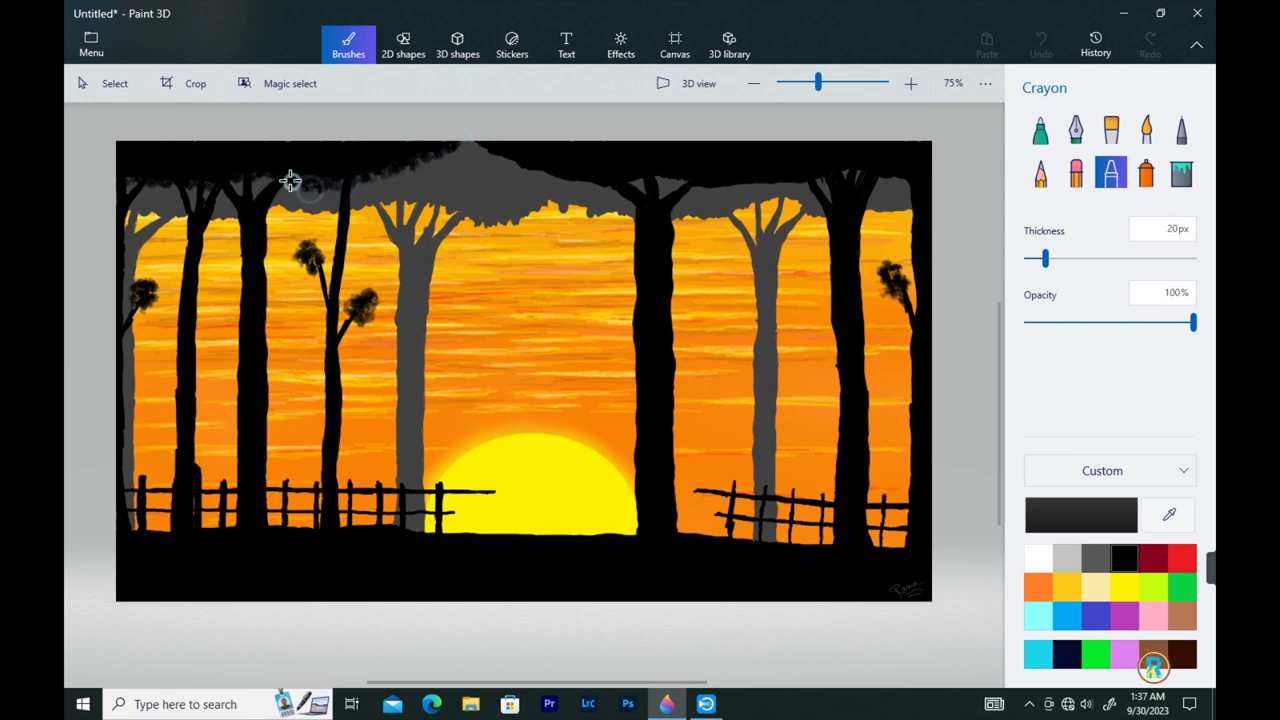
left_click_drag(165, 186, 130, 176)
left_click_drag(484, 148, 602, 185)
mouse_move(658, 177)
left_mouse_down()
mouse_move(704, 201)
mouse_move(693, 193)
mouse_move(732, 187)
mouse_move(689, 193)
mouse_move(850, 170)
mouse_move(908, 188)
mouse_move(793, 183)
mouse_move(806, 190)
mouse_move(732, 199)
mouse_move(500, 174)
mouse_move(518, 178)
mouse_move(479, 156)
mouse_move(495, 179)
mouse_move(545, 184)
mouse_move(494, 158)
mouse_move(569, 197)
mouse_move(670, 190)
left_mouse_up()
mouse_move(155, 195)
left_mouse_down()
mouse_move(354, 194)
mouse_move(325, 183)
mouse_move(381, 192)
mouse_move(351, 177)
mouse_move(270, 177)
mouse_move(299, 188)
mouse_move(410, 175)
mouse_move(358, 185)
left_mouse_up()
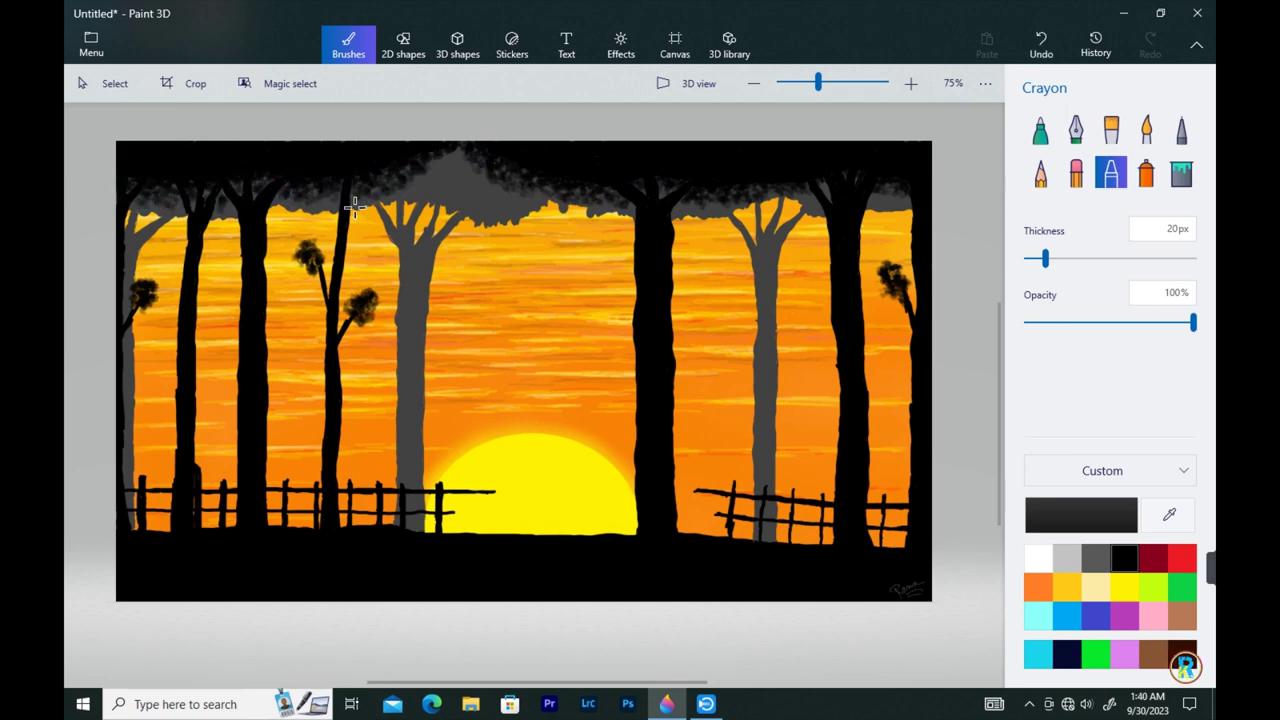
- Dab leafy texture along the grey canopy's lower edge with the 20 px Crayon, using the grey sampled from that canopy
left_click(1166, 513)
left_click(486, 209)
left_click_drag(544, 211, 512, 218)
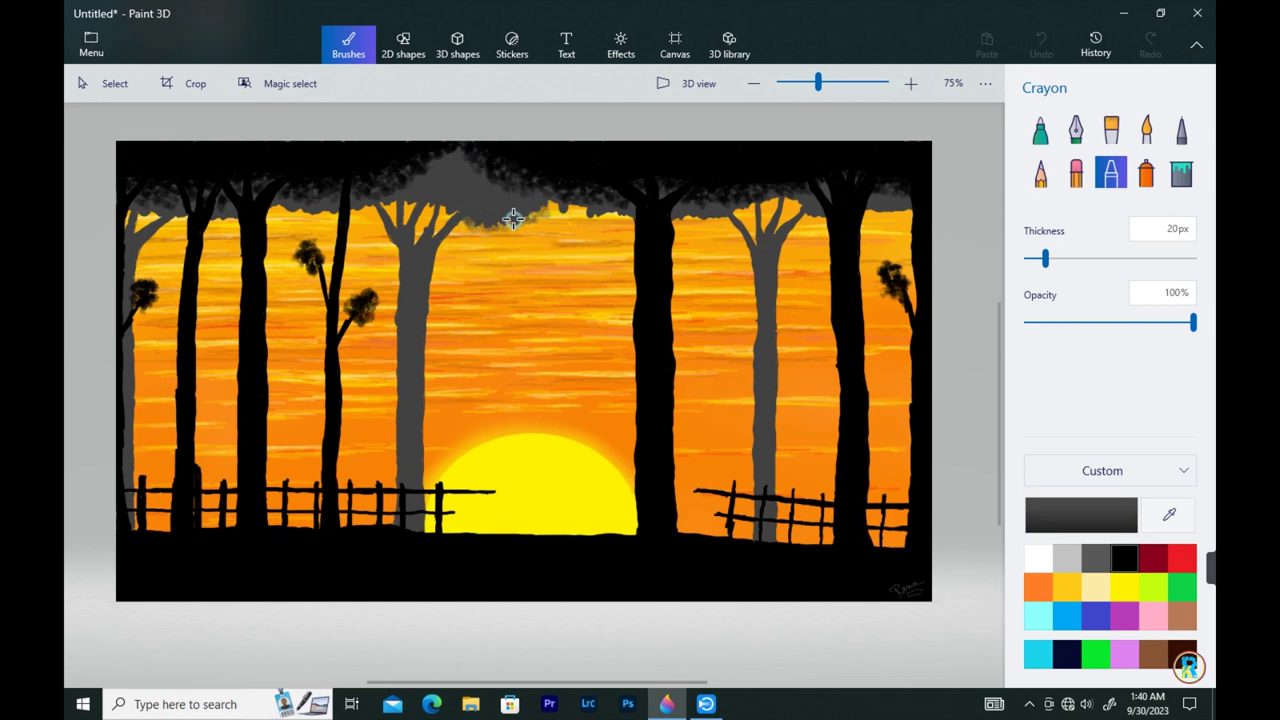
mouse_move(421, 207)
left_mouse_down()
mouse_move(375, 205)
mouse_move(455, 214)
mouse_move(287, 209)
left_mouse_up()
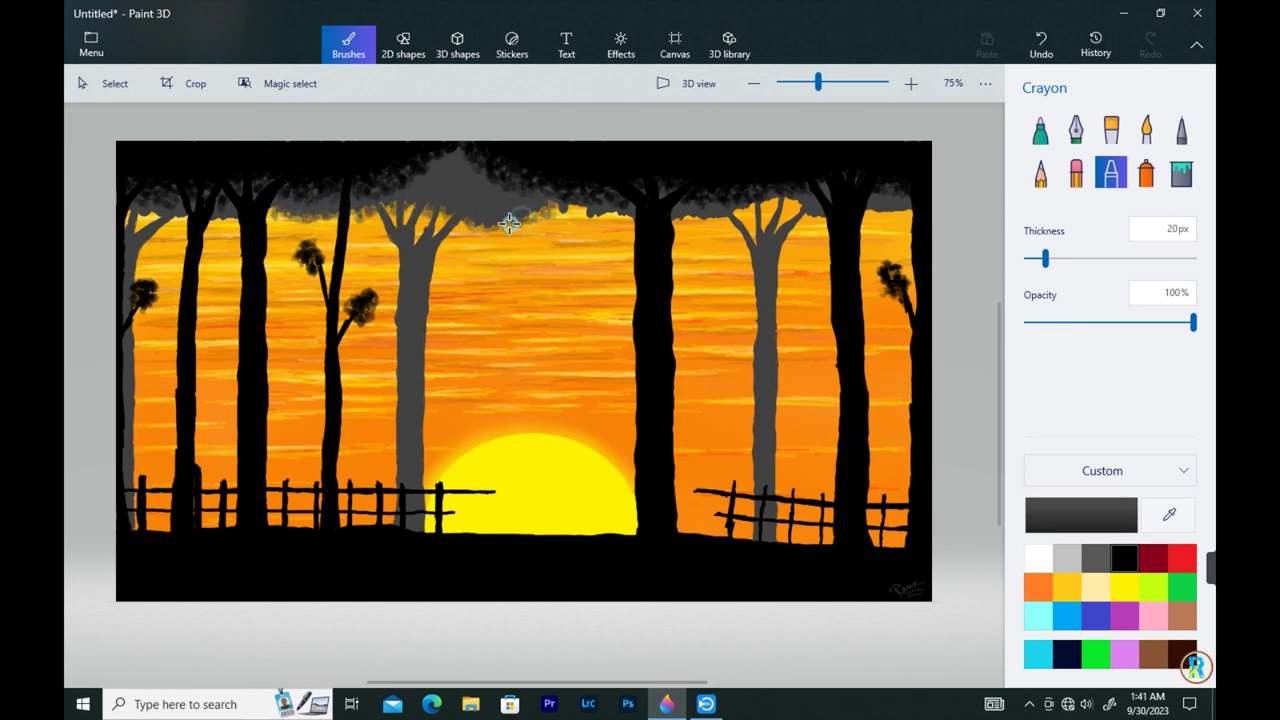
left_click_drag(509, 222, 434, 206)
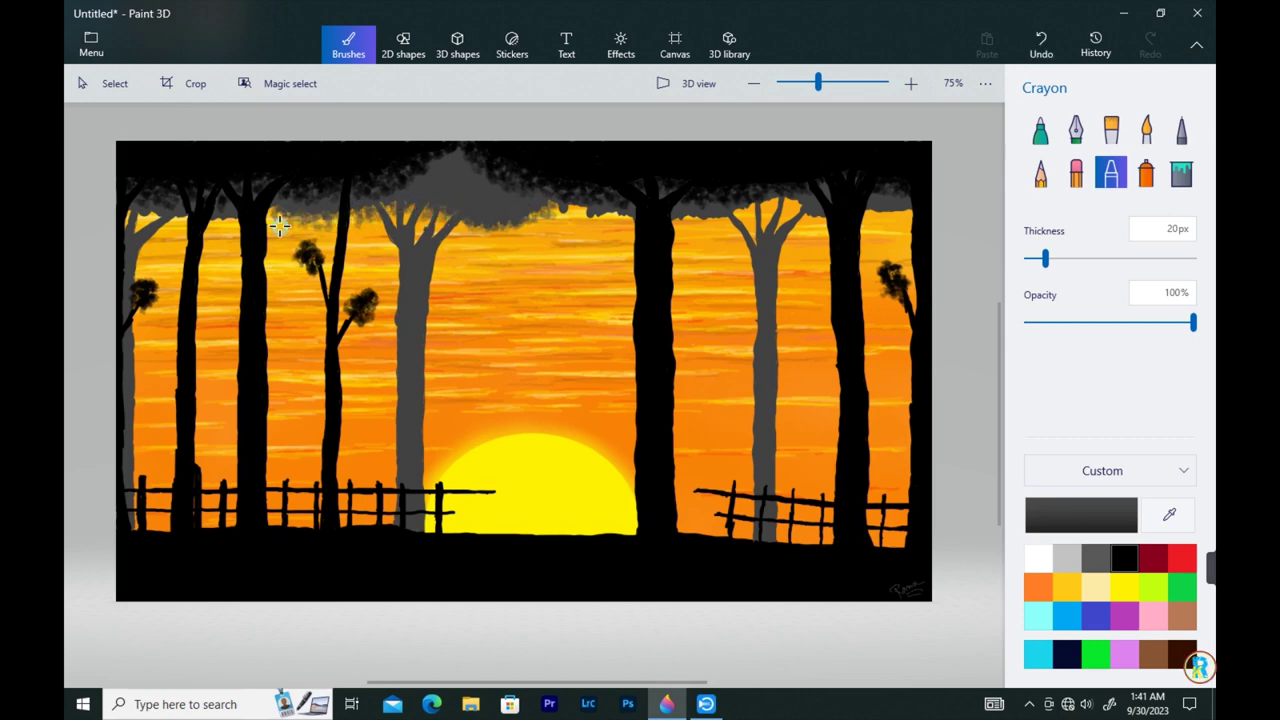
mouse_move(591, 214)
left_mouse_down()
mouse_move(699, 226)
mouse_move(777, 200)
mouse_move(813, 217)
mouse_move(794, 203)
mouse_move(898, 211)
left_mouse_up()
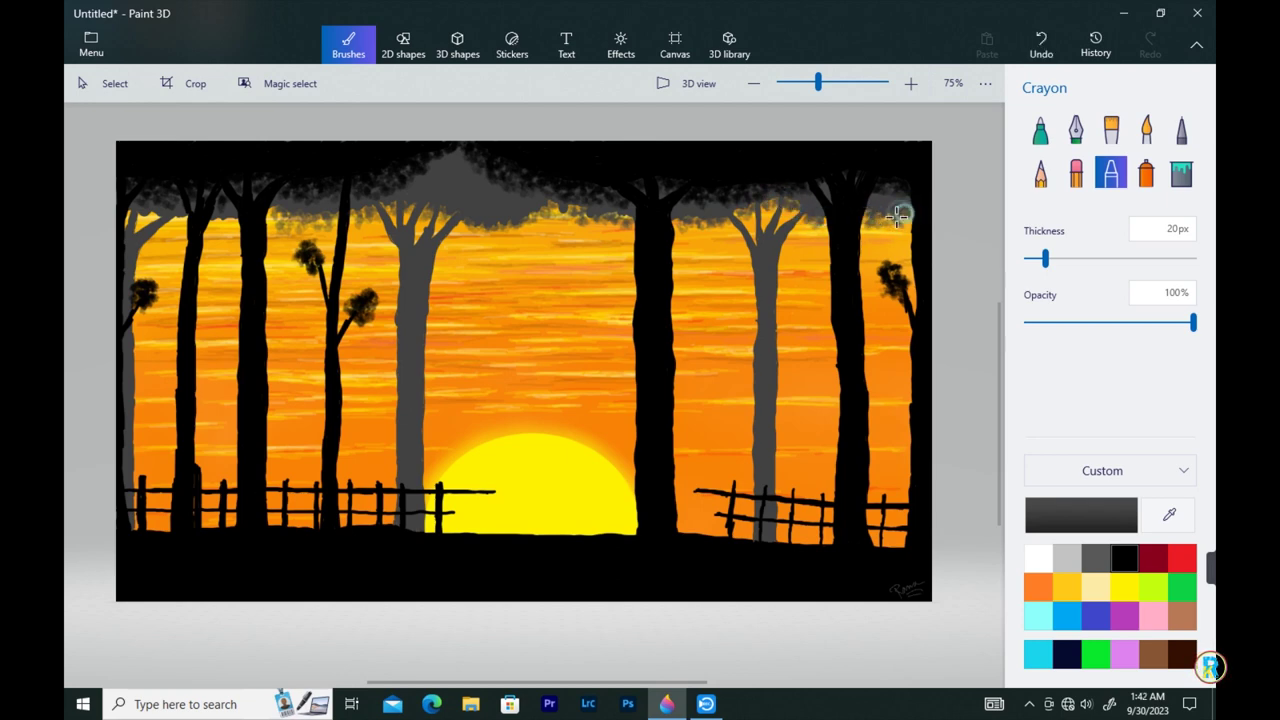
left_click_drag(299, 218, 226, 222)
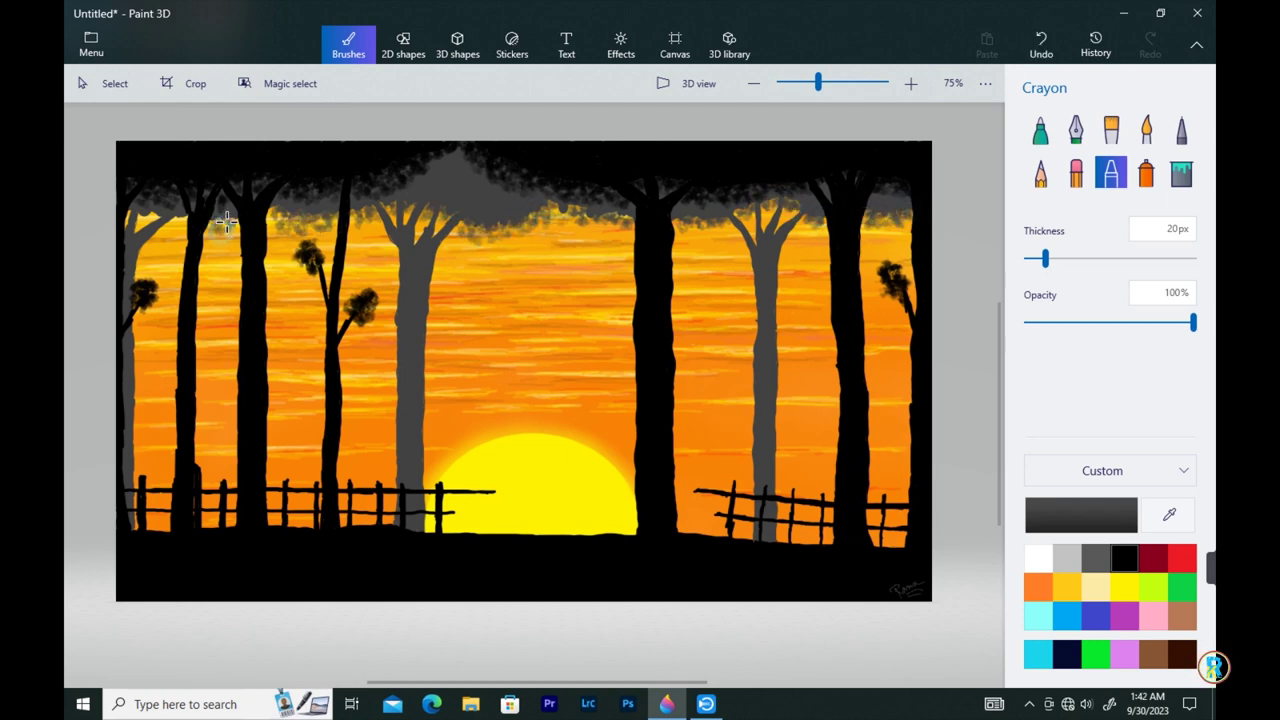
left_click_drag(141, 221, 165, 221)
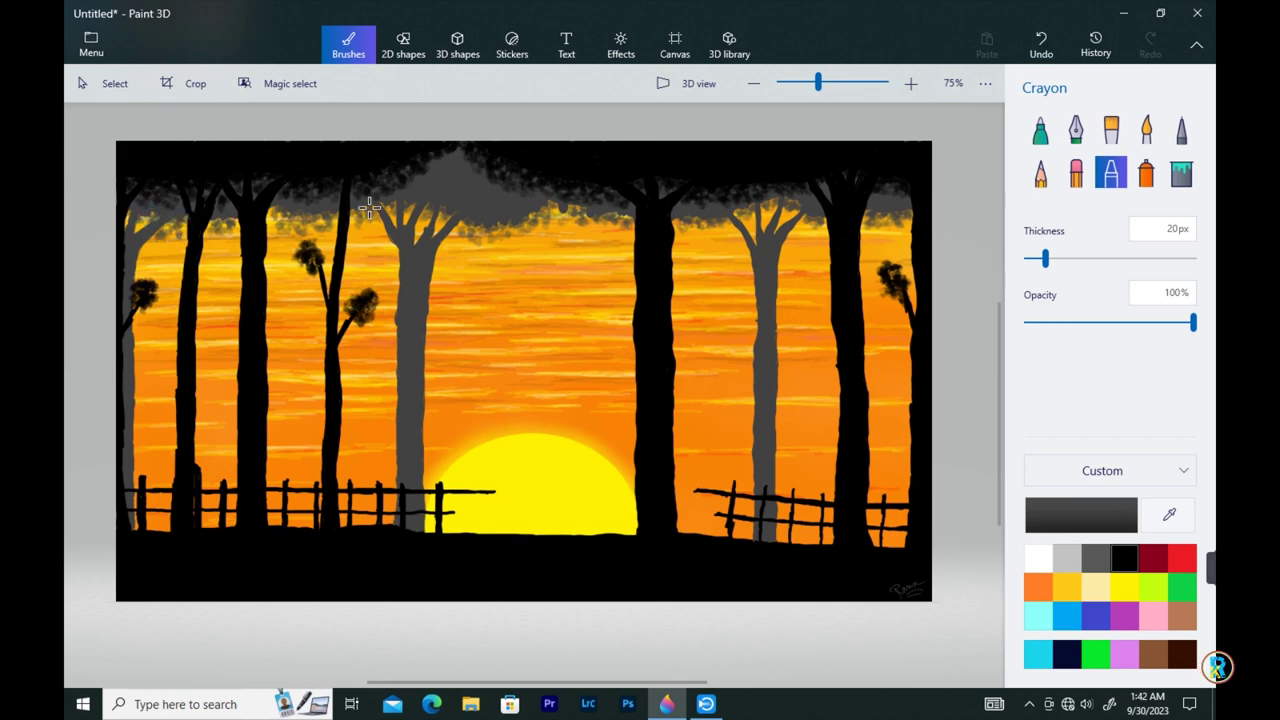
- Dab black grass and small bushes along the ground's upper edge, below the sun and fences, with the 20 px Crayon
left_click(1124, 558)
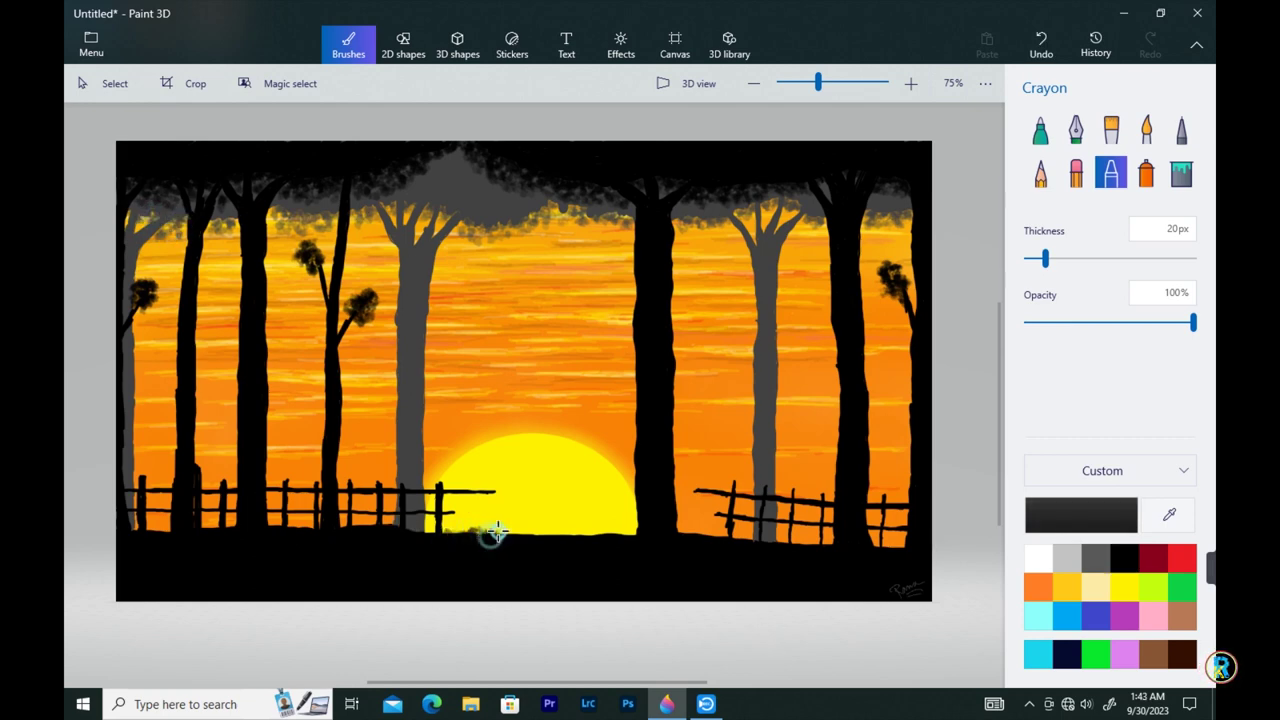
left_click_drag(636, 535, 877, 545)
left_click_drag(432, 534, 288, 525)
mouse_move(282, 525)
left_mouse_down()
mouse_move(156, 526)
mouse_move(170, 534)
left_mouse_up()
left_click_drag(452, 535, 606, 534)
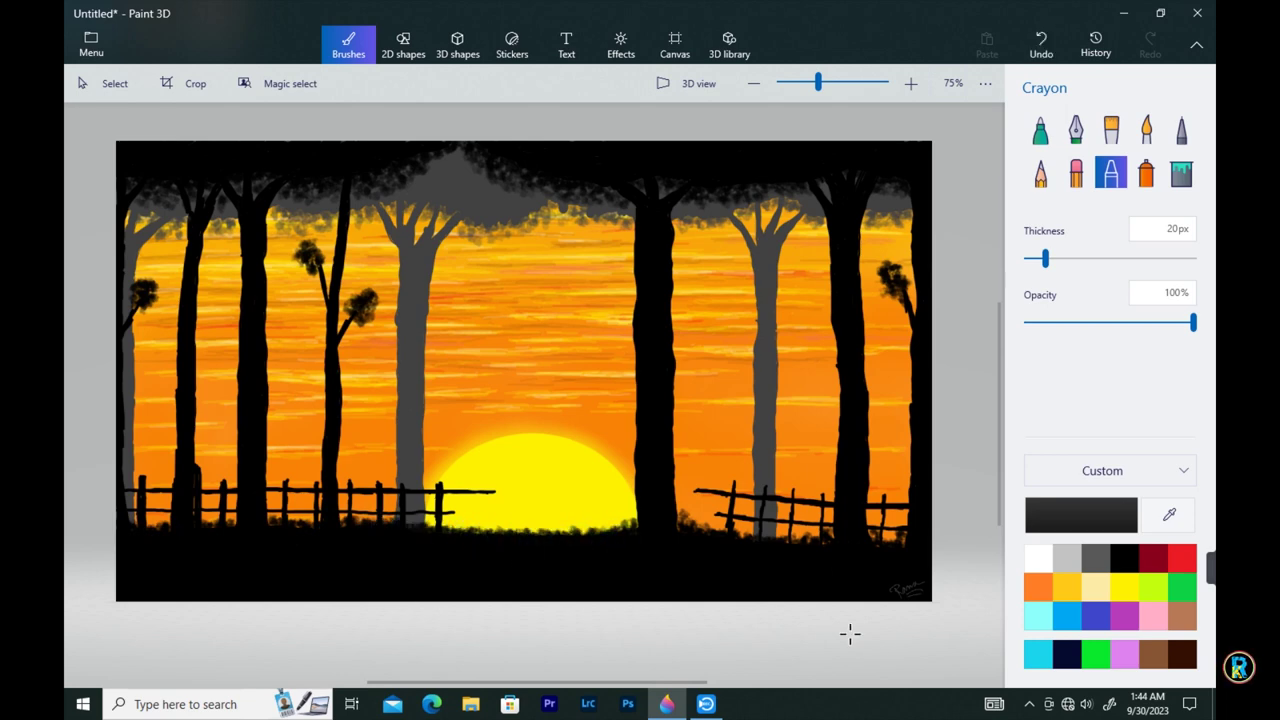